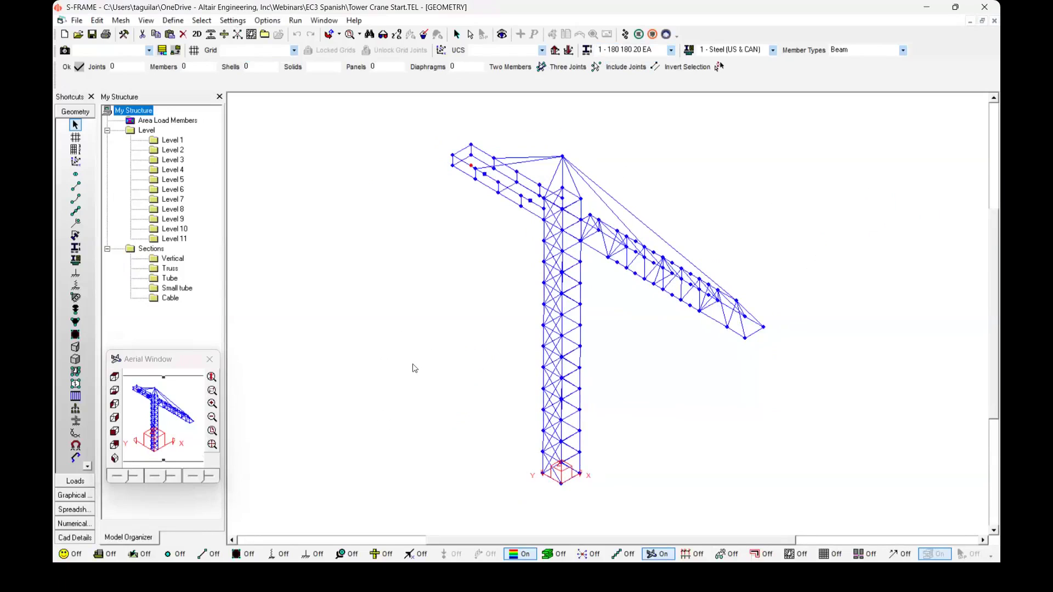
Display the members' section assignments and review the Vertical, Truss, Tube and Small tube groups, ending with the whole structure shown.
middle_click_drag(419, 369, 443, 373)
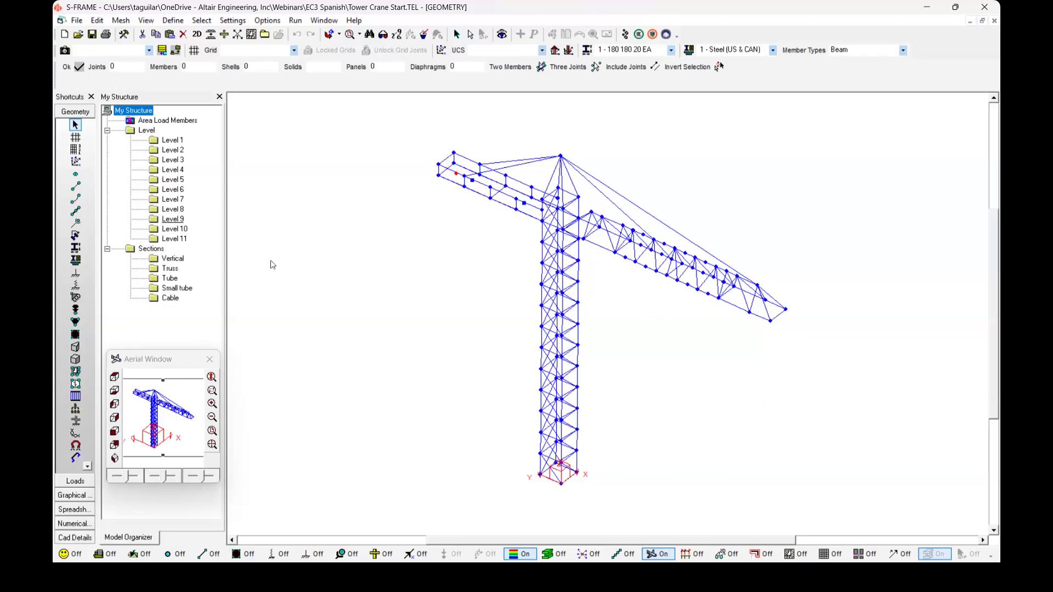
left_click(75, 249)
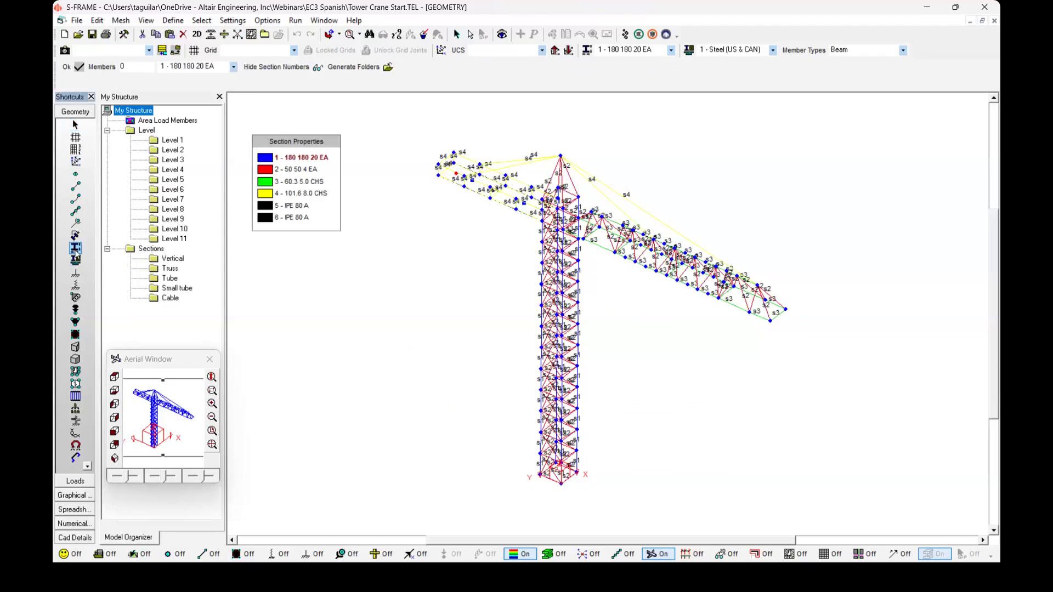
mouse_move(466, 334)
middle_mouse_down()
mouse_move(437, 330)
mouse_move(475, 327)
mouse_move(454, 319)
mouse_move(480, 329)
middle_mouse_up()
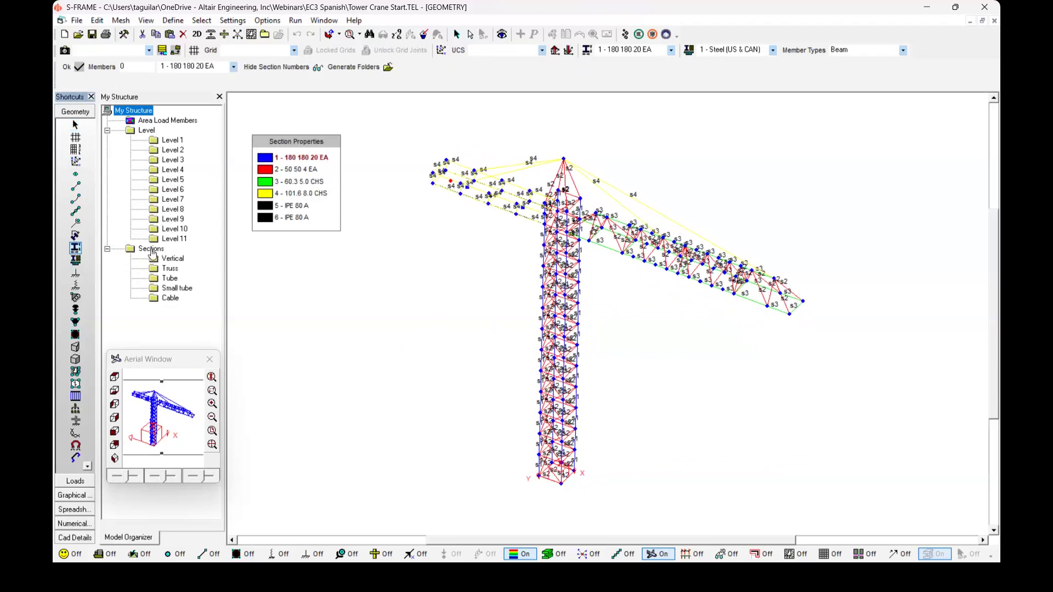
left_click(170, 259)
left_click(170, 260)
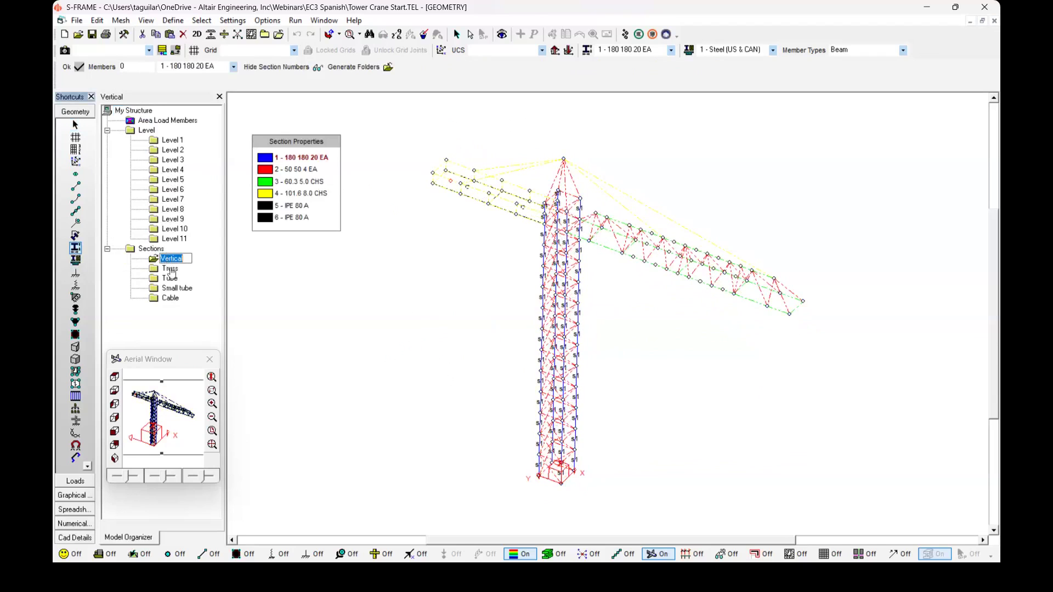
left_click(170, 268)
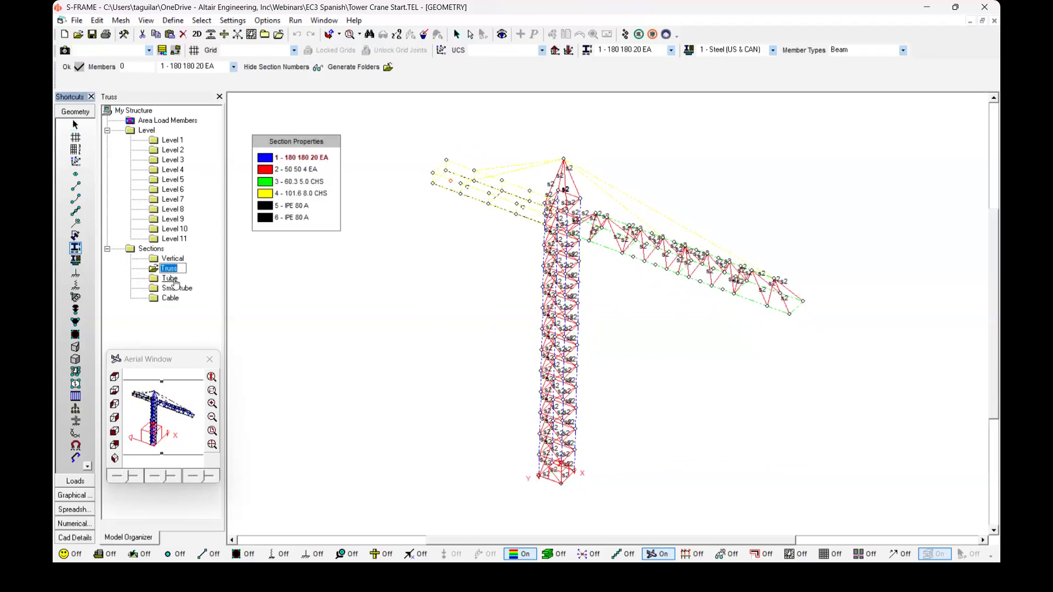
left_click(170, 279)
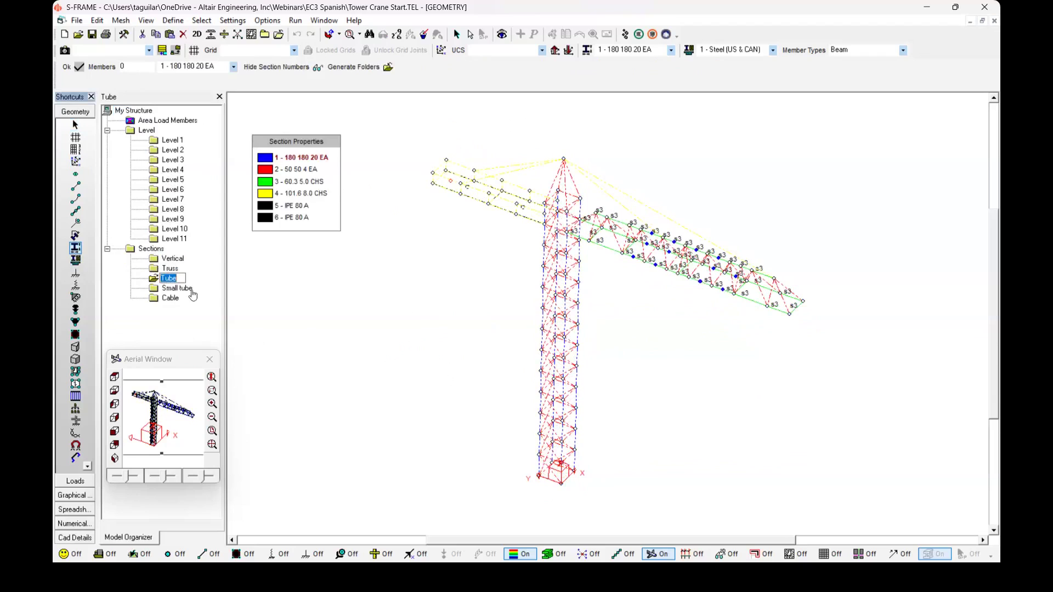
left_click(186, 289)
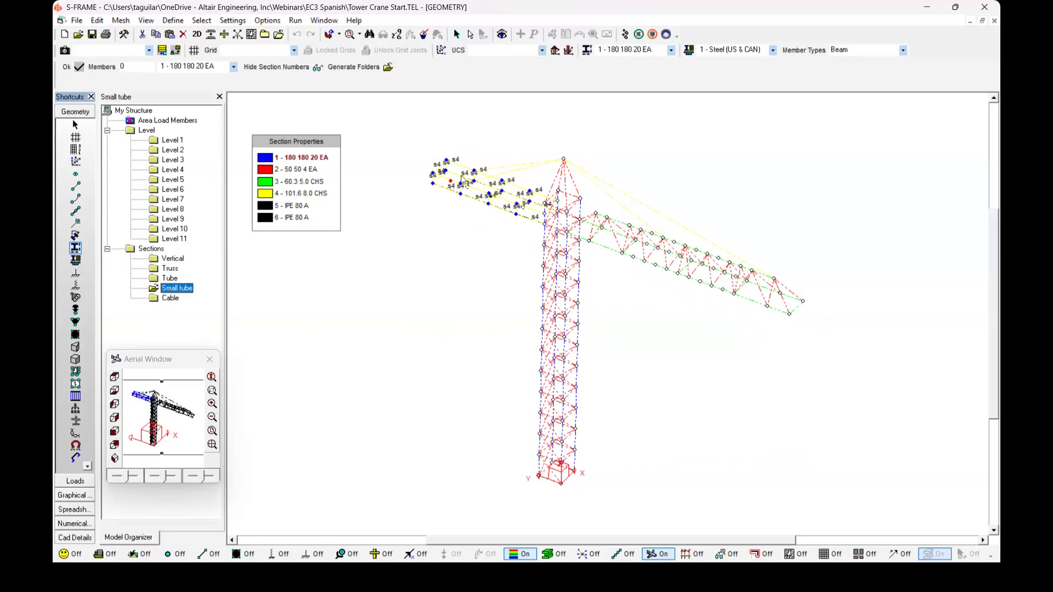
left_click(133, 110)
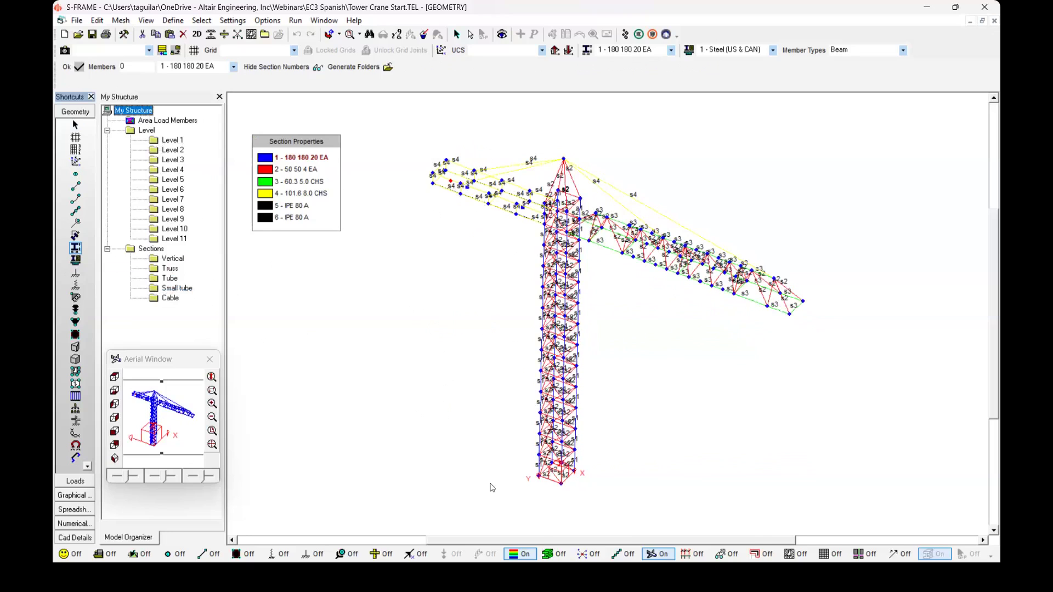
Display the material assigned to the crane's members, move the material legend aside, and return to selection mode.
left_click(76, 260)
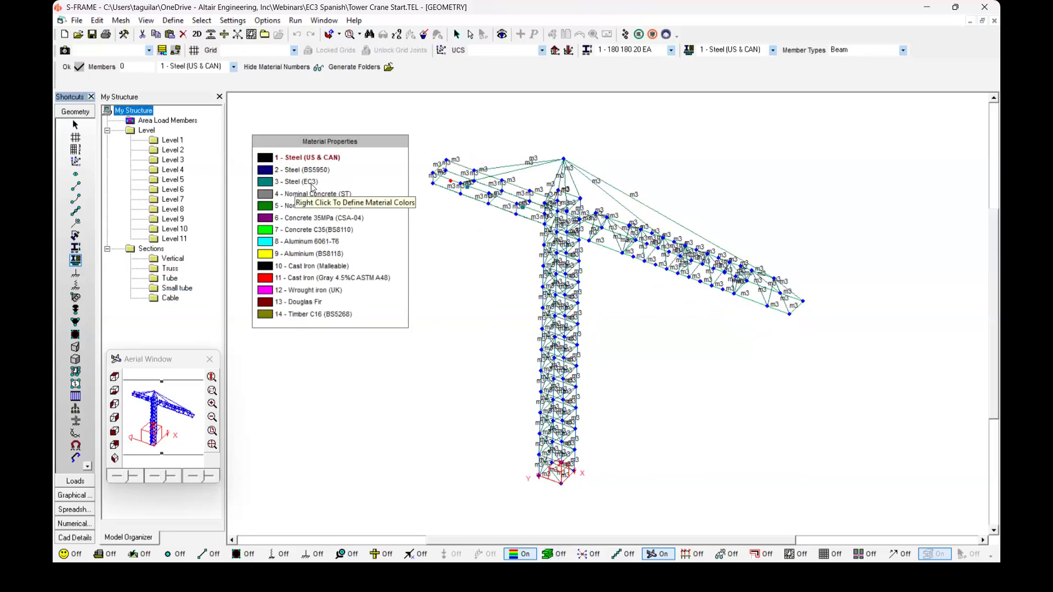
left_click_drag(305, 141, 292, 135)
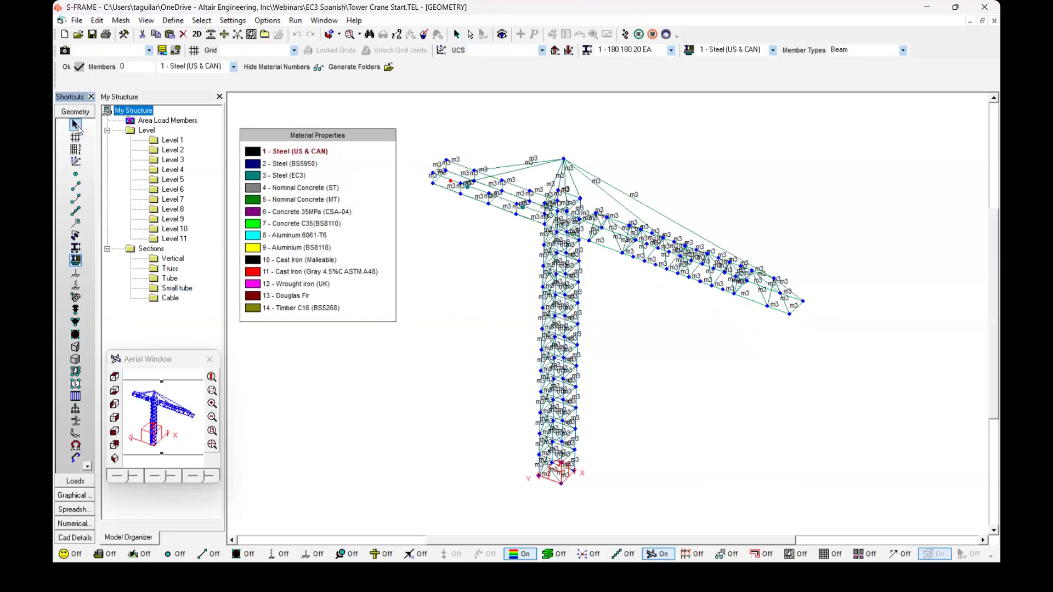
left_click(77, 125)
Show the crane model in rendered 3D form and inspect its member shapes and platform panel.
left_click(554, 554)
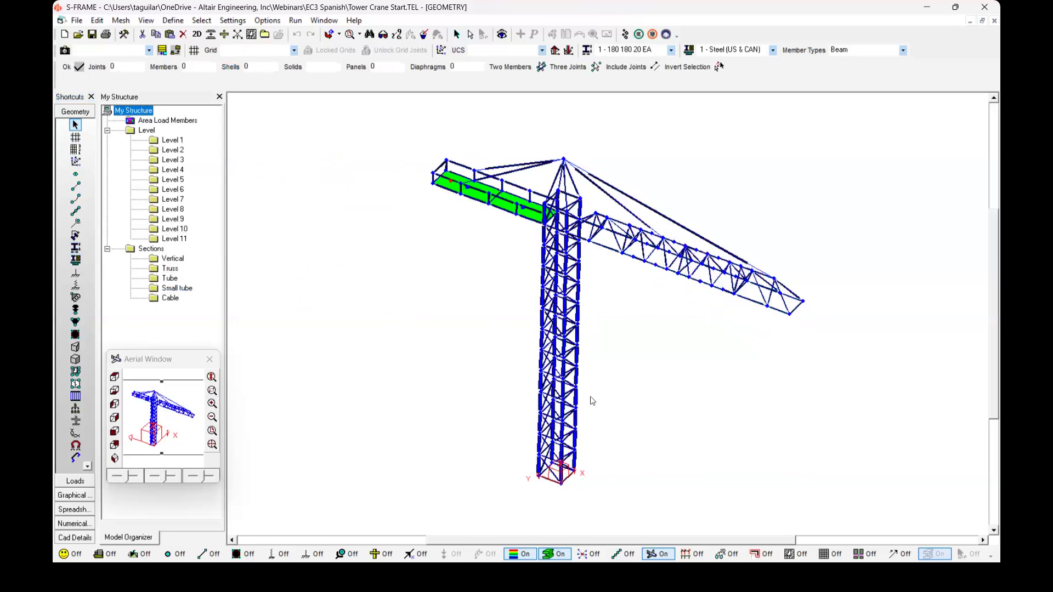
scroll(592, 400, "up", 1)
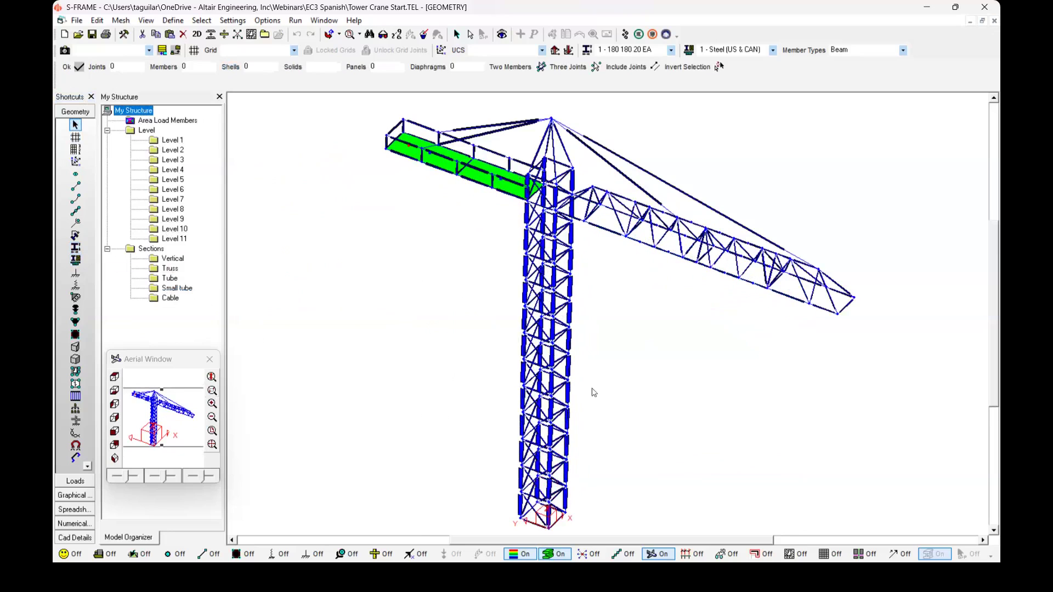
scroll(550, 349, "down", 1)
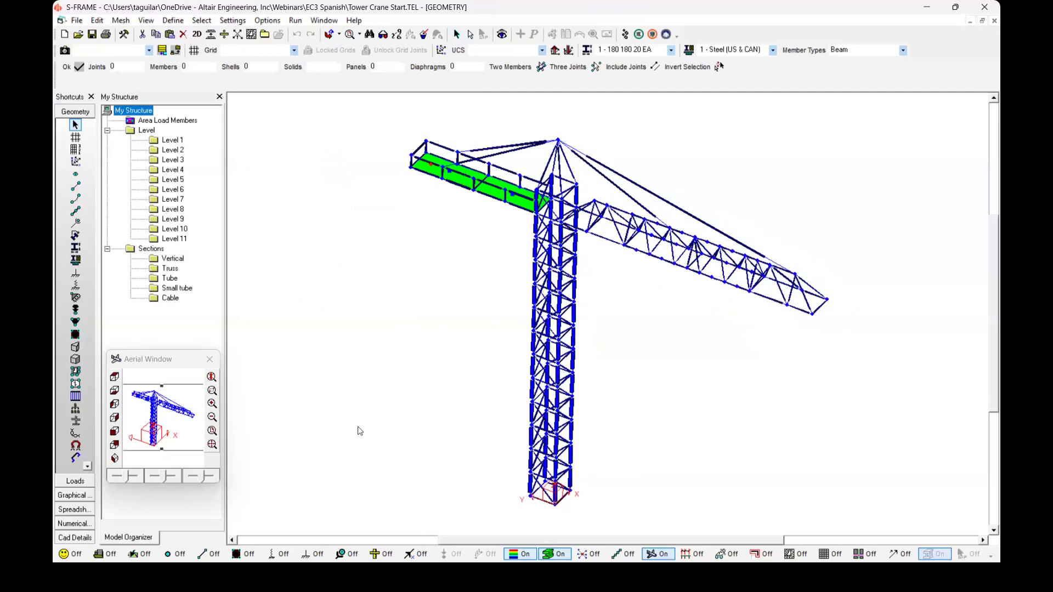
Show the Wind load case with its member load values on the unrendered crane model.
left_click(74, 481)
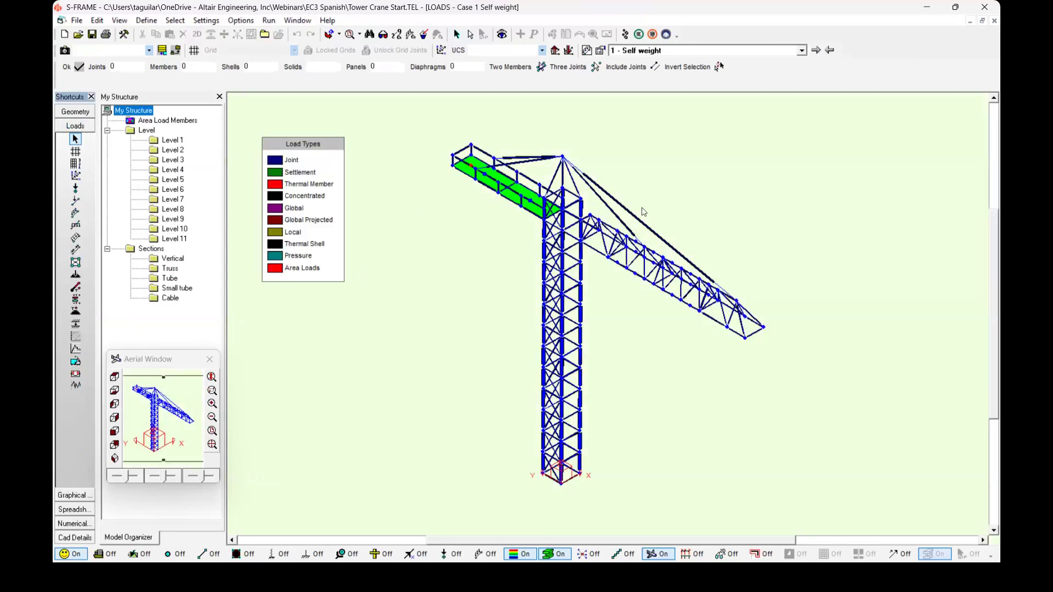
left_click(814, 51)
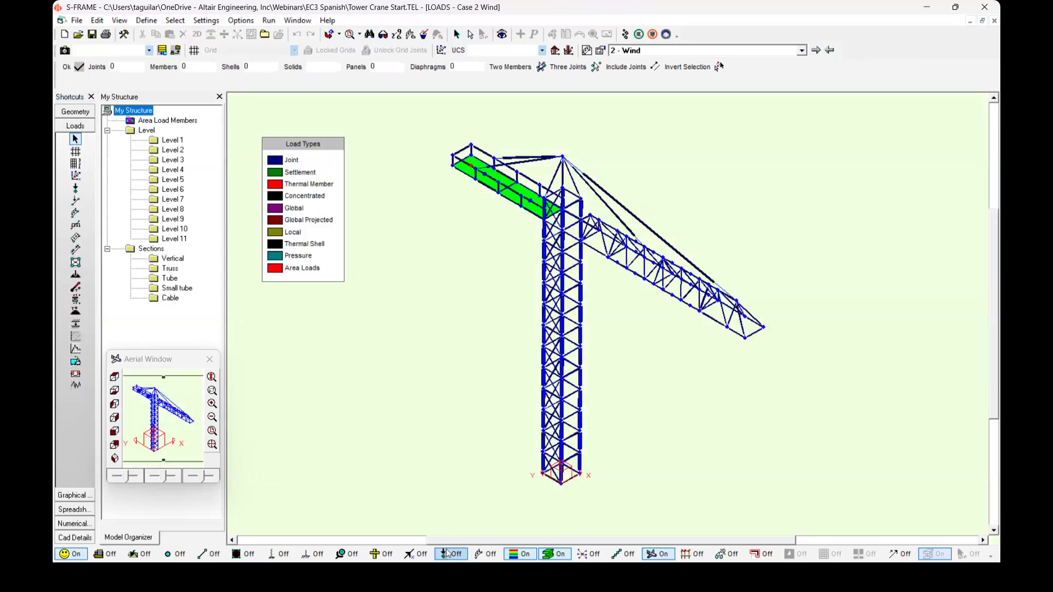
left_click(482, 554)
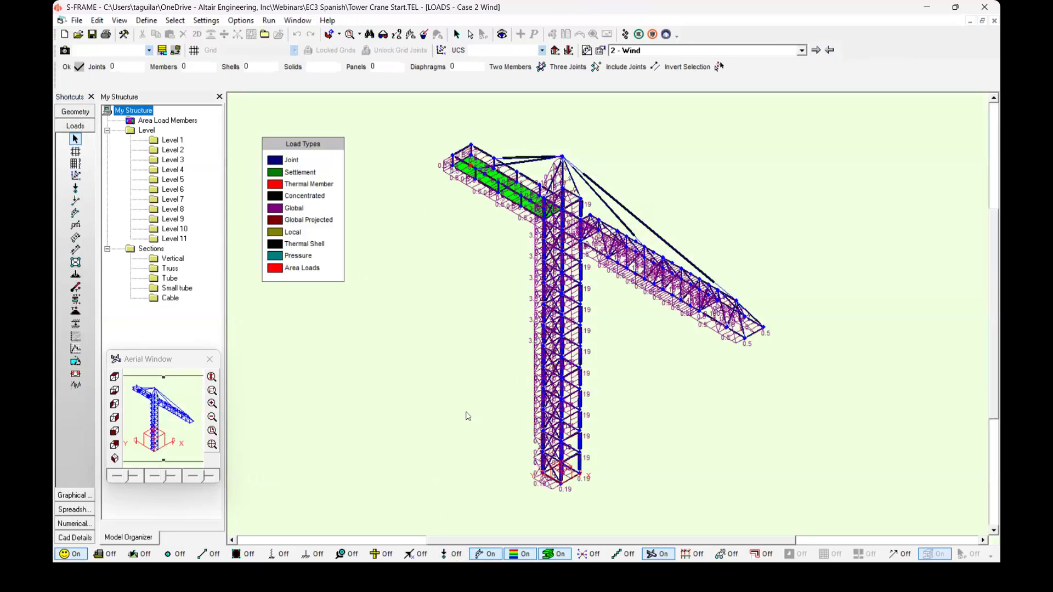
left_click(555, 554)
middle_click_drag(634, 461, 628, 460)
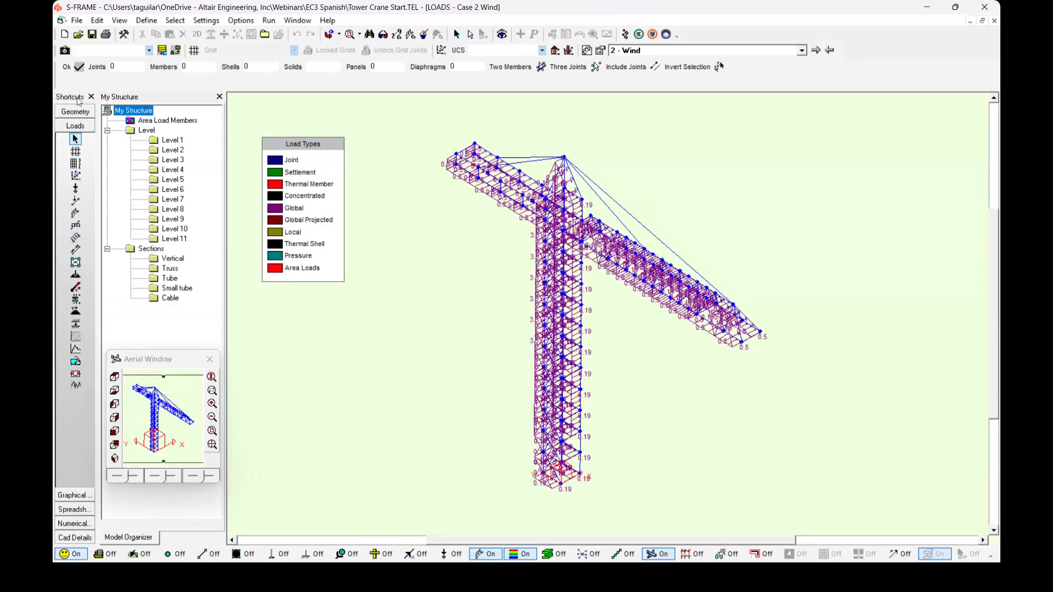
Run a Linear Static analysis from the geometry model, solving for both load cases and combinations.
left_click(76, 111)
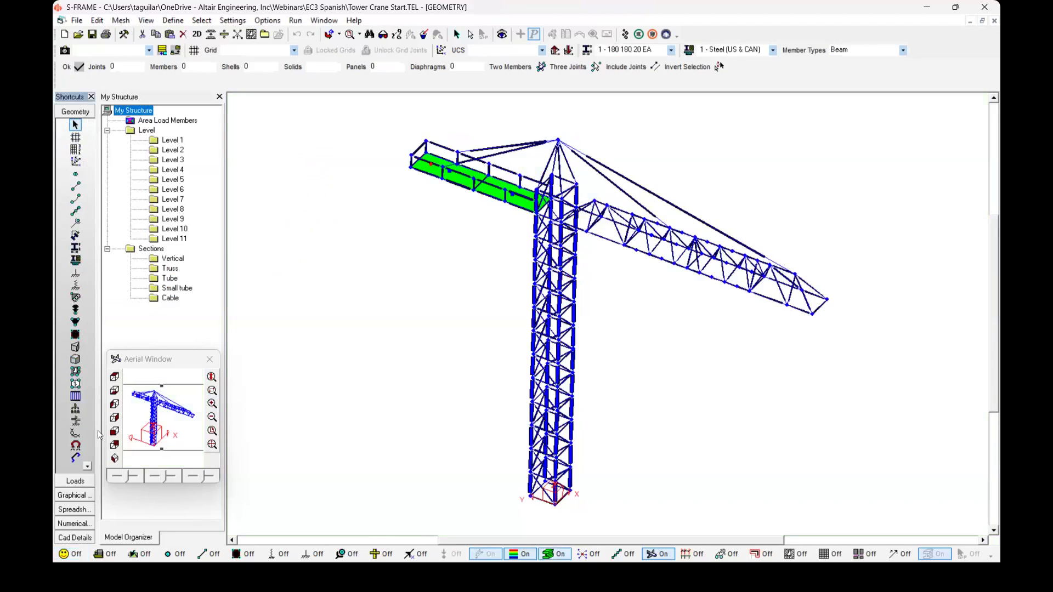
left_click(296, 21)
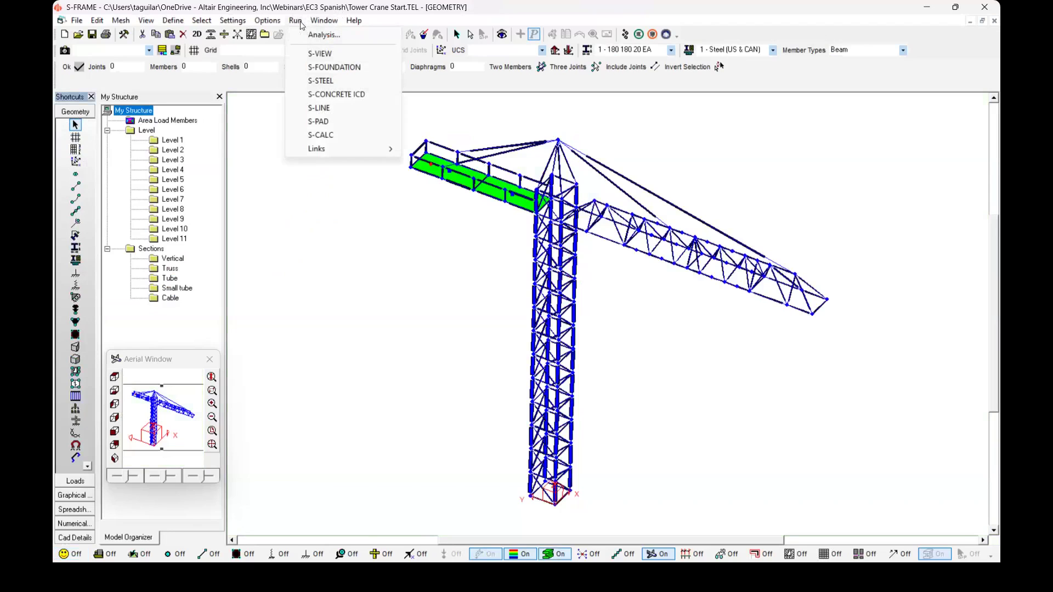
left_click(306, 35)
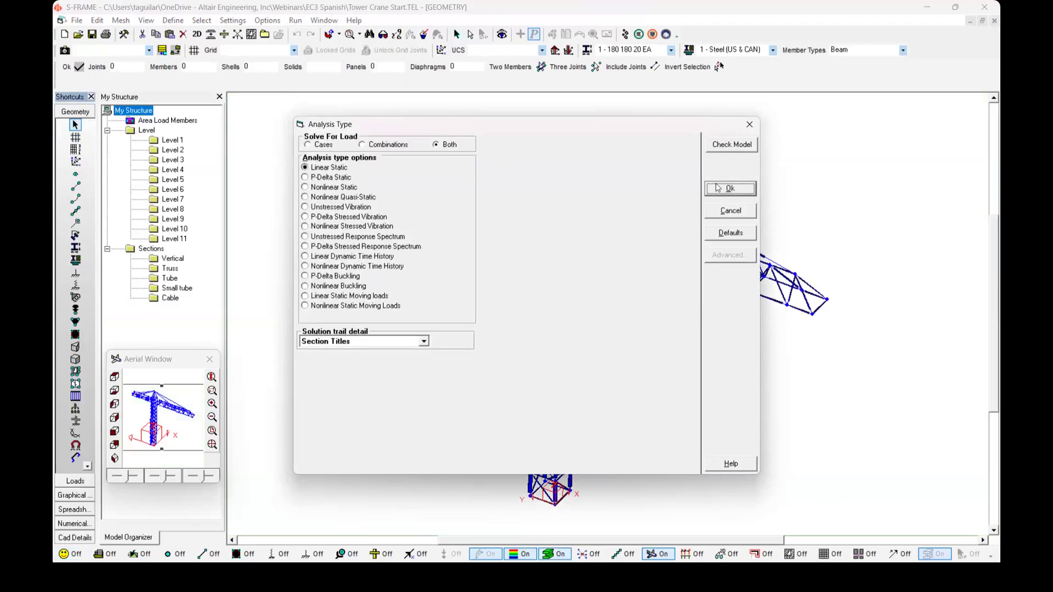
left_click(717, 187)
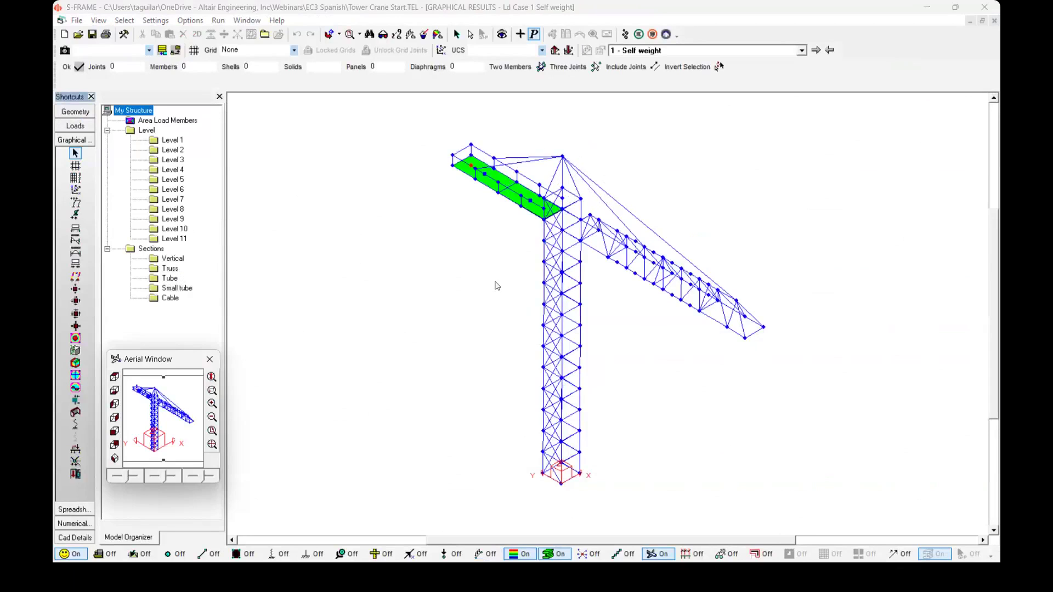
Isolate the Vertical, Truss, Tube, Small tube and Cable groups one by one in the results, and show the whole structure again.
left_click(180, 261)
left_click(173, 271)
left_click(175, 278)
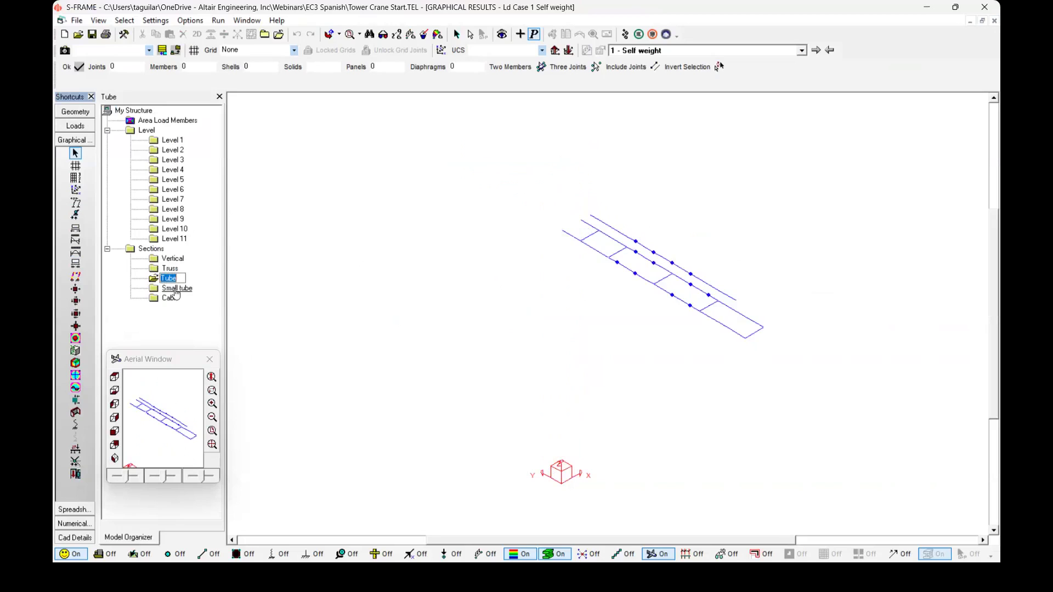
left_click(174, 289)
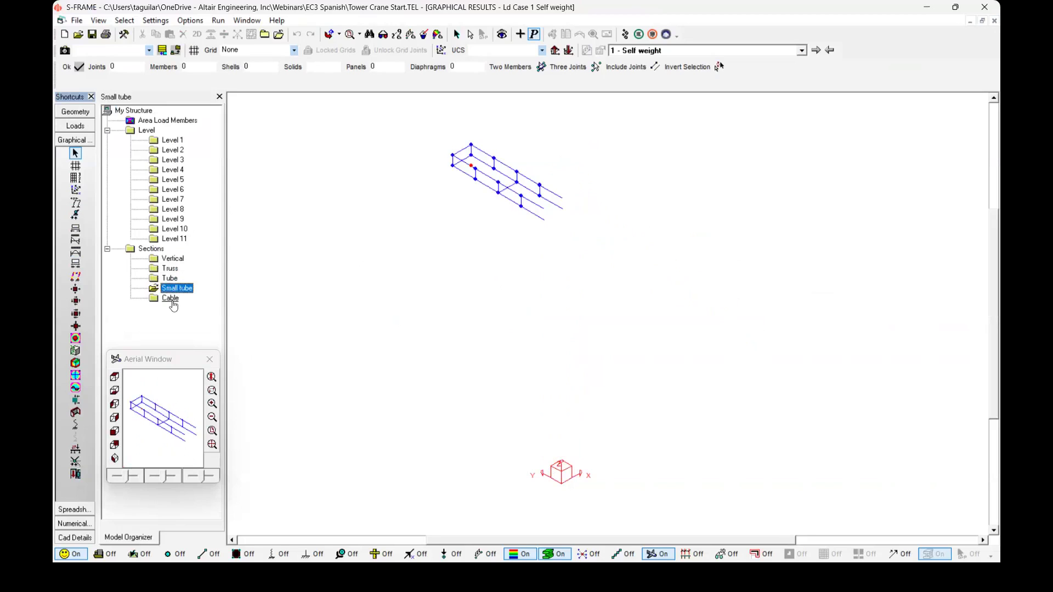
left_click(172, 301)
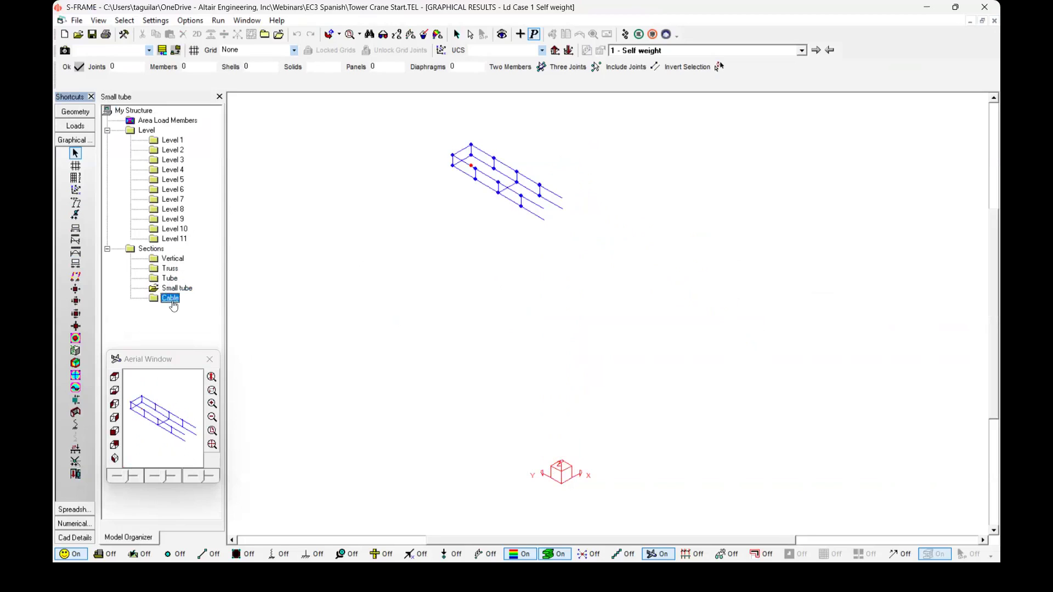
left_click(149, 249)
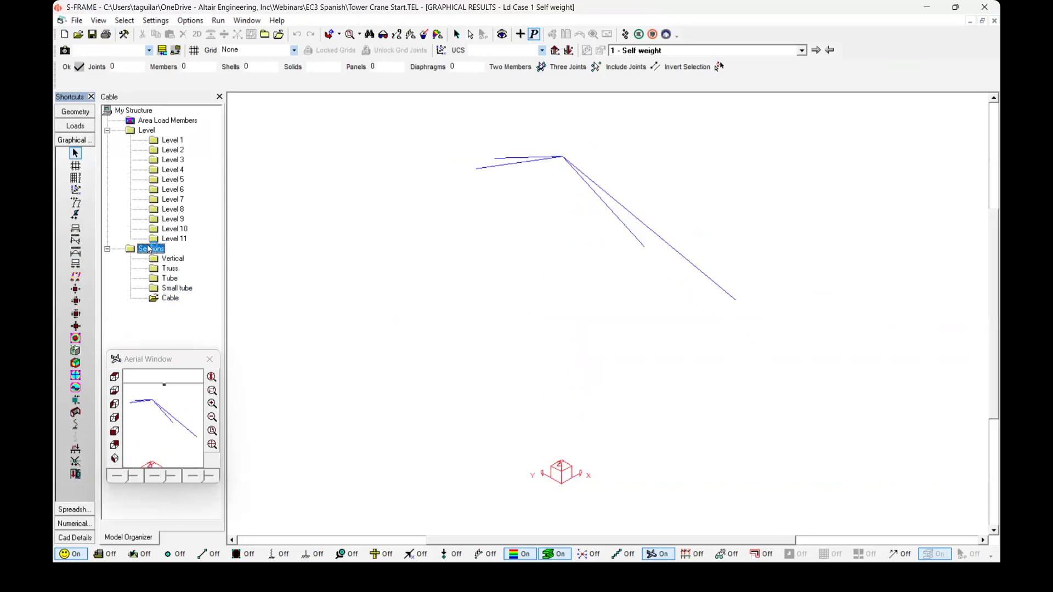
left_click(134, 111)
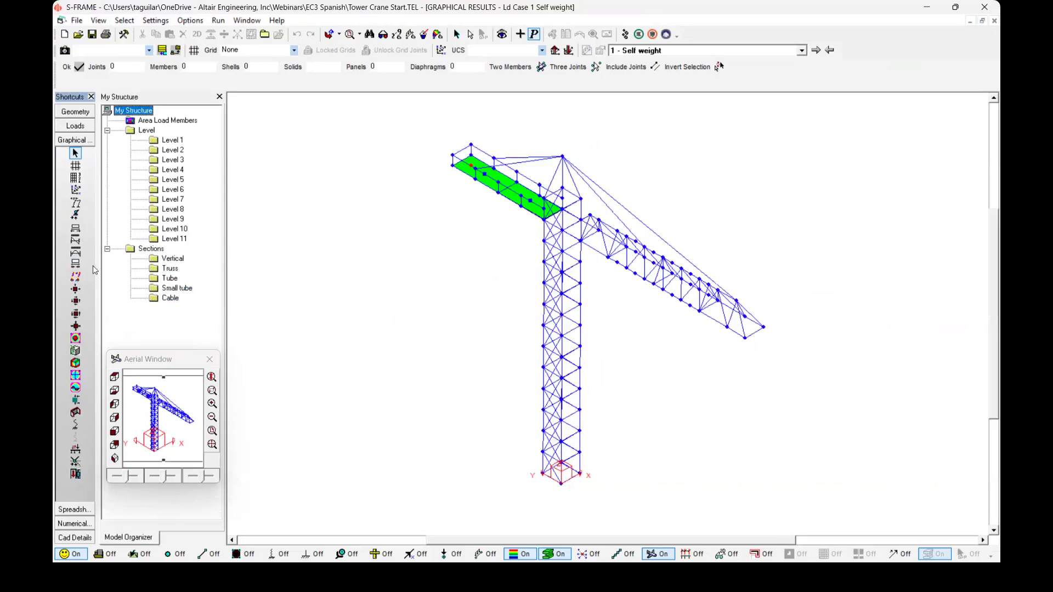
Display the crane's deflected shape and animate it for the Self weight and Wind load cases.
left_click(76, 203)
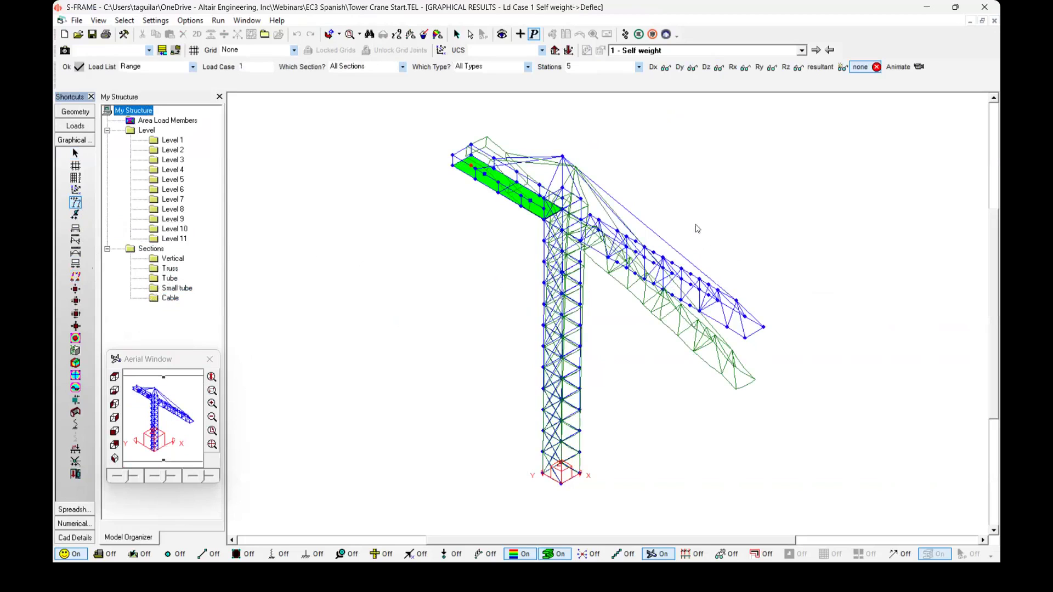
left_click(899, 66)
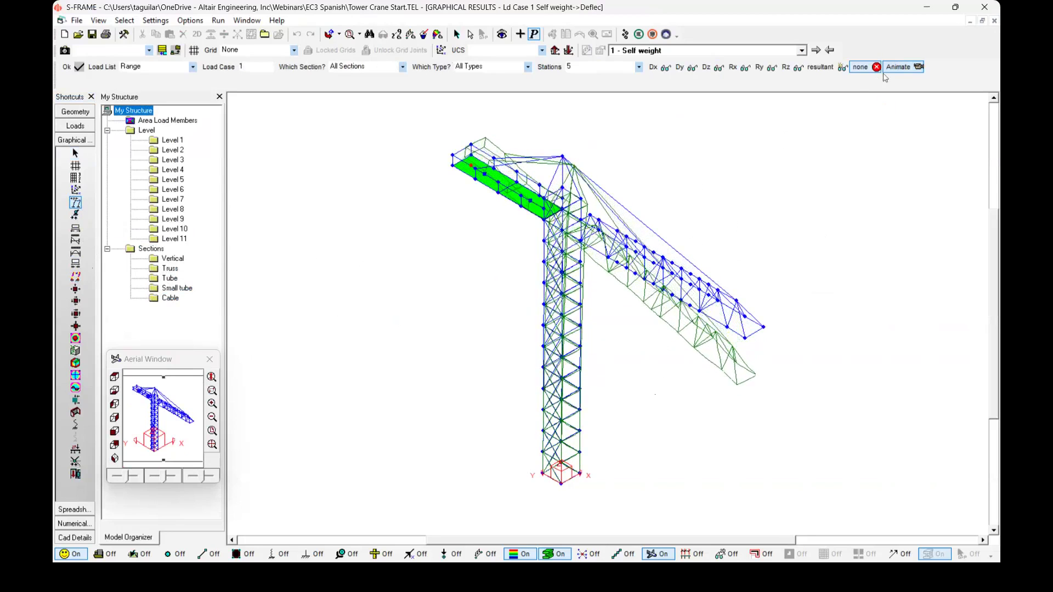
left_click(815, 50)
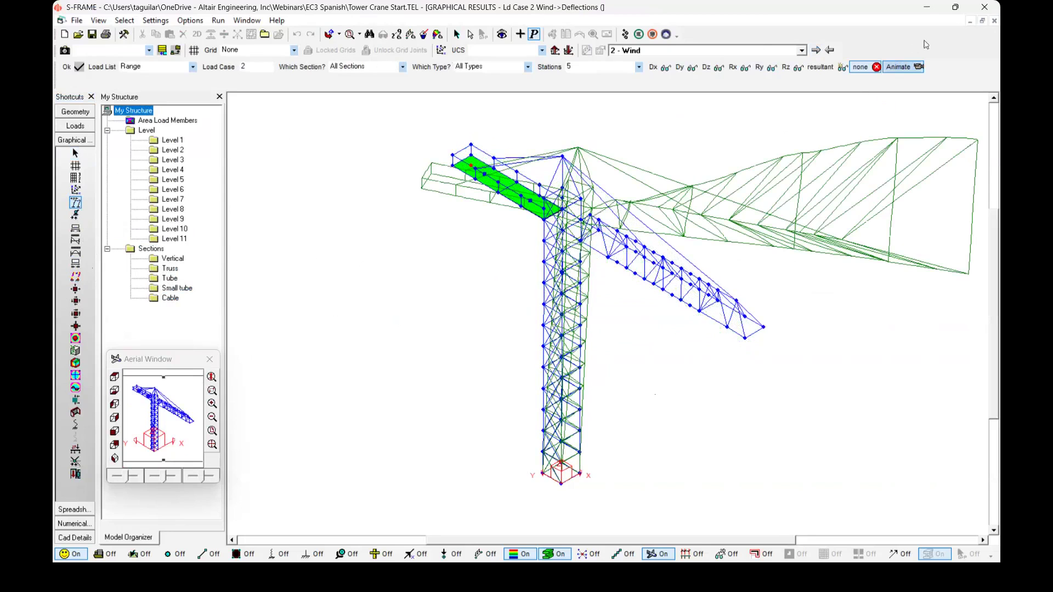
left_click(919, 66)
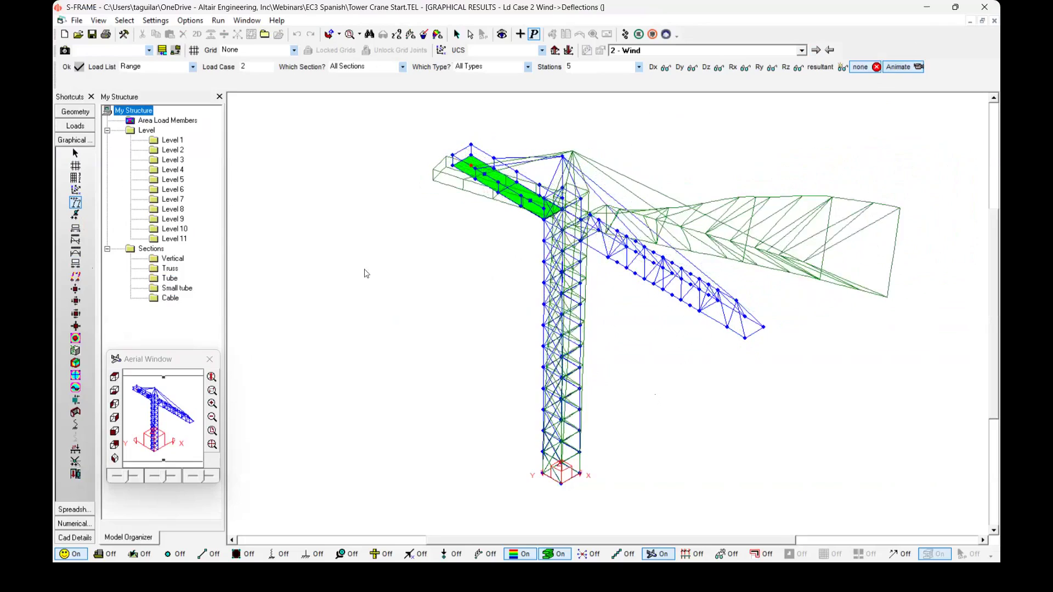
Review the support reactions and the axial force, shear and moment results for the Wind load case.
left_click(76, 215)
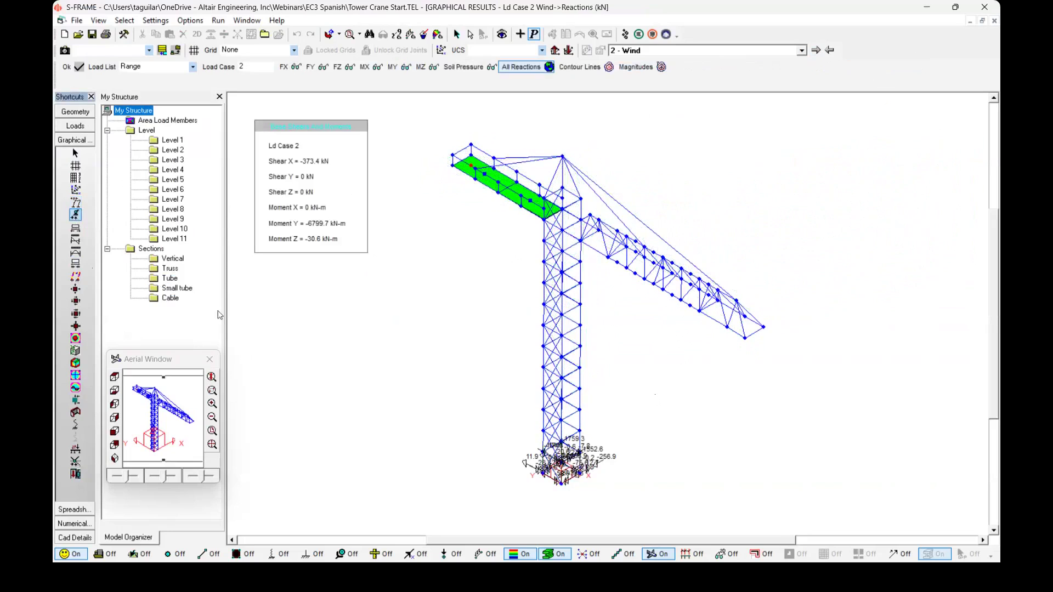
left_click(75, 227)
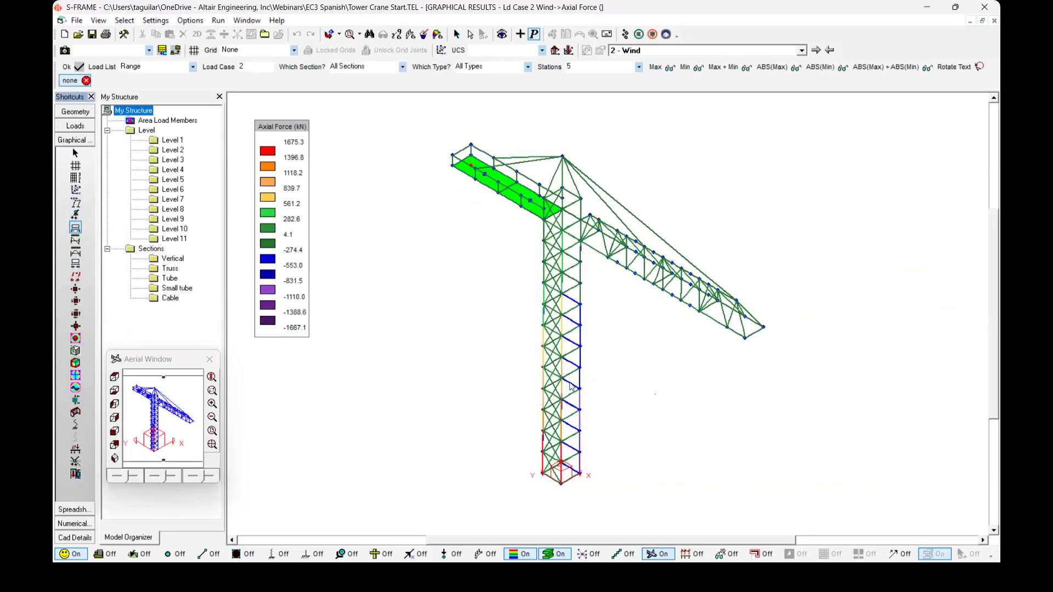
left_click(75, 239)
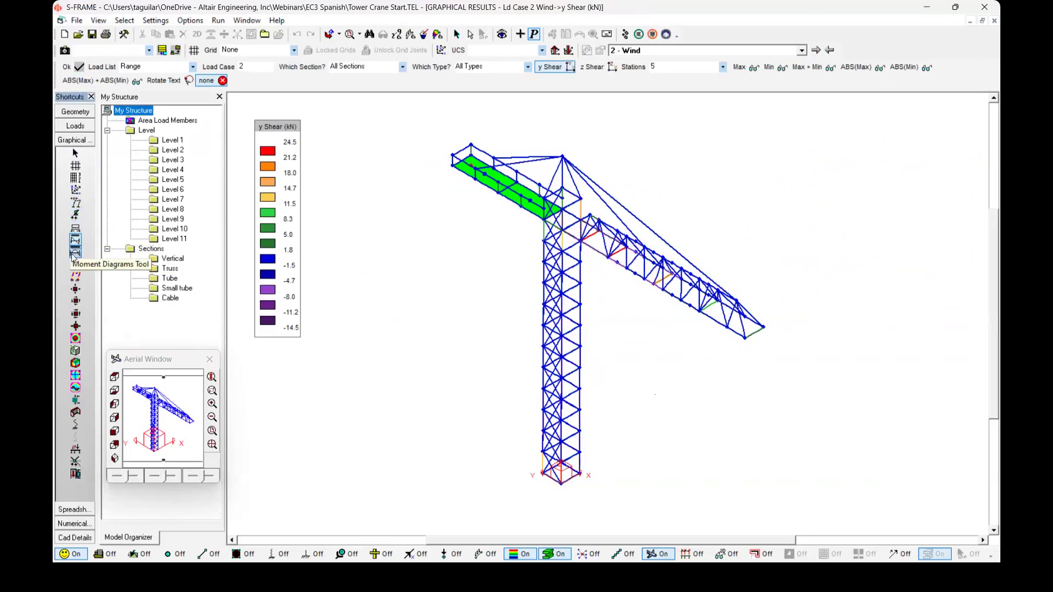
left_click(75, 251)
Display the Wind axial forces and open the force diagram of member 18, a tower leg near the base.
left_click(75, 228)
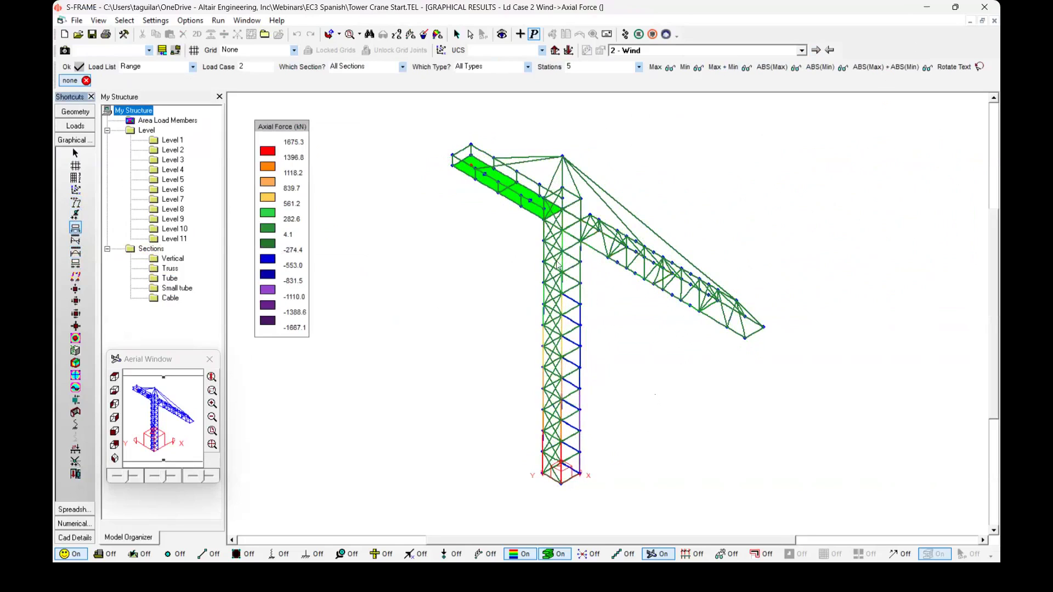
right_click(563, 455)
scroll(586, 483, "up", 2)
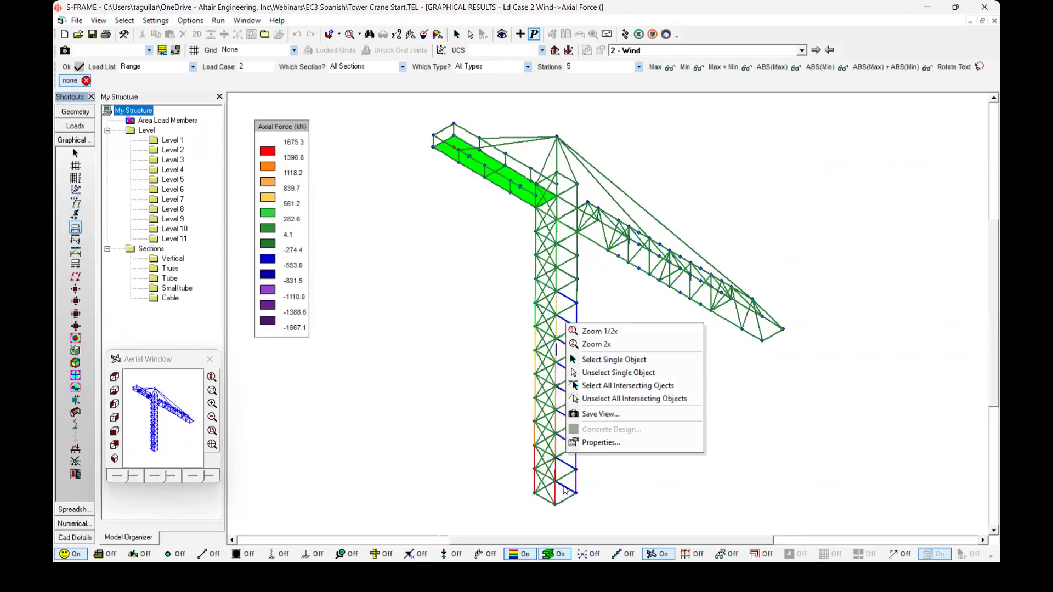
scroll(519, 493, "up", 1)
middle_click_drag(518, 492, 550, 516)
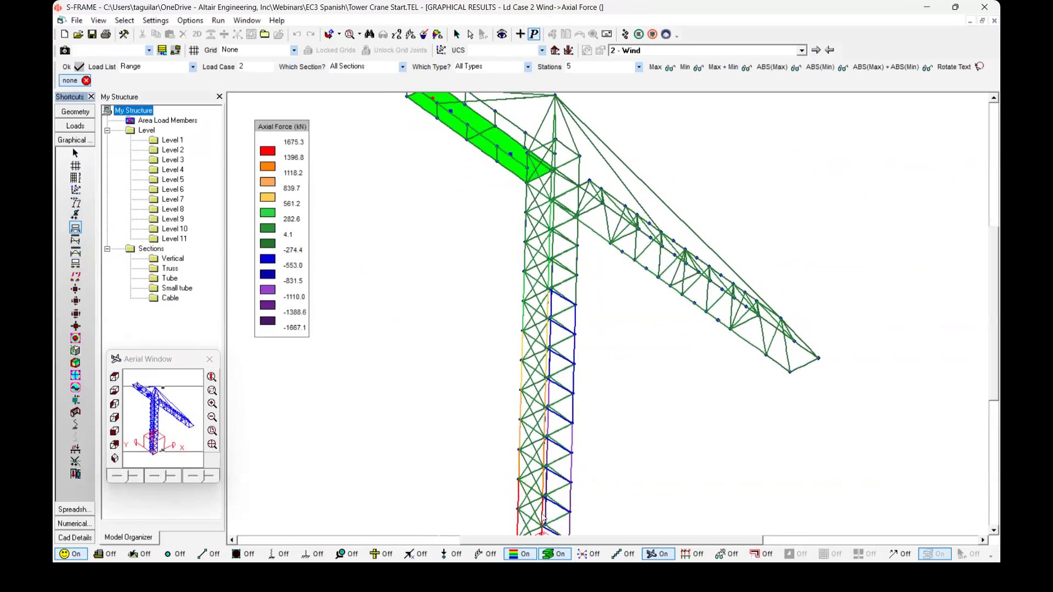
right_click(543, 517)
left_click(580, 501)
left_click_drag(451, 385, 654, 399)
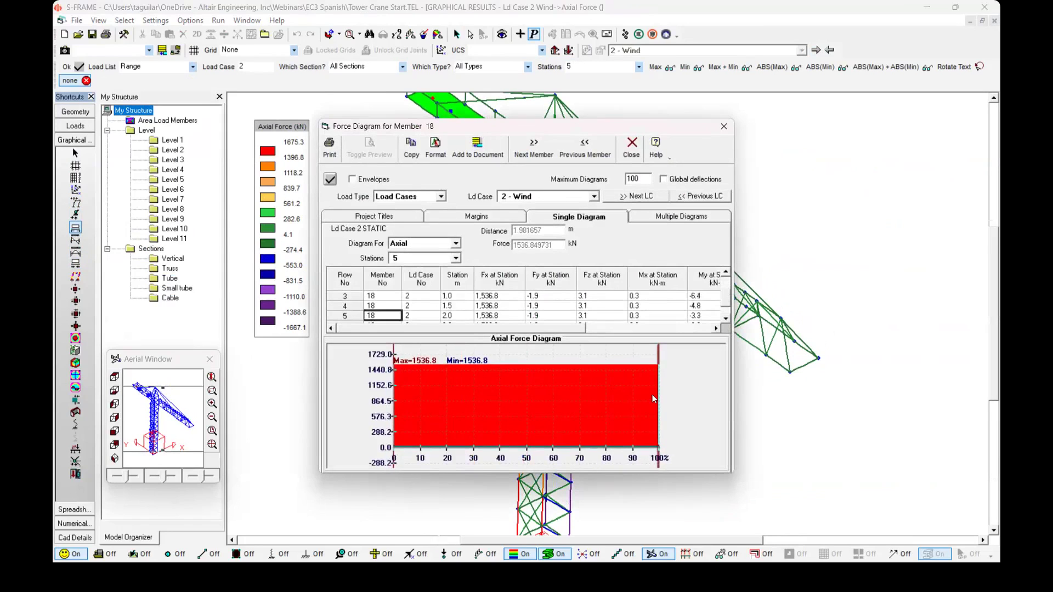
left_click(593, 403)
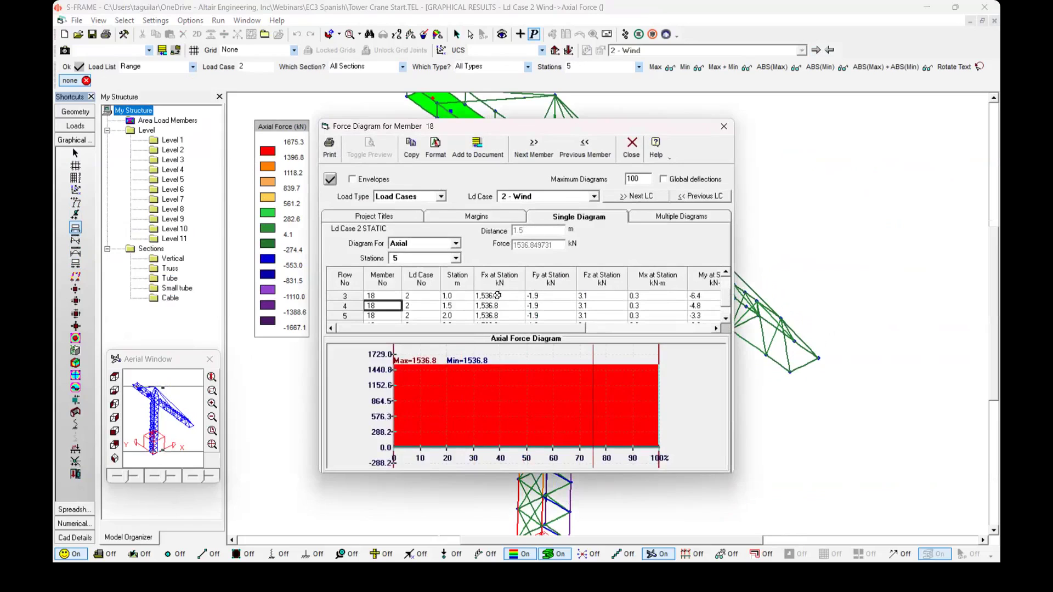
Switch the member's force diagram to the Self weight load case.
left_click(439, 197)
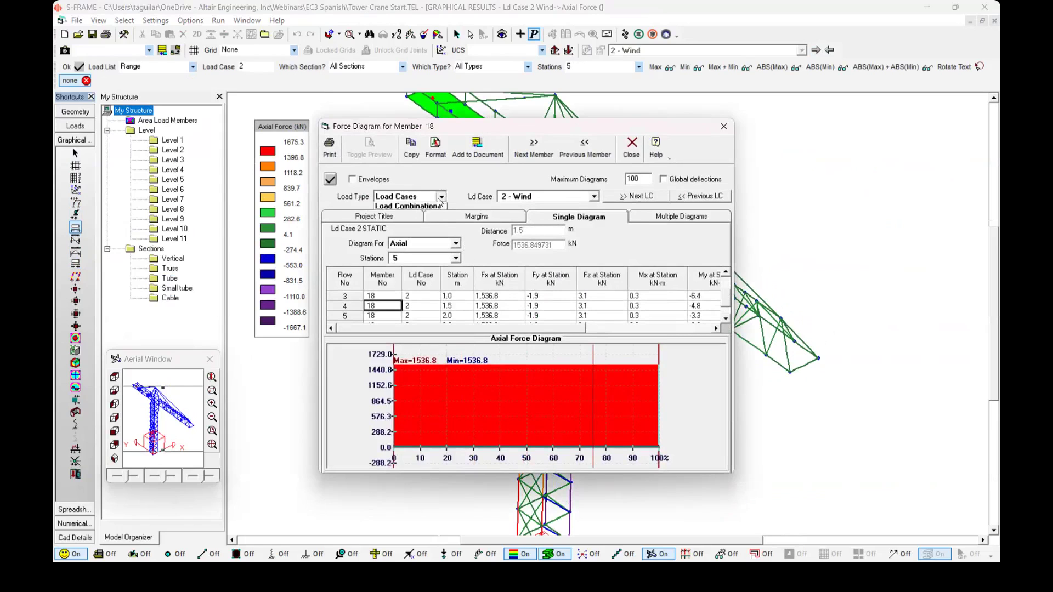
left_click(478, 186)
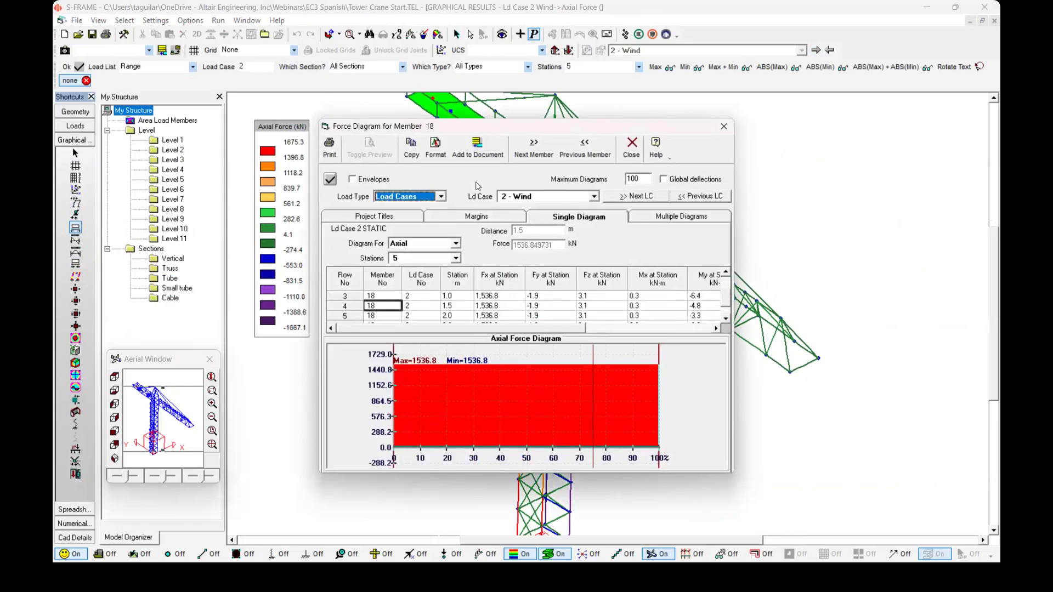
left_click(571, 199)
left_click(566, 207)
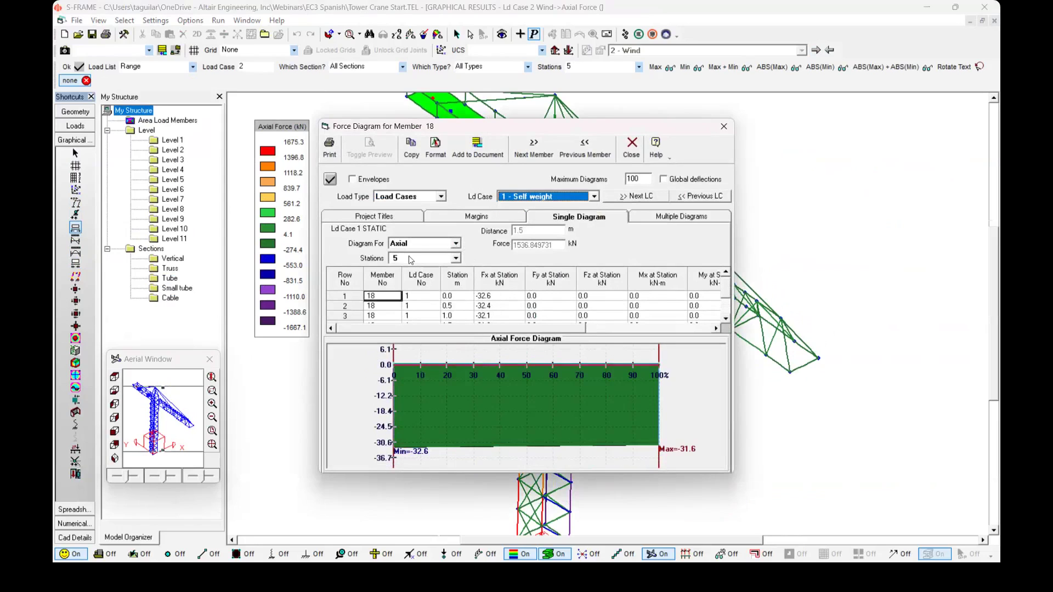
Show the member's y Shear, Torsion and y Moment diagrams in turn.
left_click(451, 245)
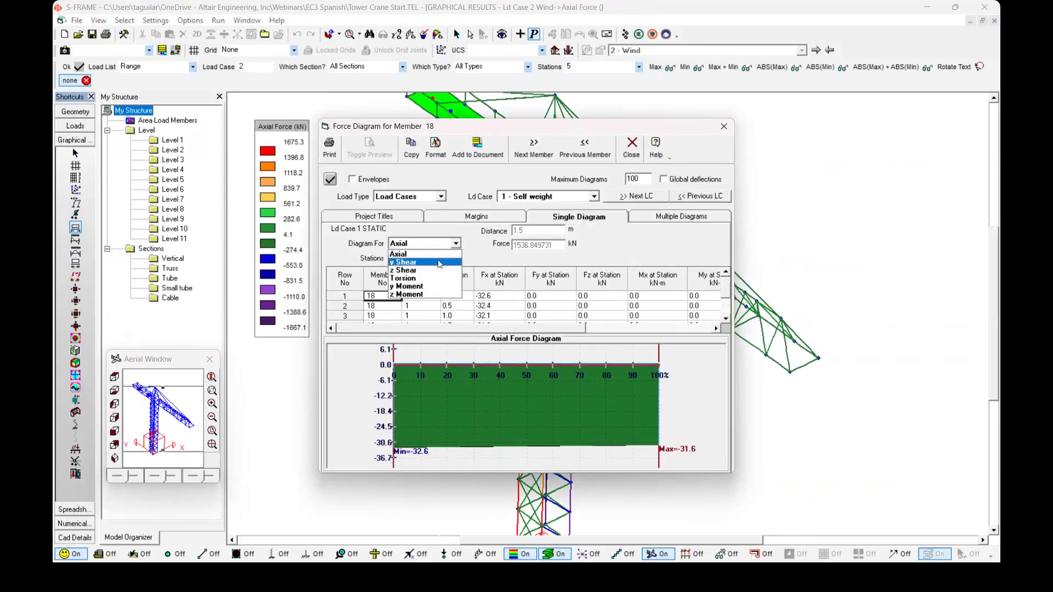
left_click(439, 263)
left_click(433, 244)
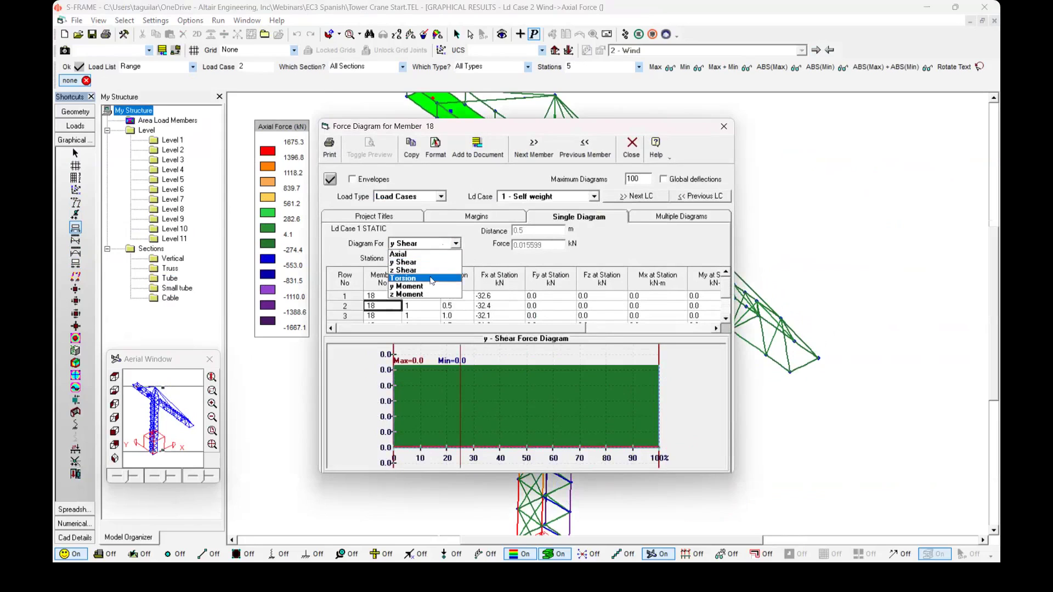
left_click(432, 279)
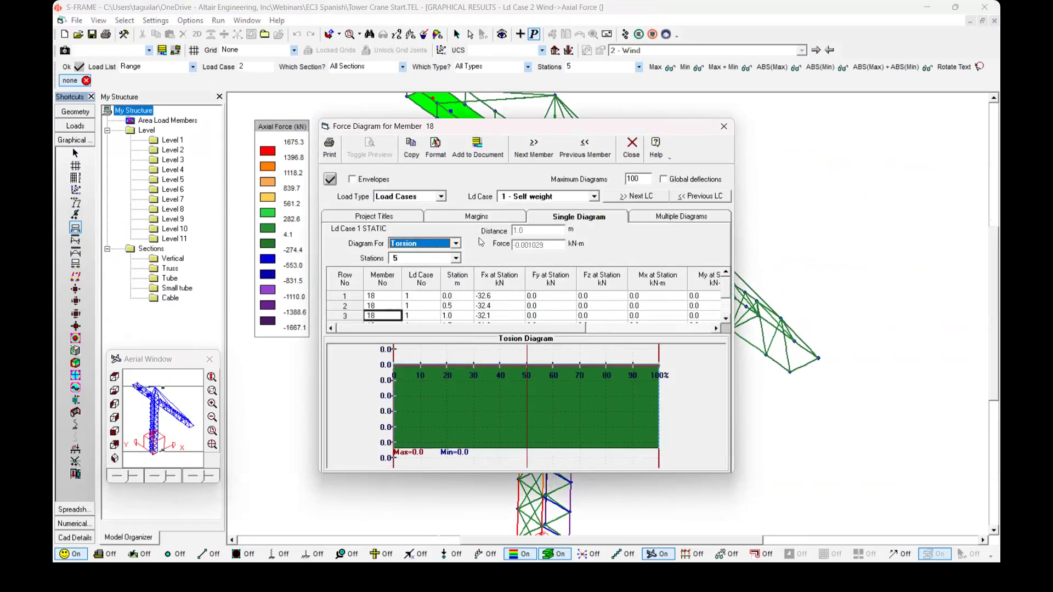
left_click(453, 244)
left_click(435, 289)
scroll(443, 296, "down", 1)
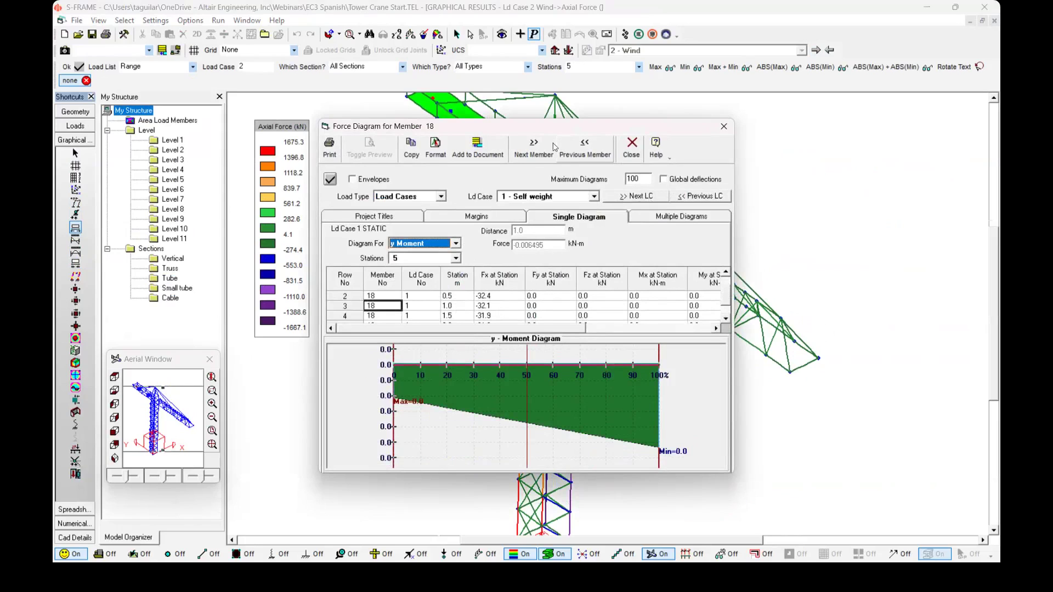
Step back through the preceding members' y Moment diagrams to member 14.
left_click(575, 155)
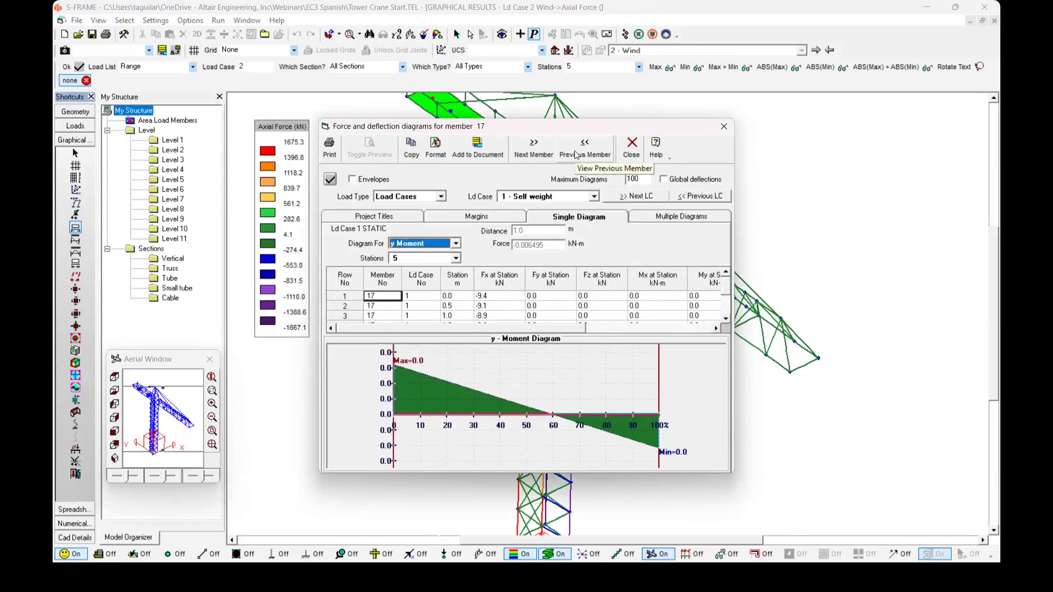
left_click(577, 156)
left_click(579, 158)
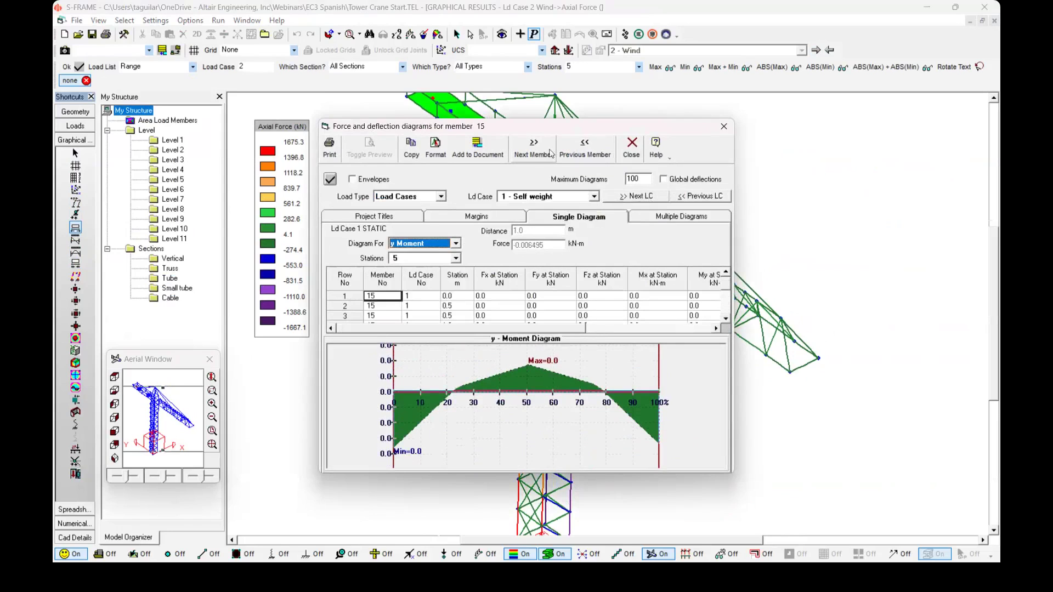
left_click(580, 158)
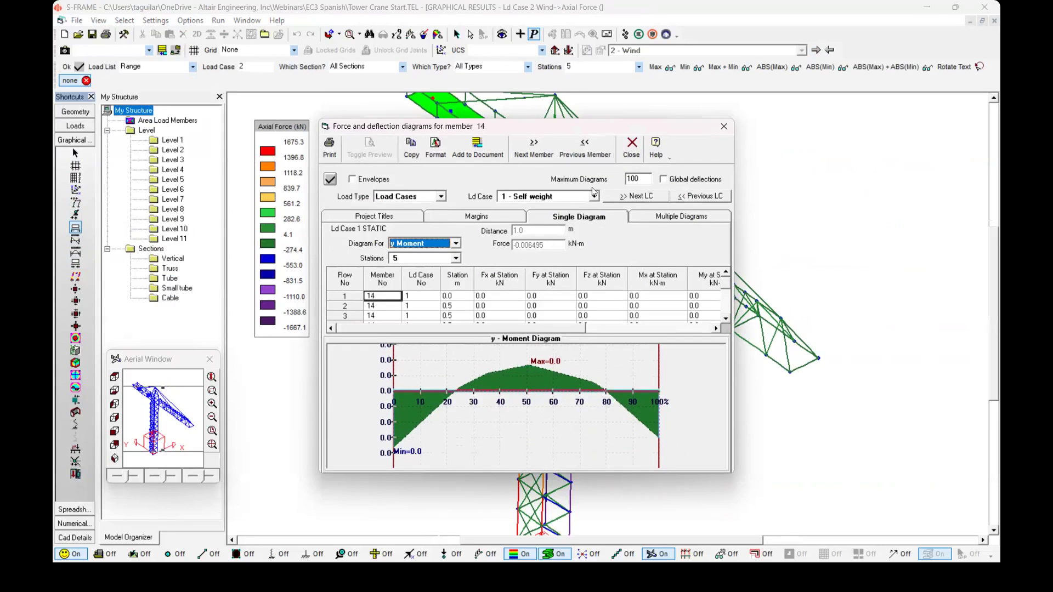
Review member 14's multiple-diagram report with its span deflection and local force summaries and plots, and close the diagrams.
left_click(683, 218)
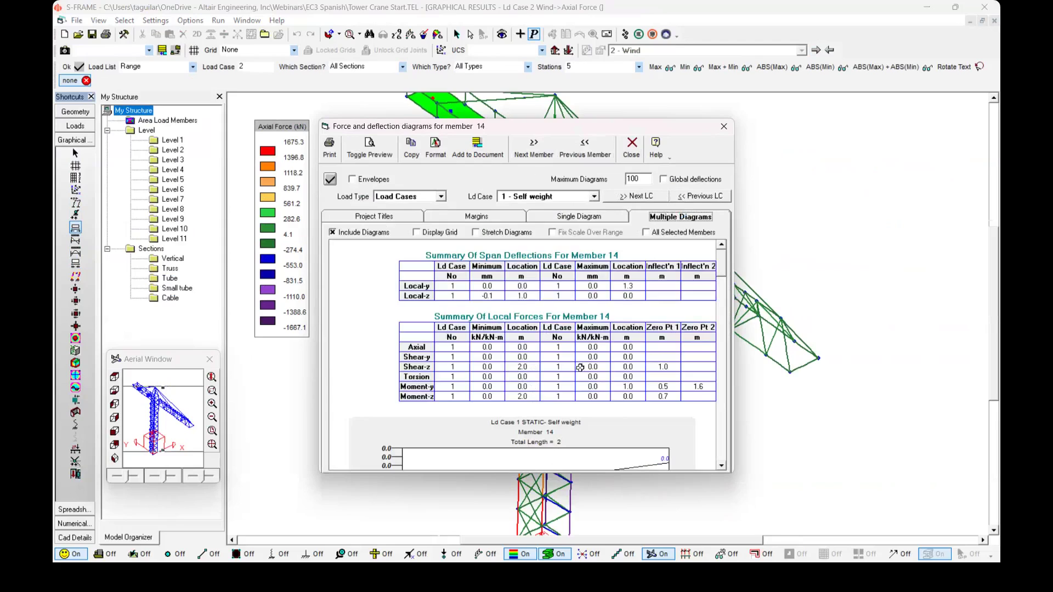
double_click(578, 256)
left_click(613, 256)
left_click_drag(630, 316, 493, 316)
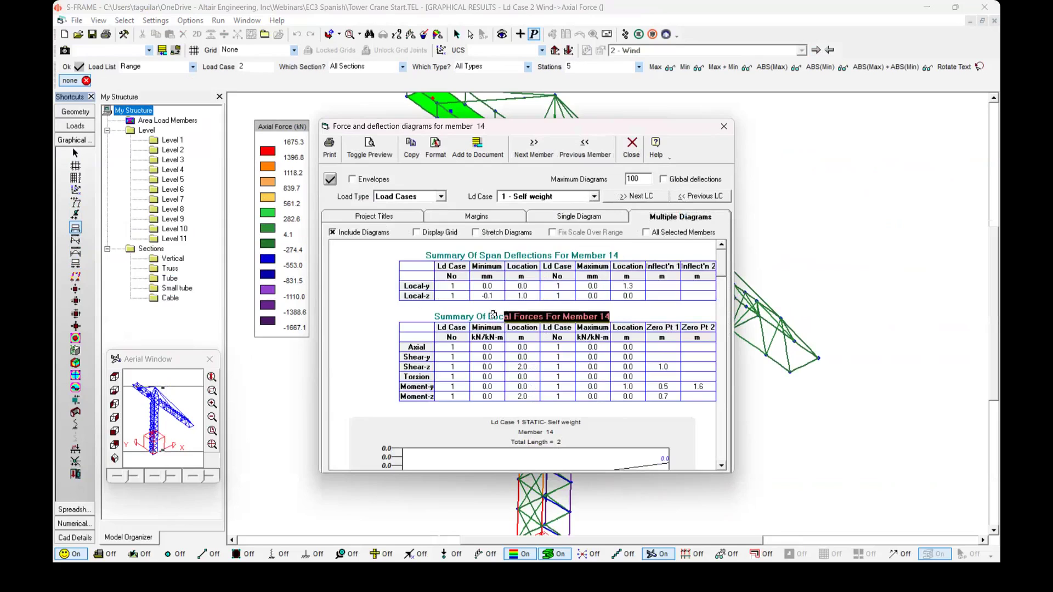
left_click(391, 346)
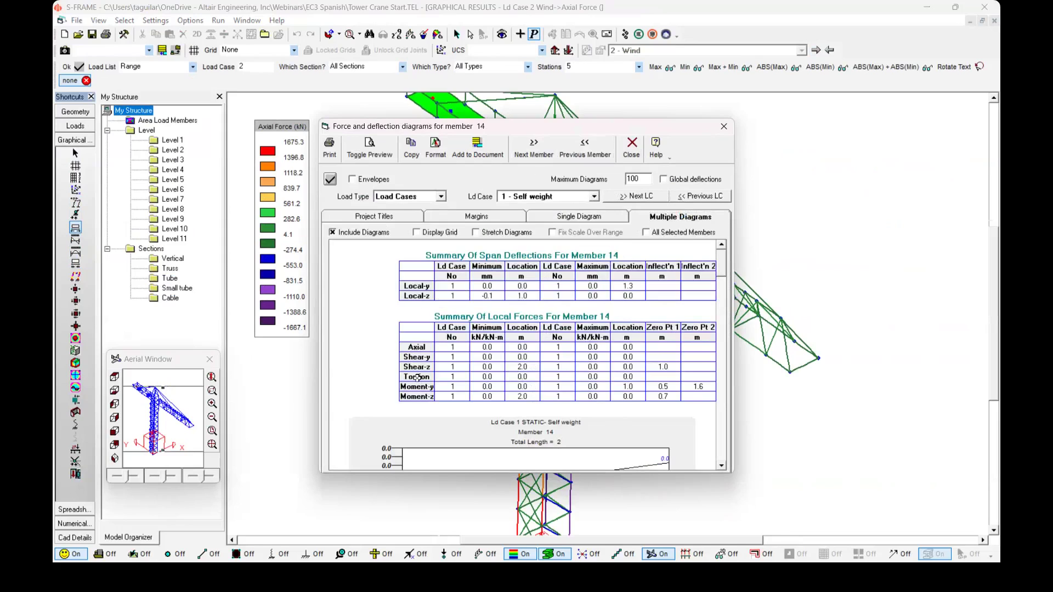
scroll(599, 415, "down", 1)
scroll(607, 396, "up", 1)
scroll(637, 384, "down", 1)
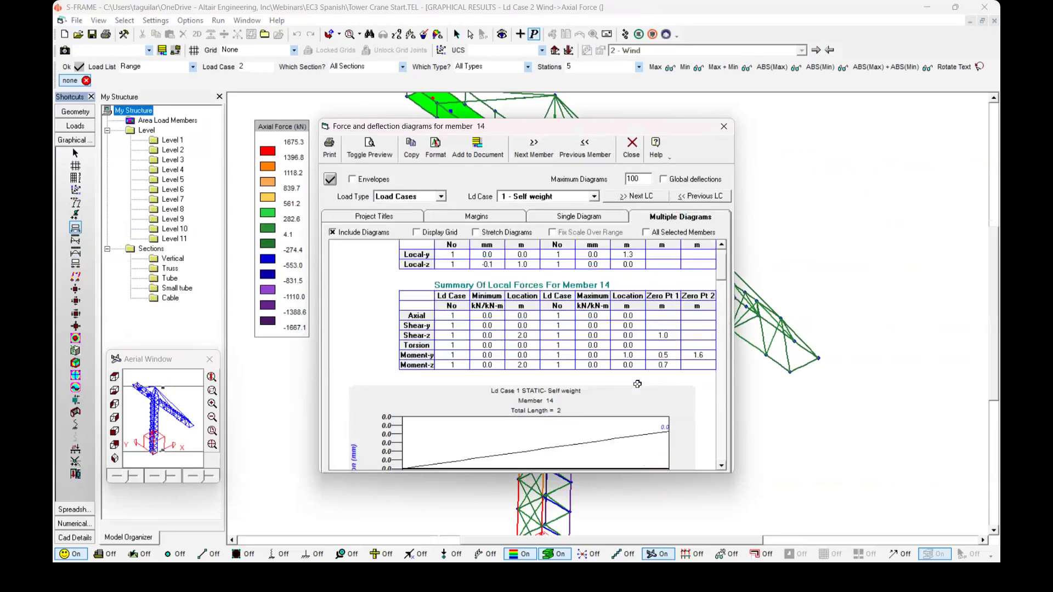
scroll(637, 384, "down", 6)
scroll(628, 354, "down", 9)
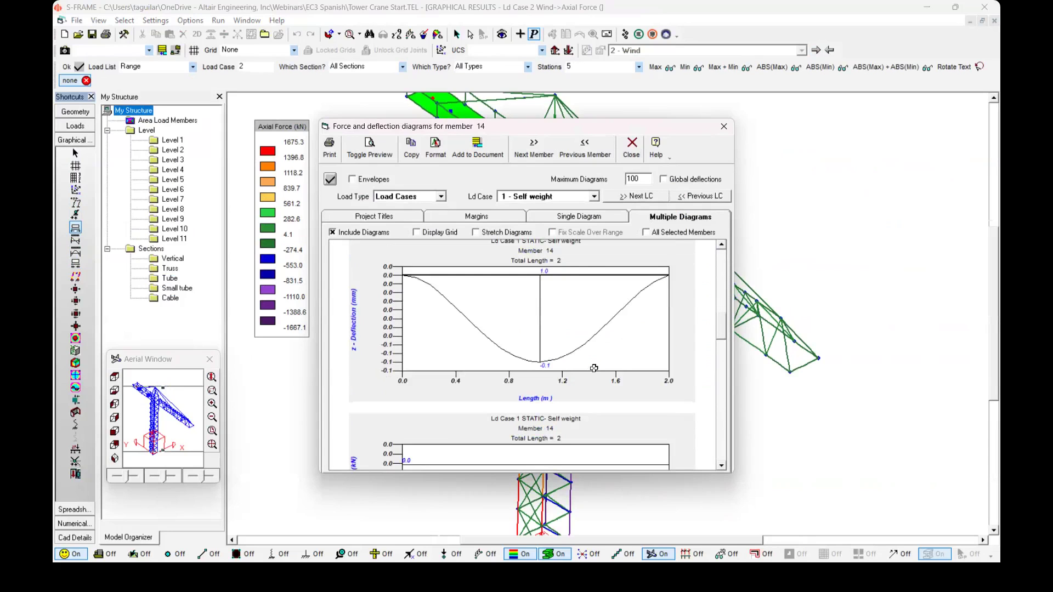
scroll(591, 361, "down", 4)
scroll(591, 361, "down", 5)
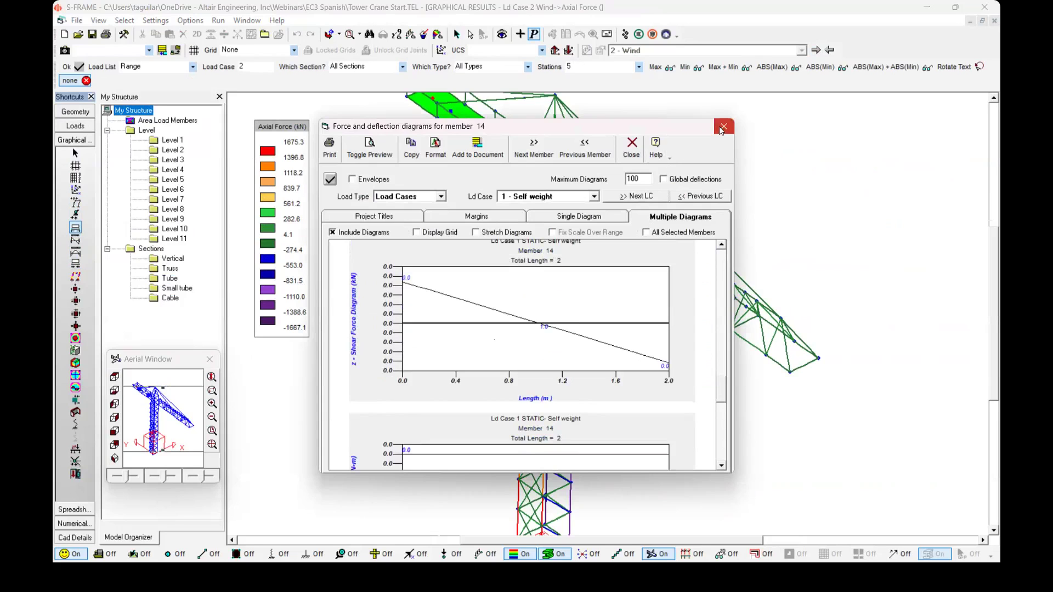
left_click(723, 127)
middle_click_drag(642, 406, 700, 402)
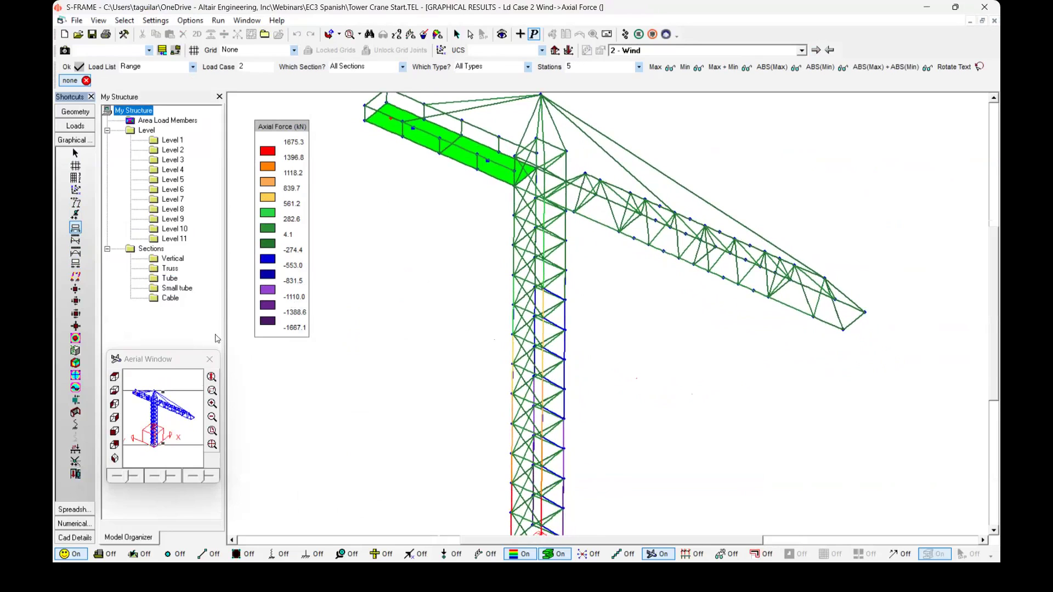
scroll(421, 378, "up", 1)
scroll(421, 378, "down", 1)
scroll(421, 378, "down", 2)
scroll(418, 362, "up", 1)
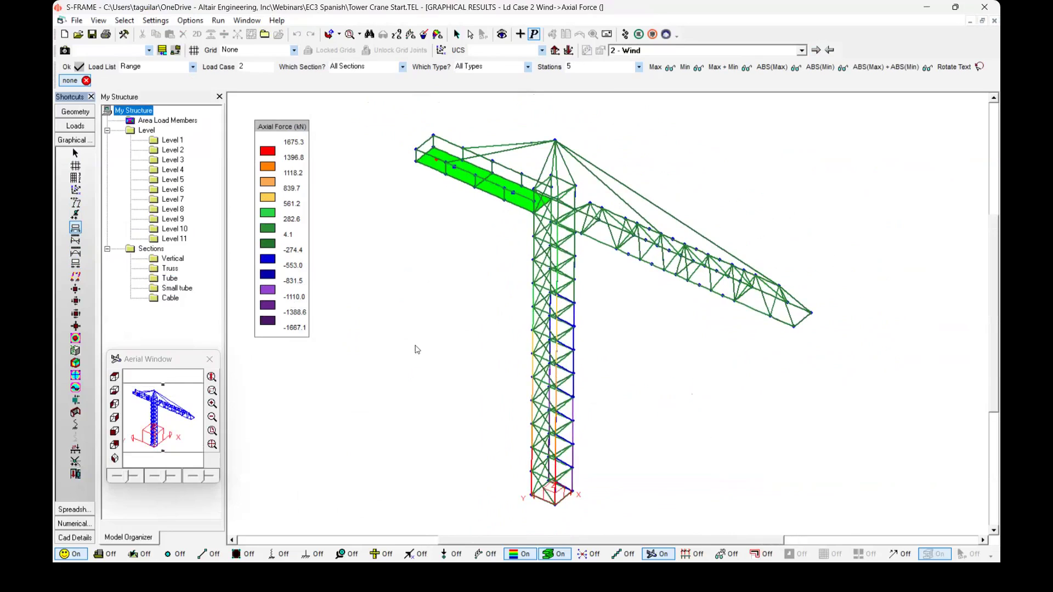
Launch S-STEEL for the crane model and switch to the steel code check input view.
left_click(221, 20)
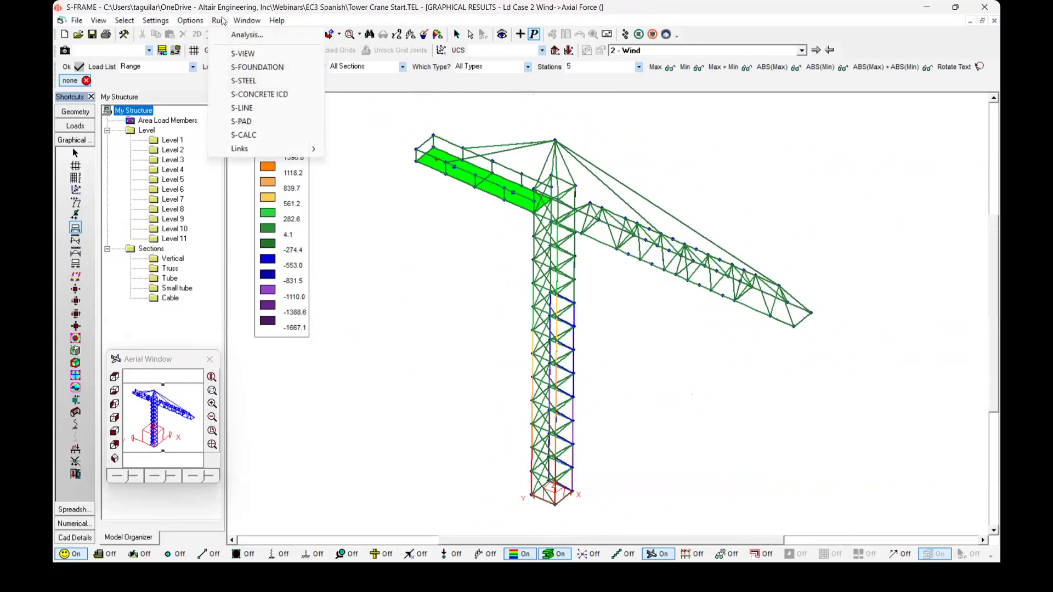
left_click(297, 85)
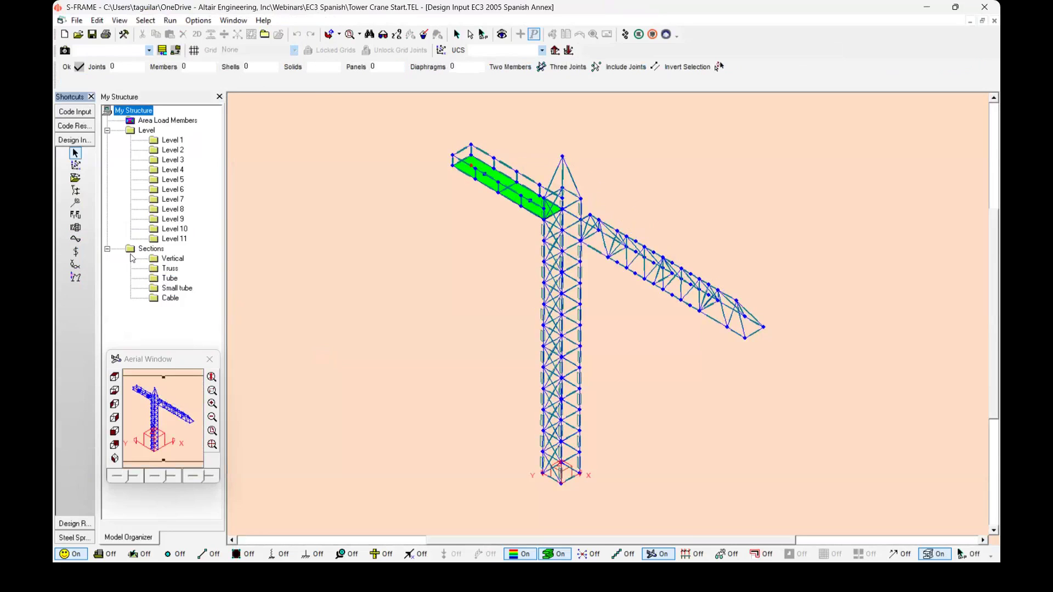
left_click(75, 112)
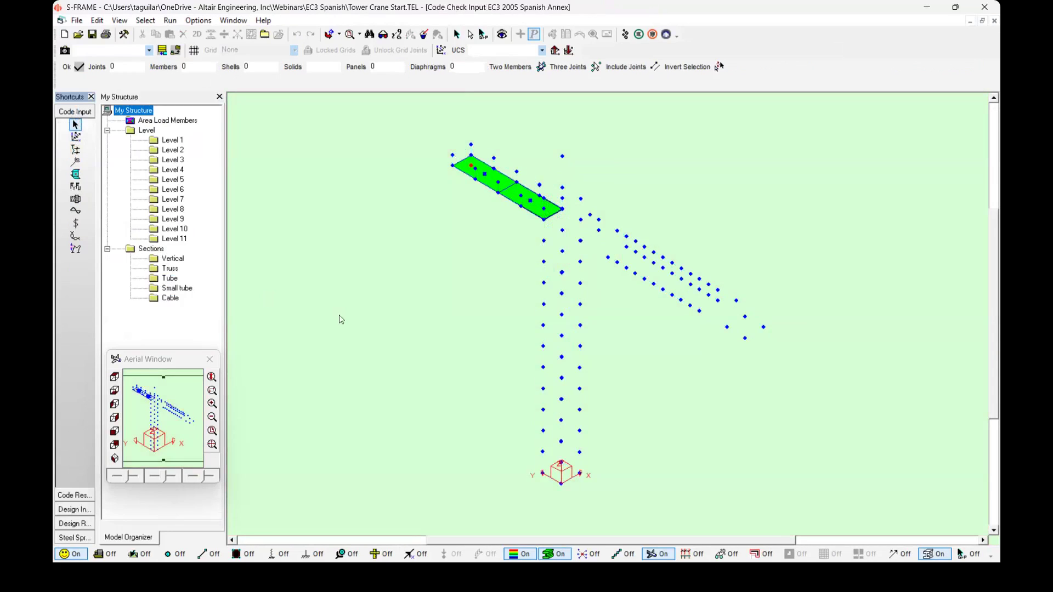
Display the whole structure, isolate the Vertical and Truss section groups one by one, and show the full crane again.
double_click(151, 113)
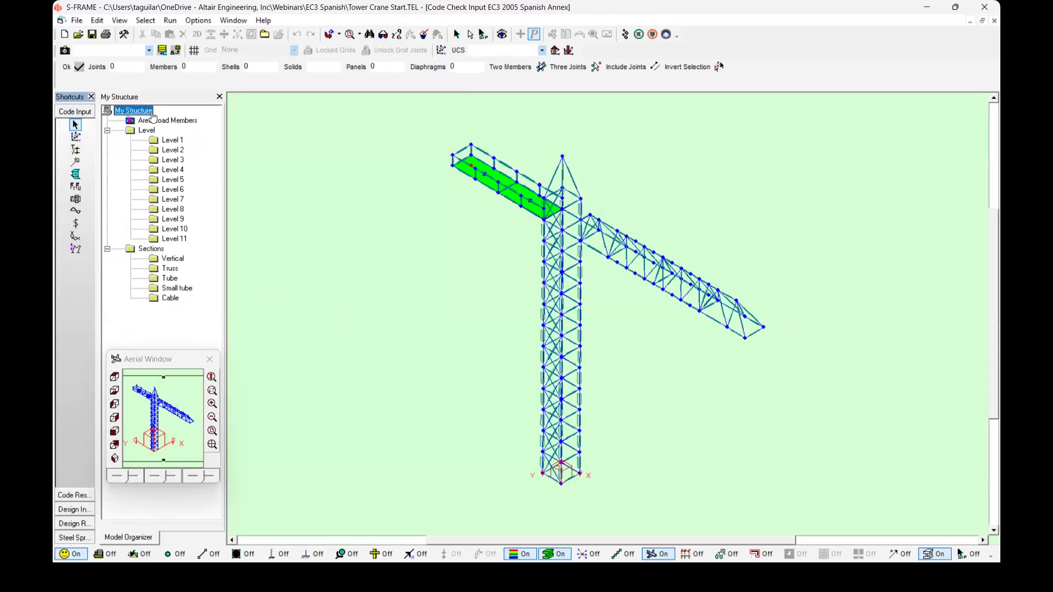
double_click(173, 258)
left_click(167, 267)
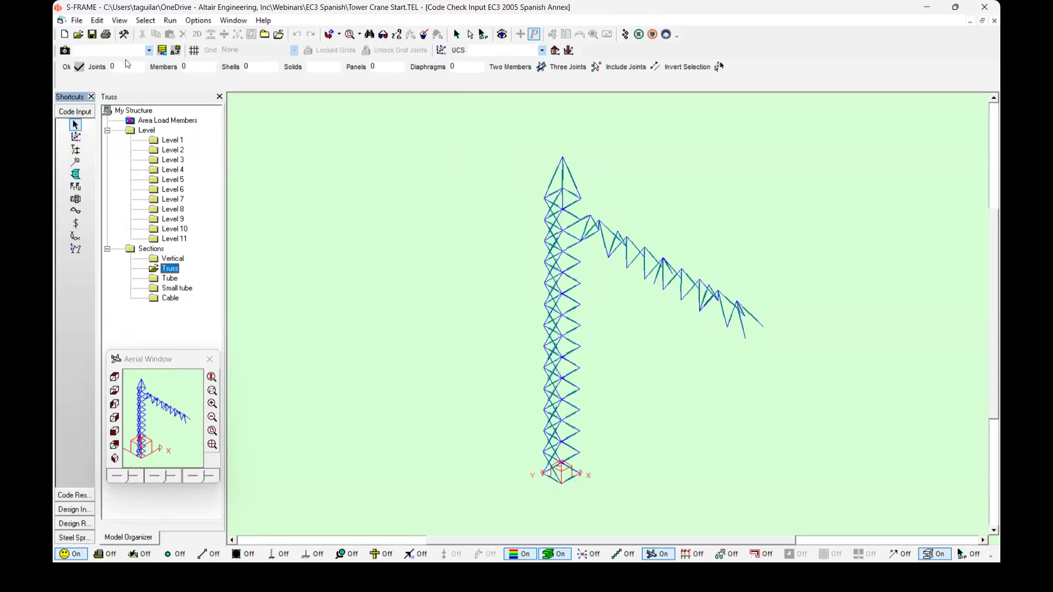
left_click(139, 112)
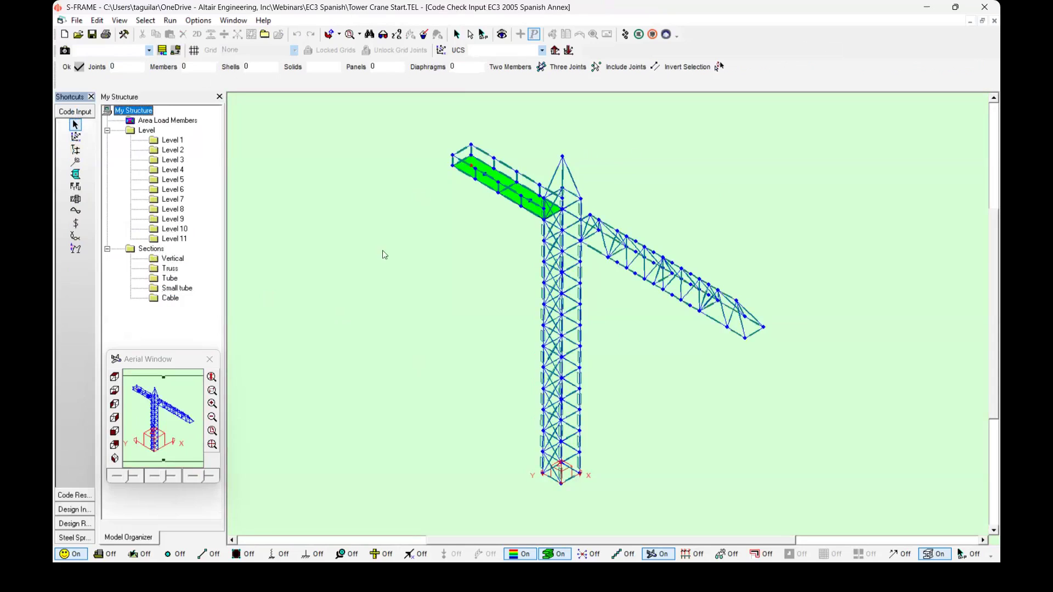
Open the design code settings and look through the available steel databases, keeping European.
left_click(198, 21)
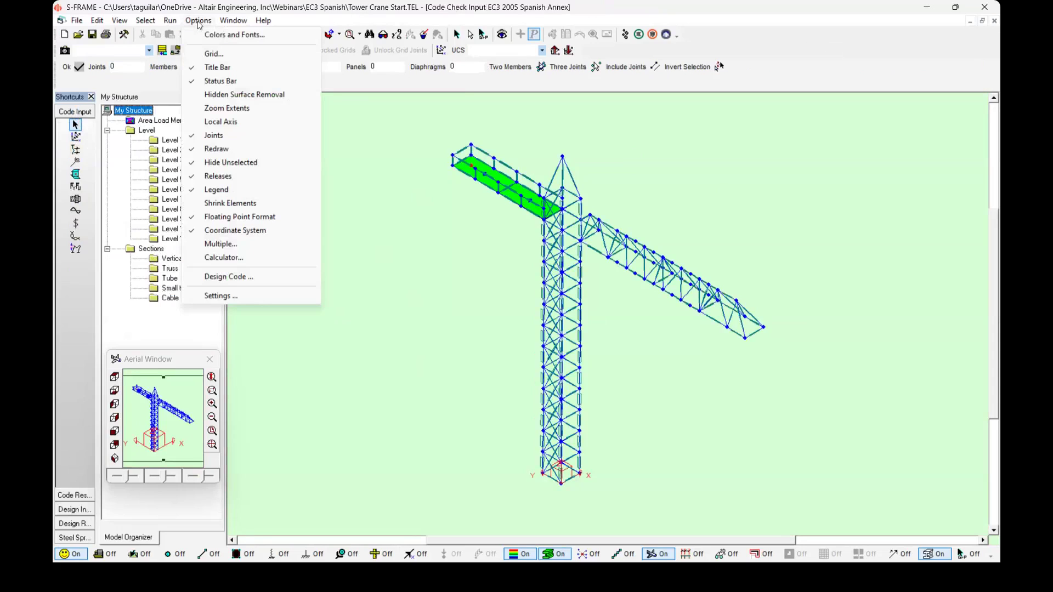
left_click(234, 277)
left_click_drag(510, 222, 383, 211)
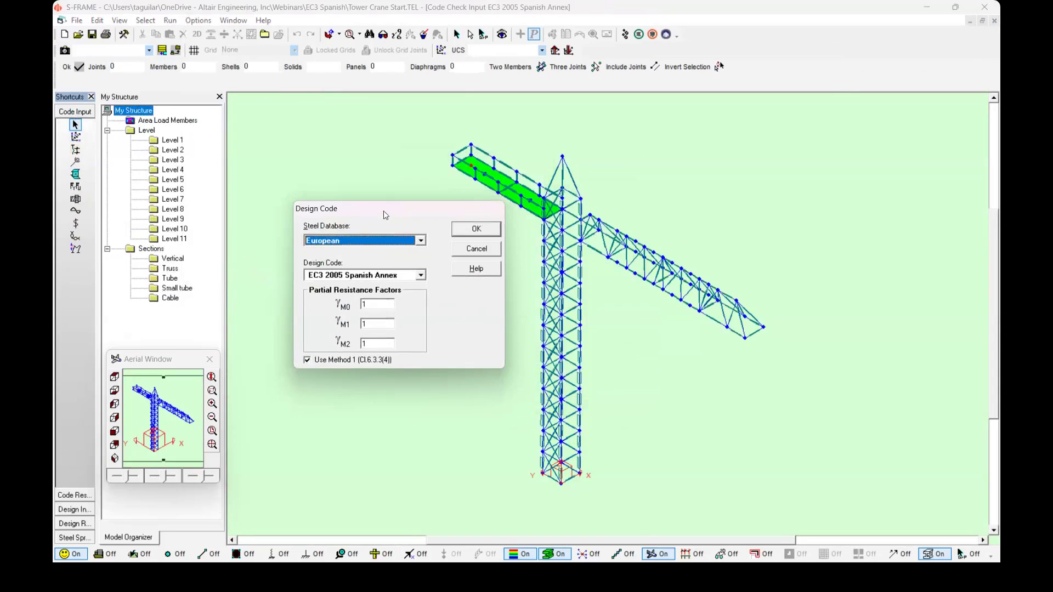
left_click(409, 240)
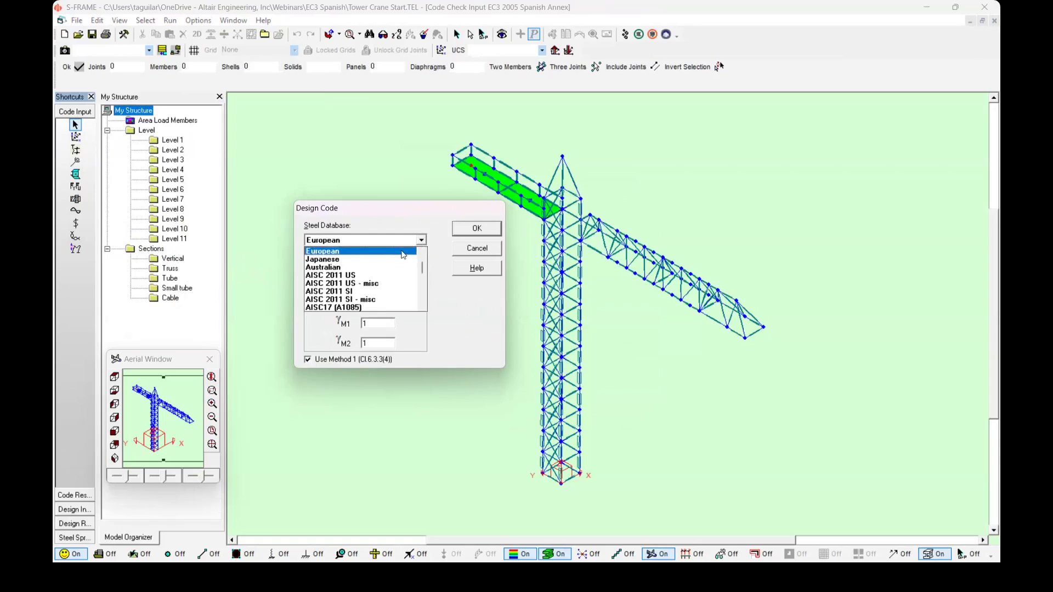
scroll(402, 272, "down", 3)
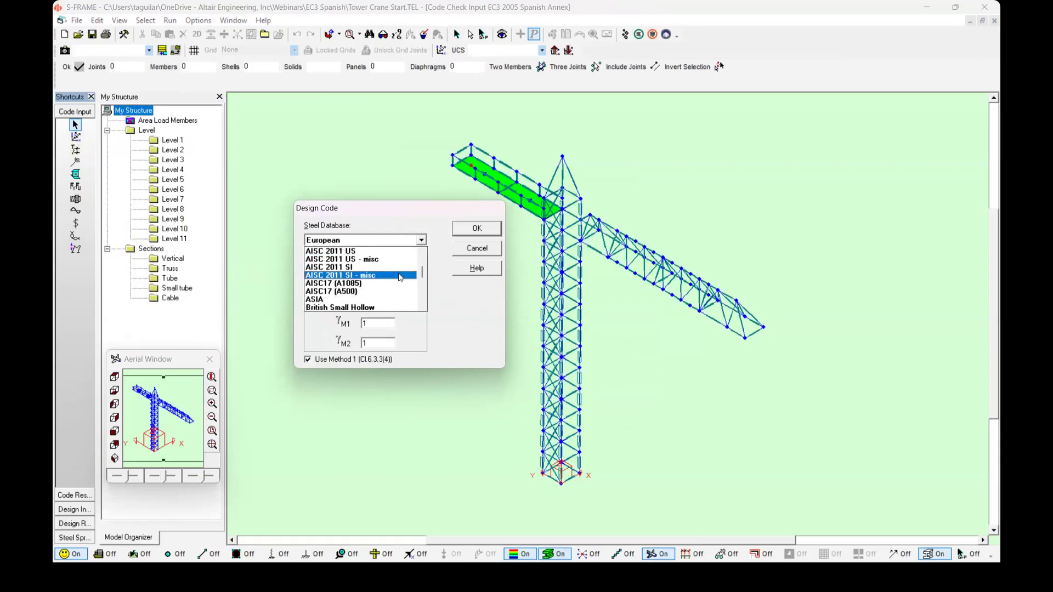
scroll(400, 277, "down", 5)
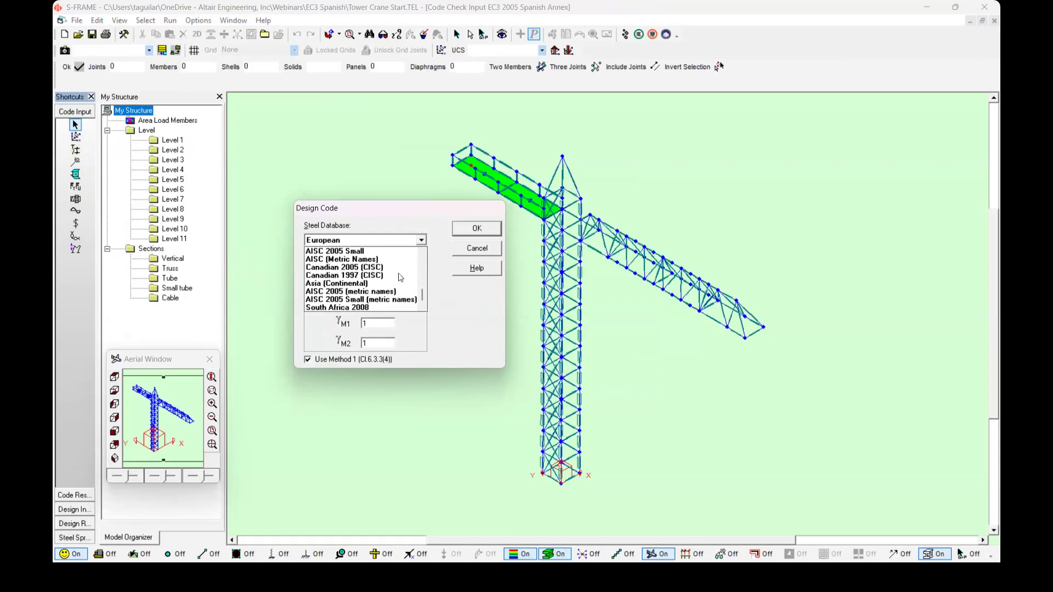
scroll(399, 277, "up", 6)
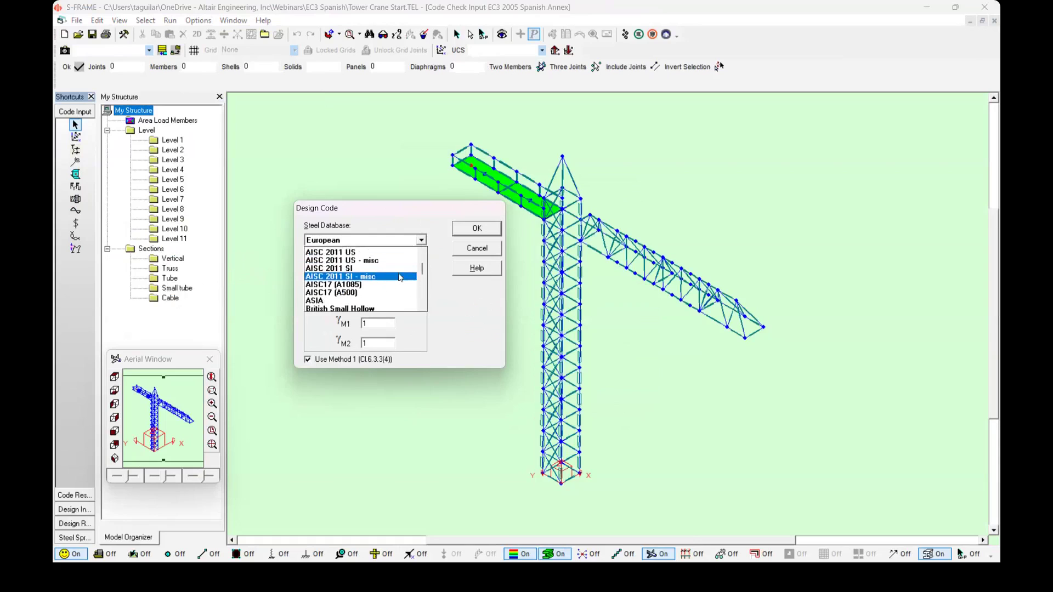
scroll(400, 277, "up", 4)
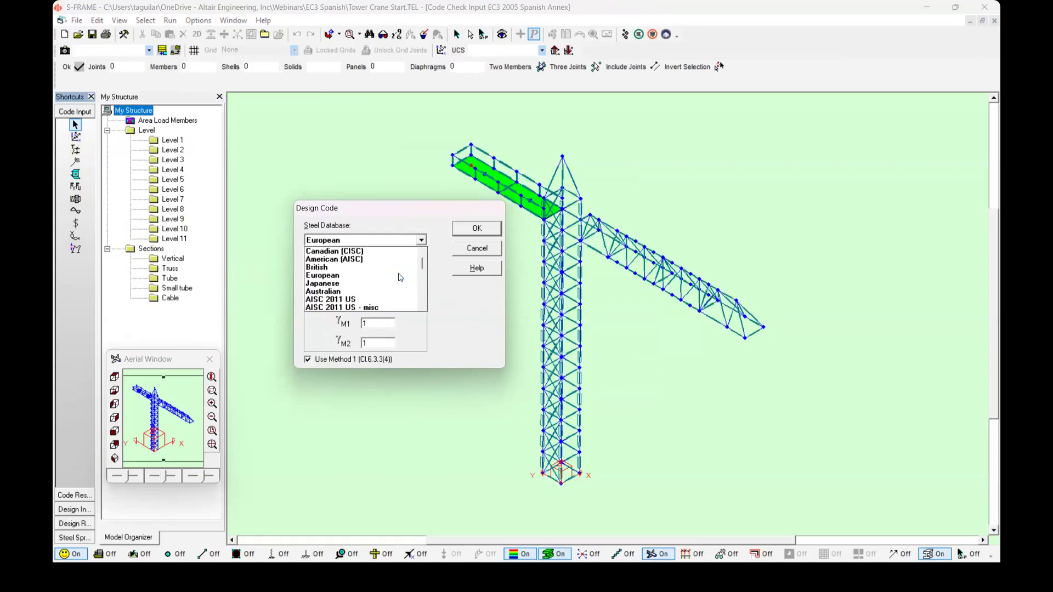
left_click(403, 215)
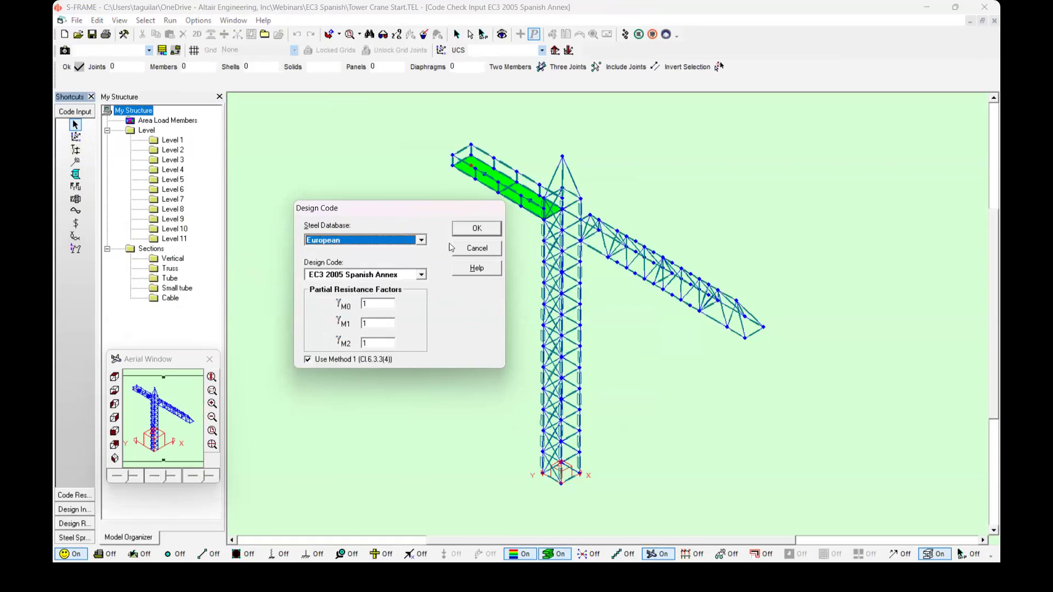
Review the design code choices and partial resistance factors, keep EC3 2005 Spanish Annex, and accept the settings.
left_click(422, 275)
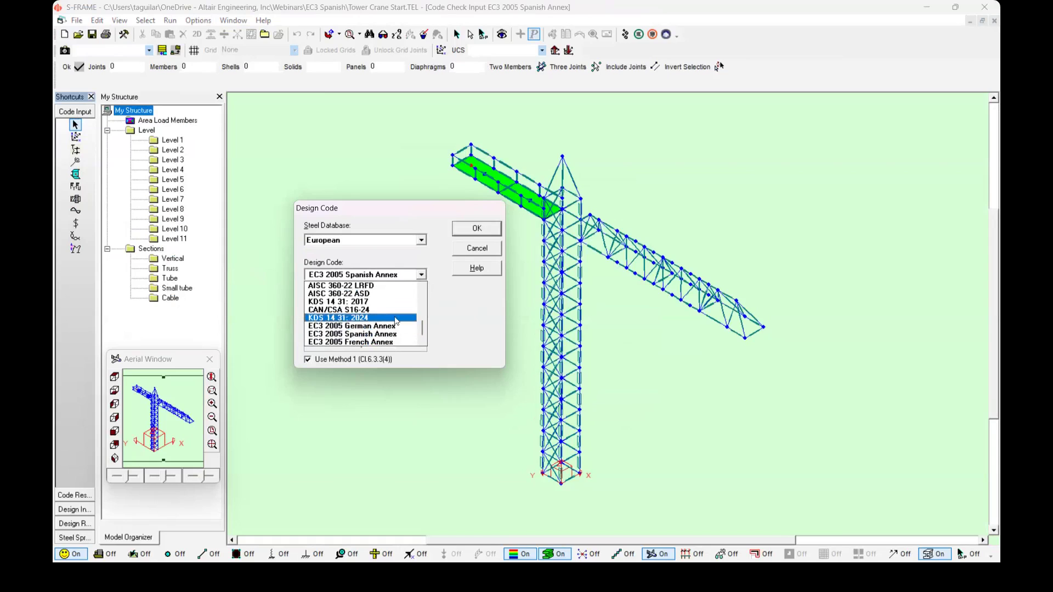
left_click(414, 276)
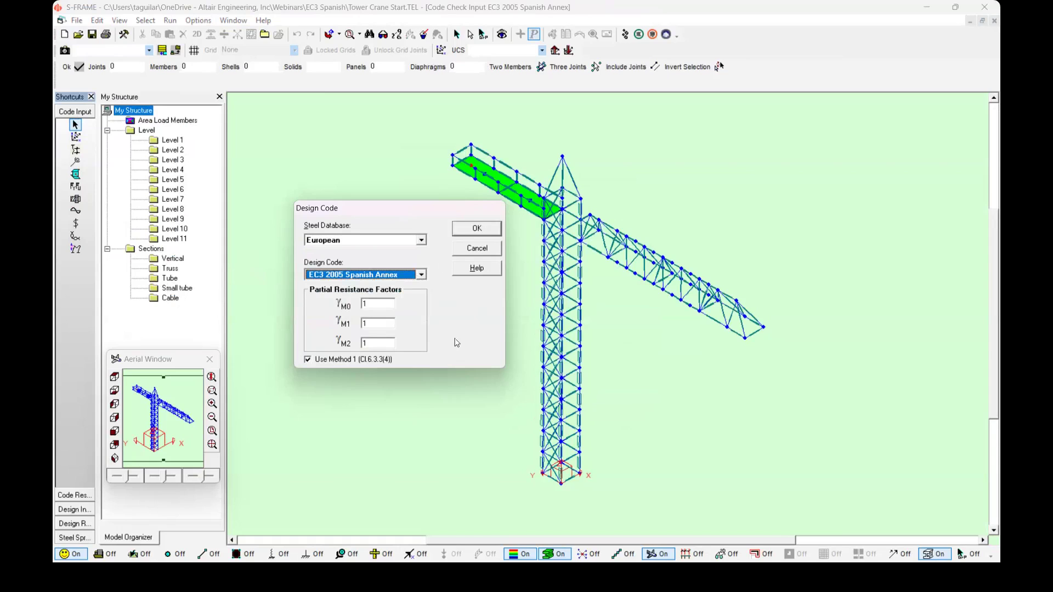
double_click(387, 301)
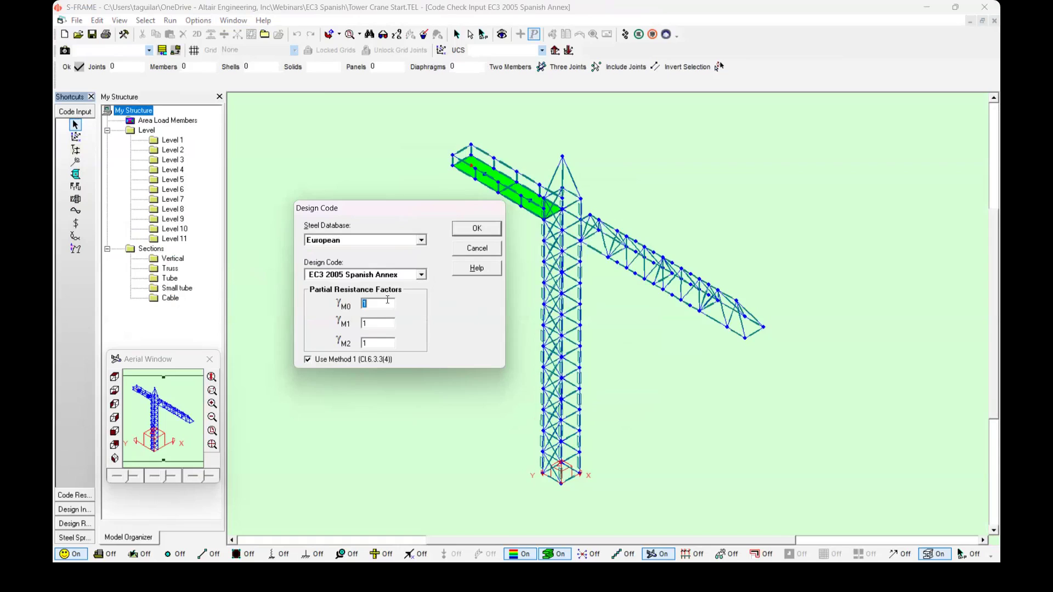
left_click(484, 229)
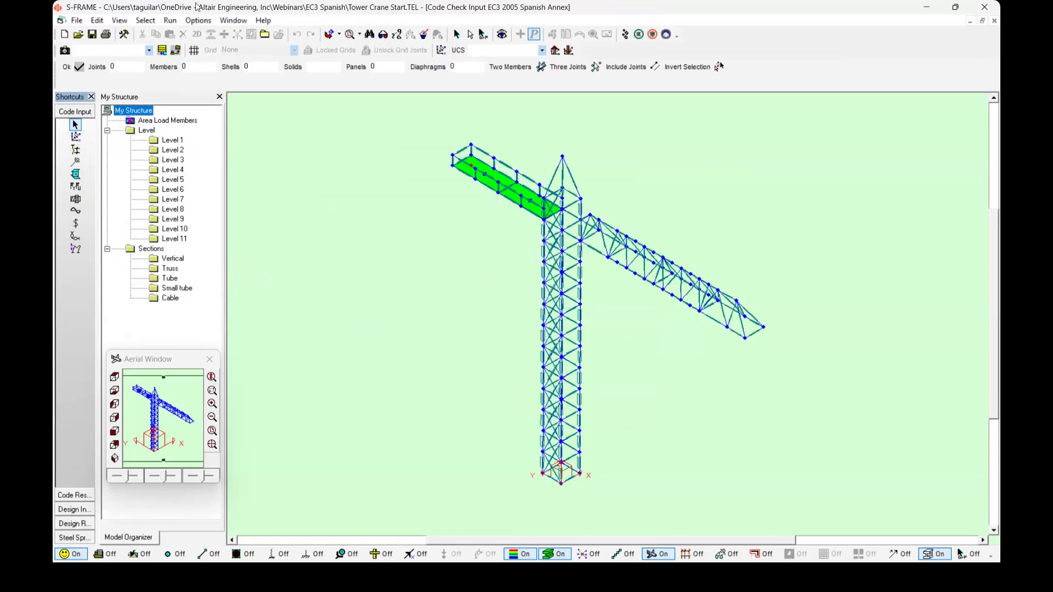
Run the code check for the Self weight and Wind load cases and inspect the code utilization across the whole crane.
left_click(171, 21)
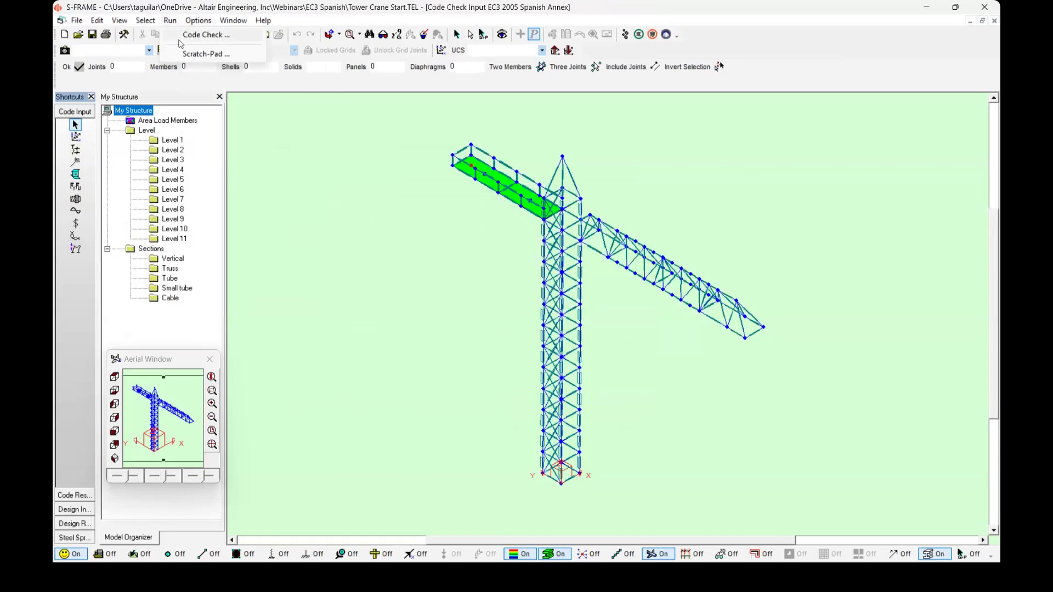
left_click(206, 35)
left_click_drag(457, 237, 480, 315)
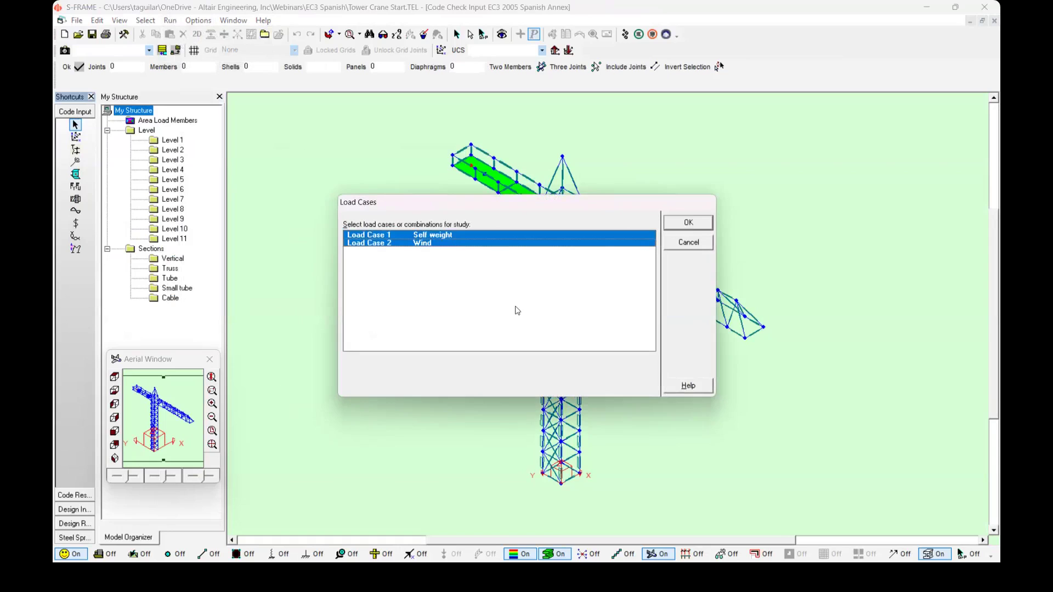
left_click(685, 223)
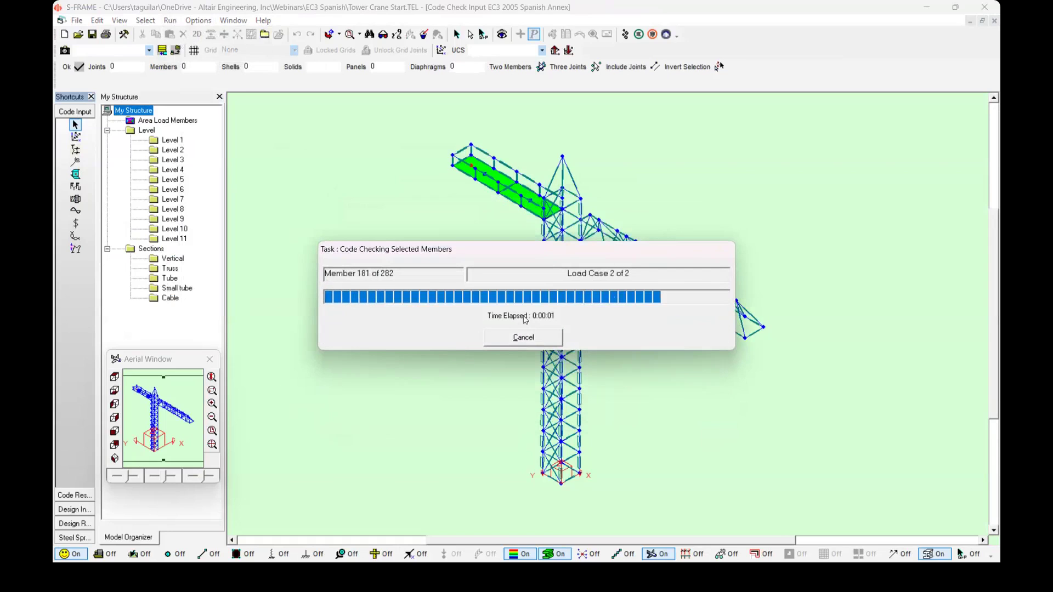
scroll(556, 350, "up", 1)
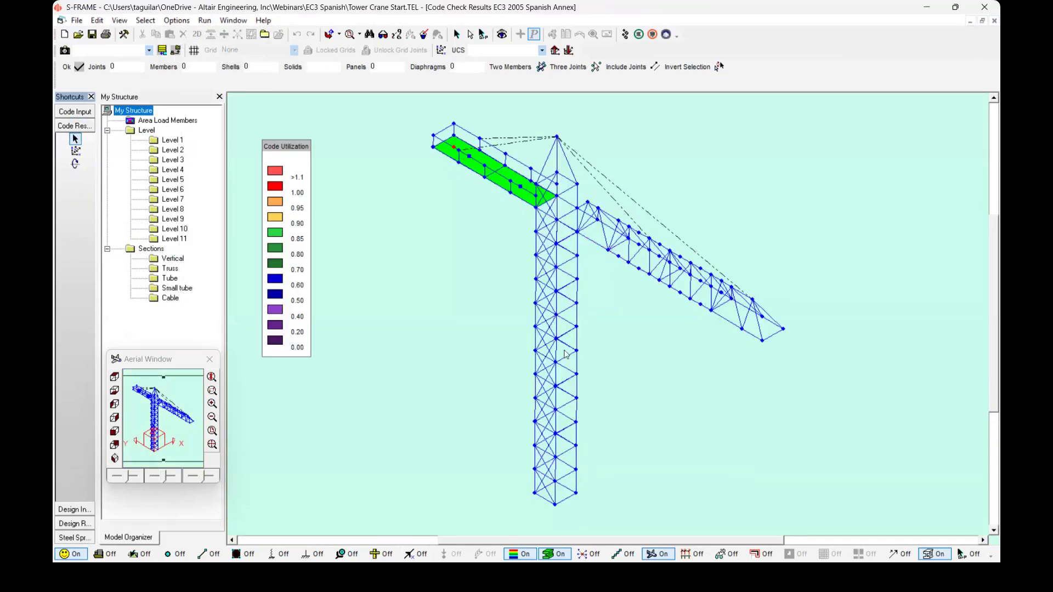
middle_click_drag(612, 357, 646, 349)
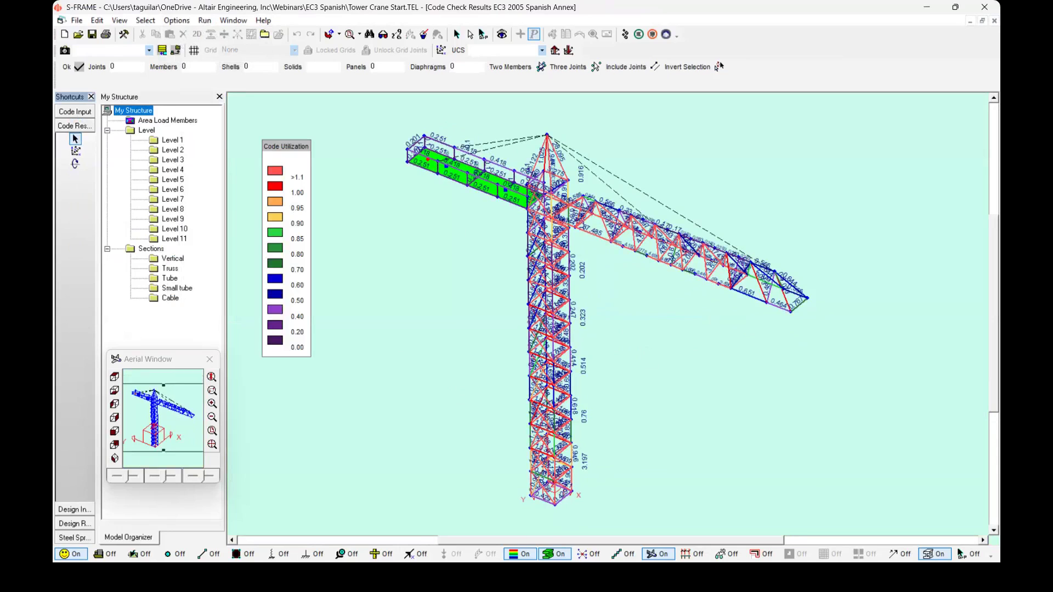
scroll(446, 377, "up", 1)
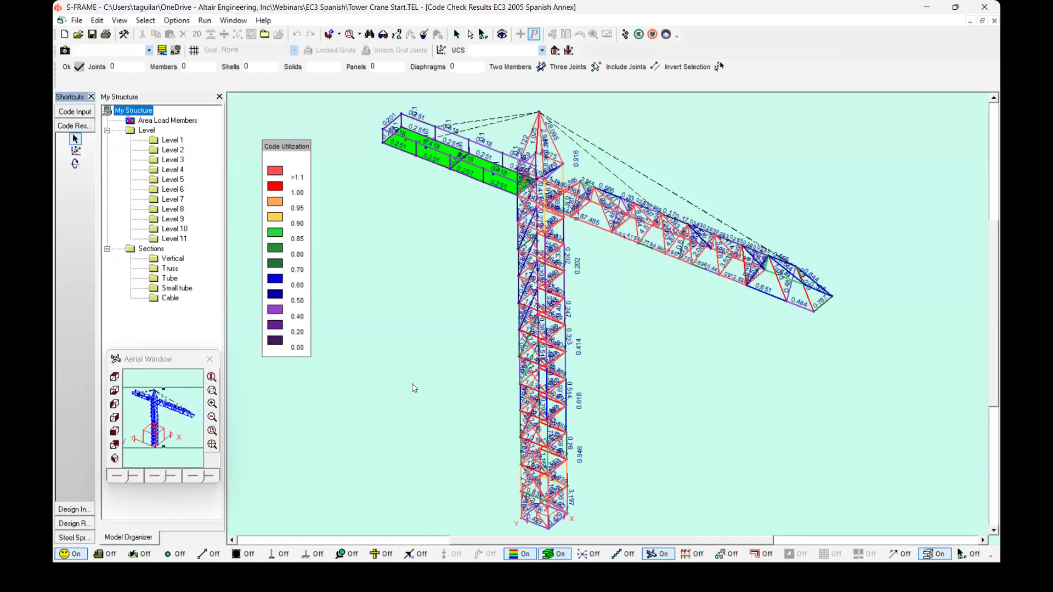
middle_click_drag(433, 379, 410, 371)
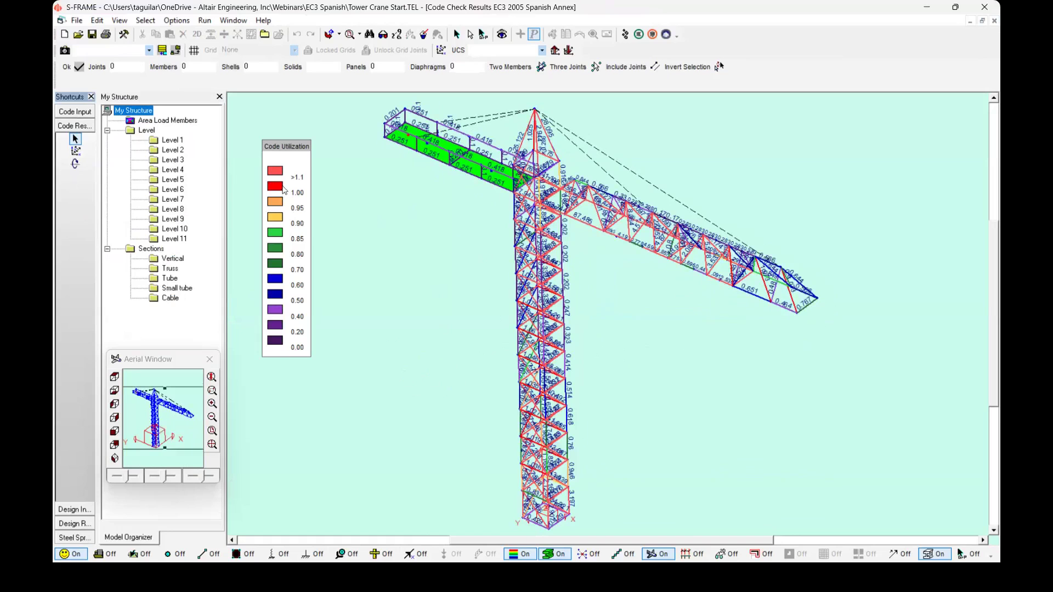
Isolate the Level 1 members and examine their individual code utilization ratios up close.
left_click(174, 141)
scroll(509, 500, "up", 1)
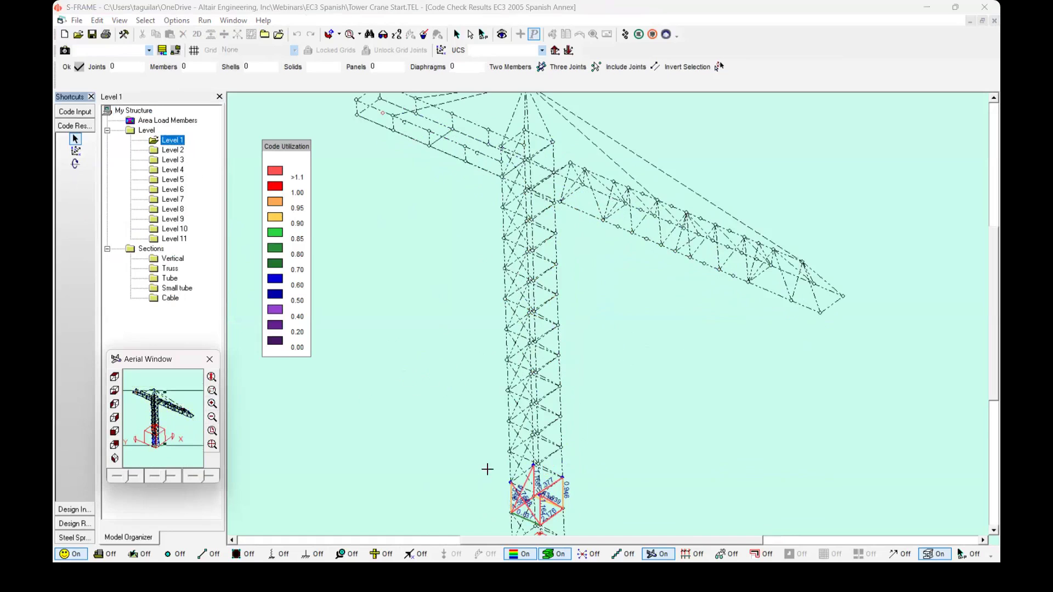
left_click_drag(486, 450, 593, 542)
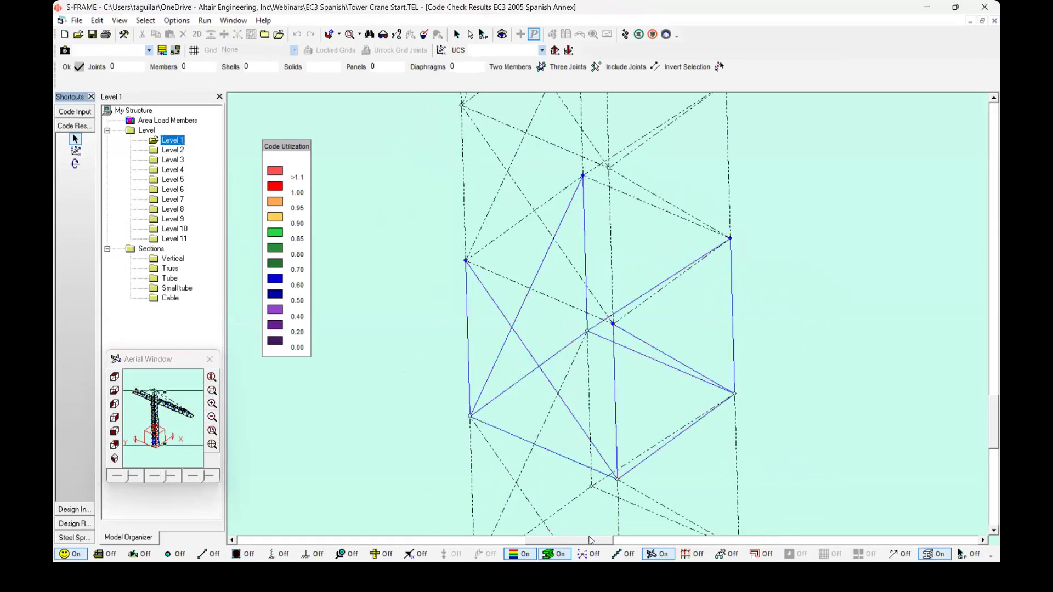
middle_click_drag(690, 459, 440, 445)
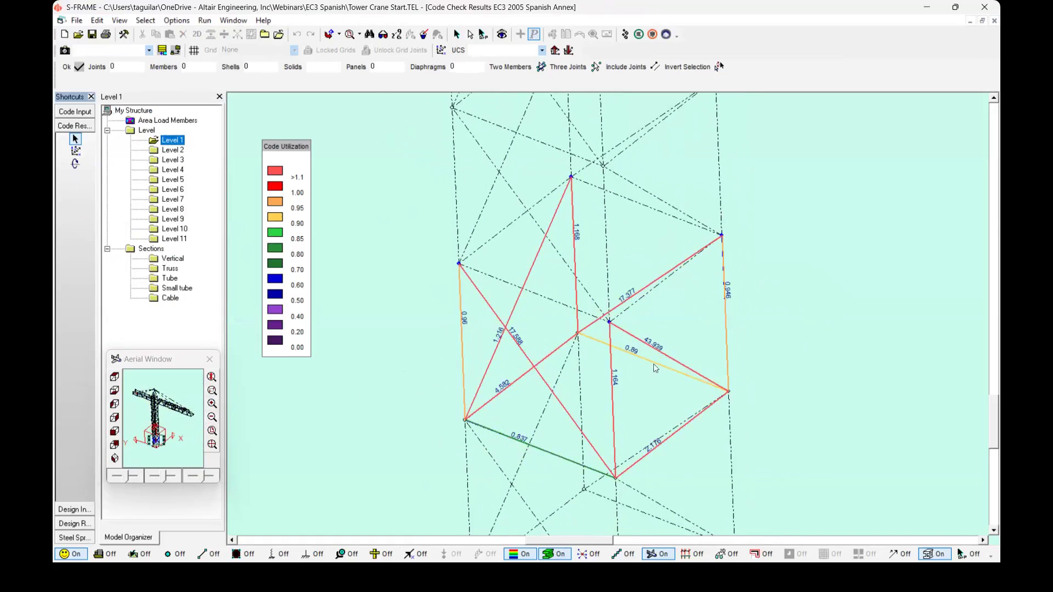
middle_click_drag(566, 401, 581, 384)
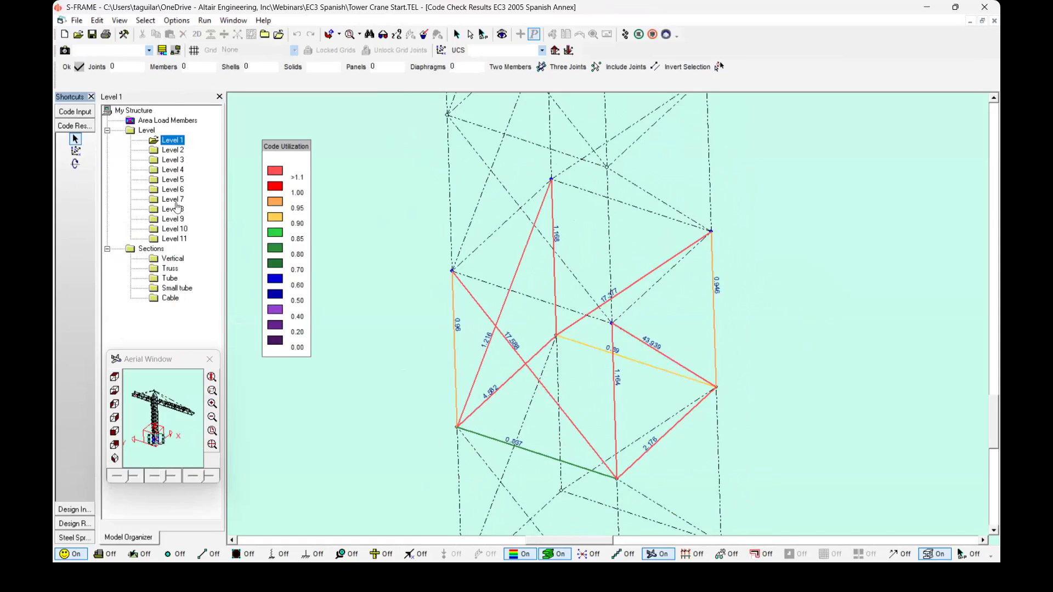
Isolate the Level 2 members and examine their code utilization ratios up close and within the tower.
left_click(183, 154)
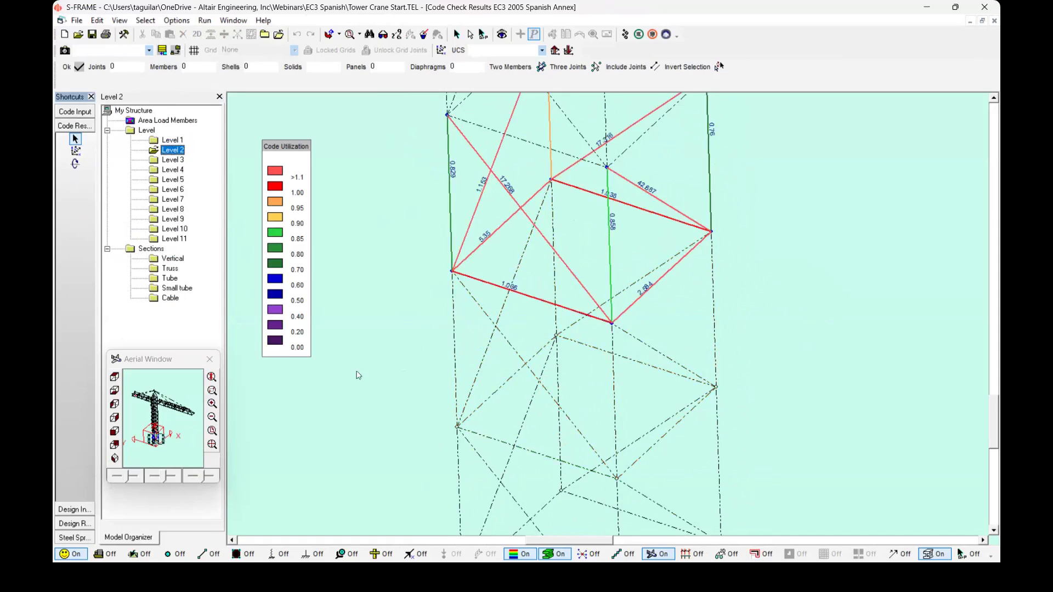
left_click_drag(154, 436, 154, 436)
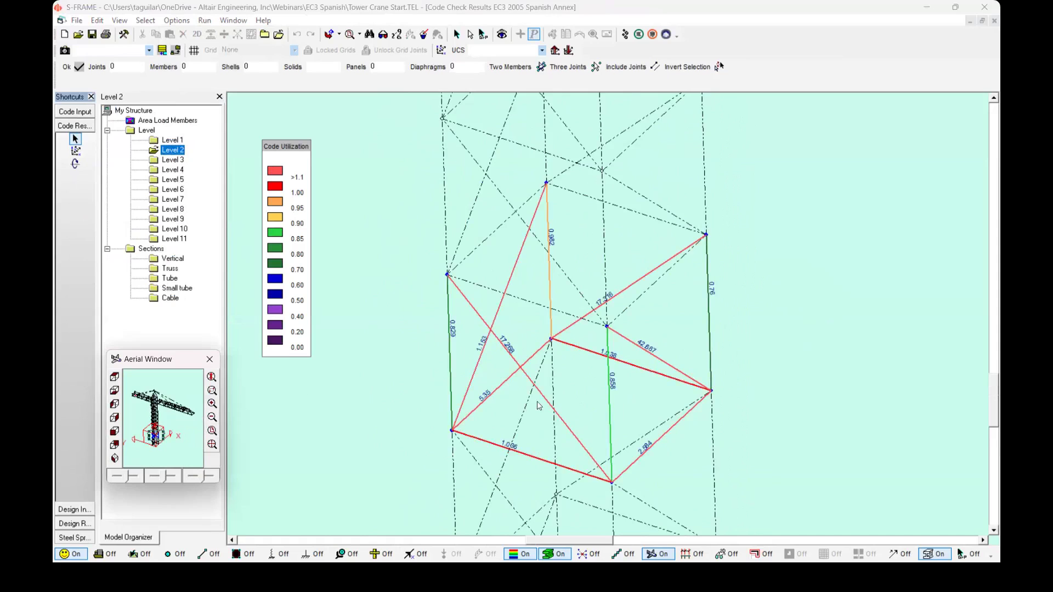
scroll(539, 406, "down", 5)
scroll(539, 406, "down", 1)
left_click_drag(158, 446, 165, 433)
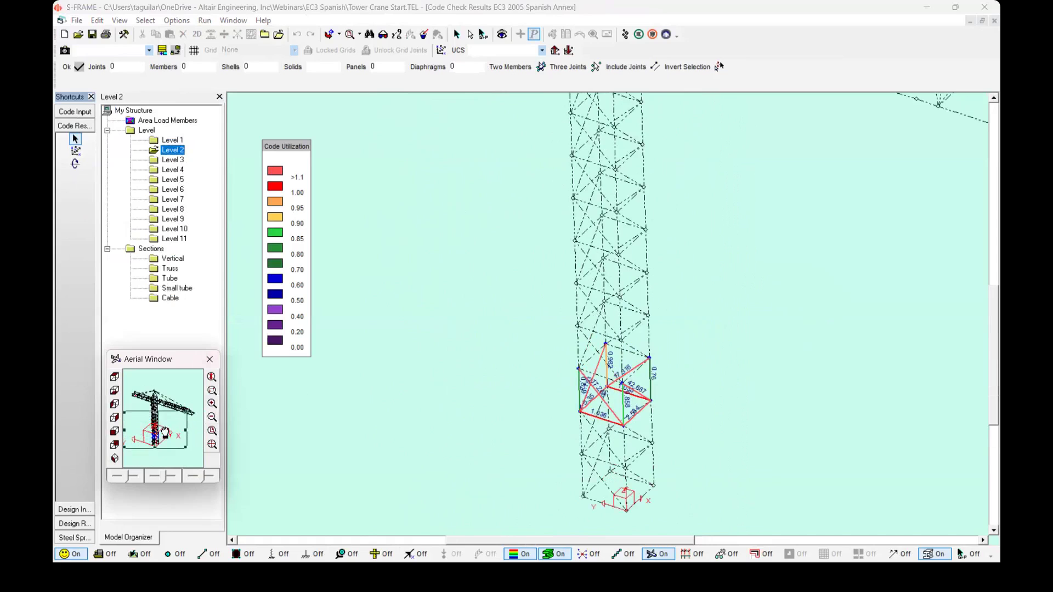
Isolate the Vertical and Truss section groups in turn and examine the code utilization ratios of their members.
left_click(173, 258)
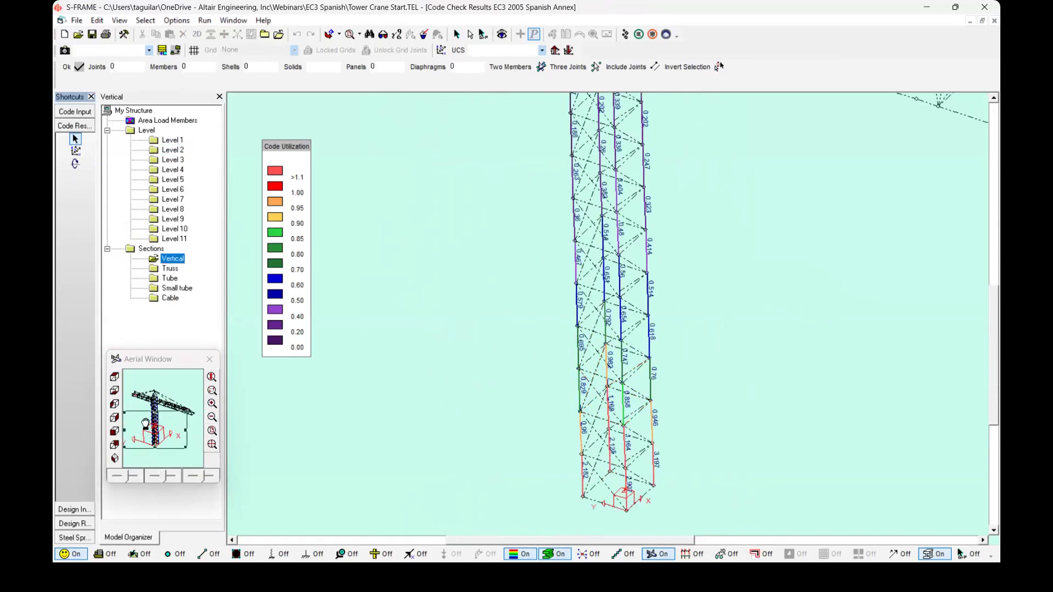
mouse_move(151, 429)
left_mouse_down()
mouse_move(148, 409)
mouse_move(149, 428)
left_mouse_up()
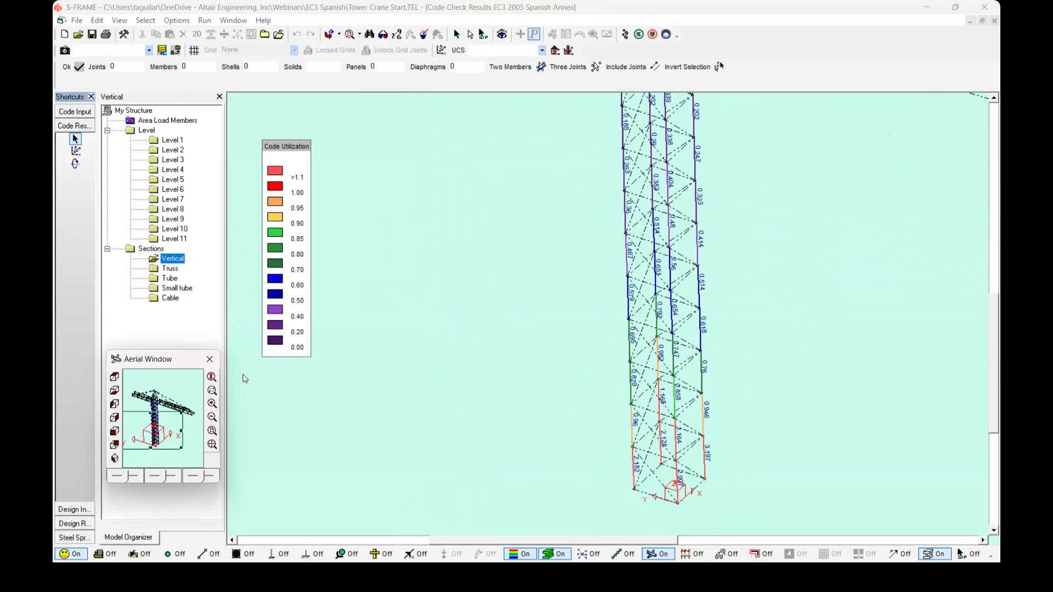
left_click(169, 270)
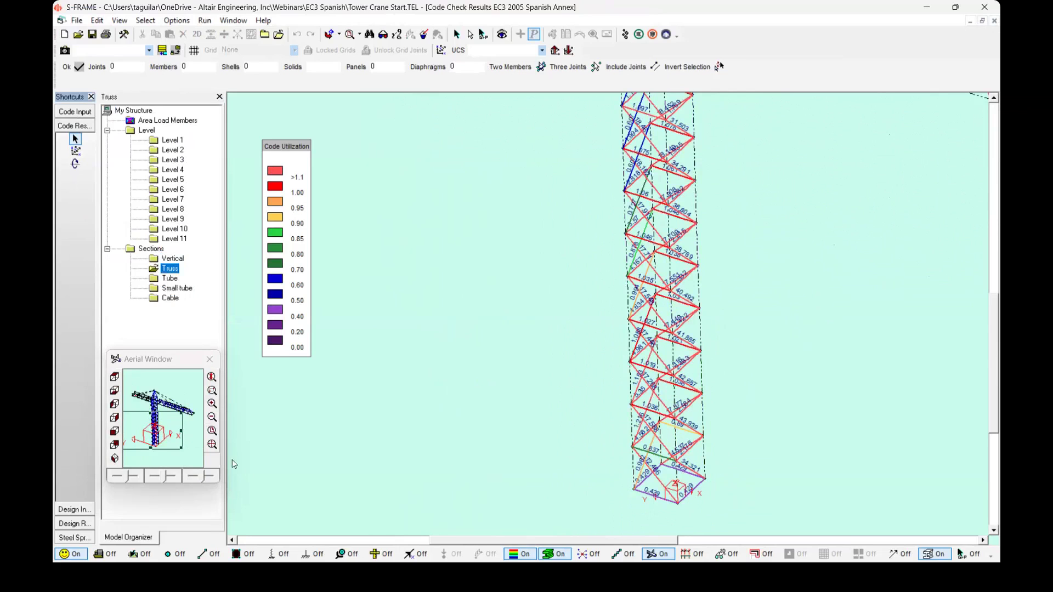
scroll(617, 365, "down", 2)
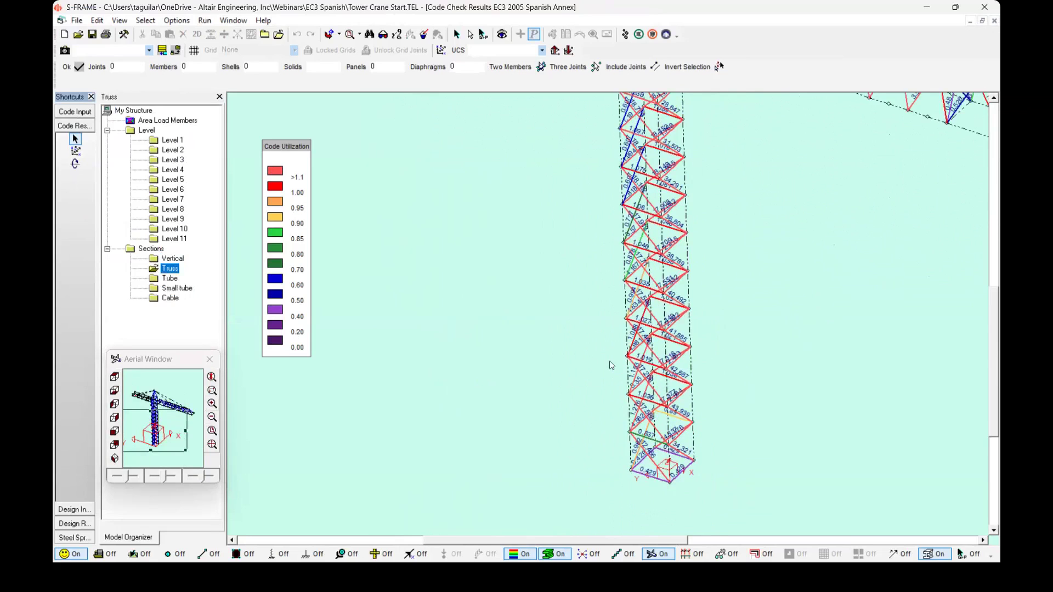
left_click_drag(163, 430, 168, 422)
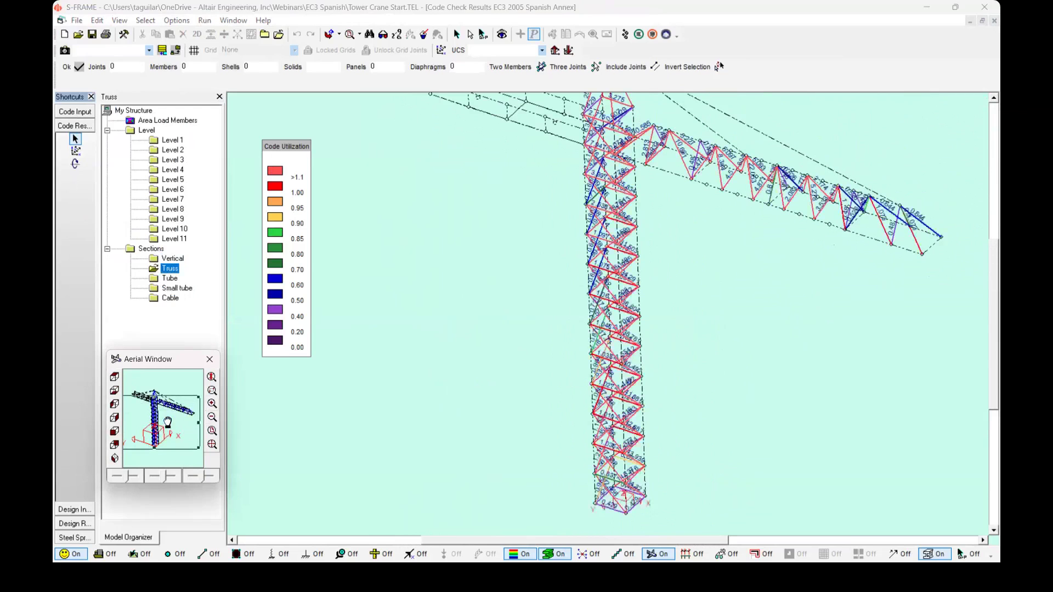
scroll(650, 423, "down", 1)
scroll(571, 381, "down", 1)
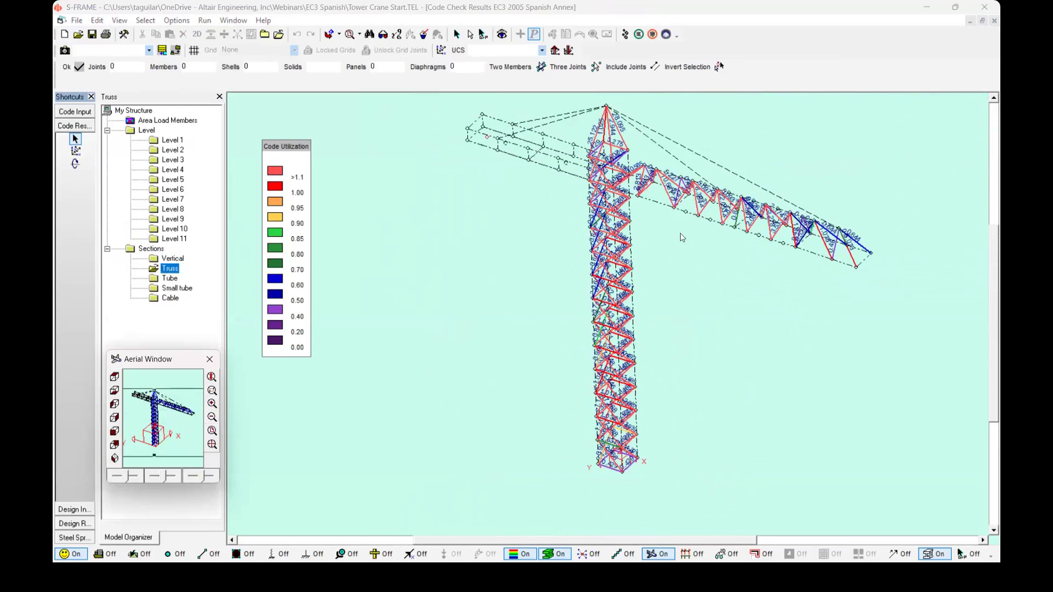
scroll(519, 362, "up", 5)
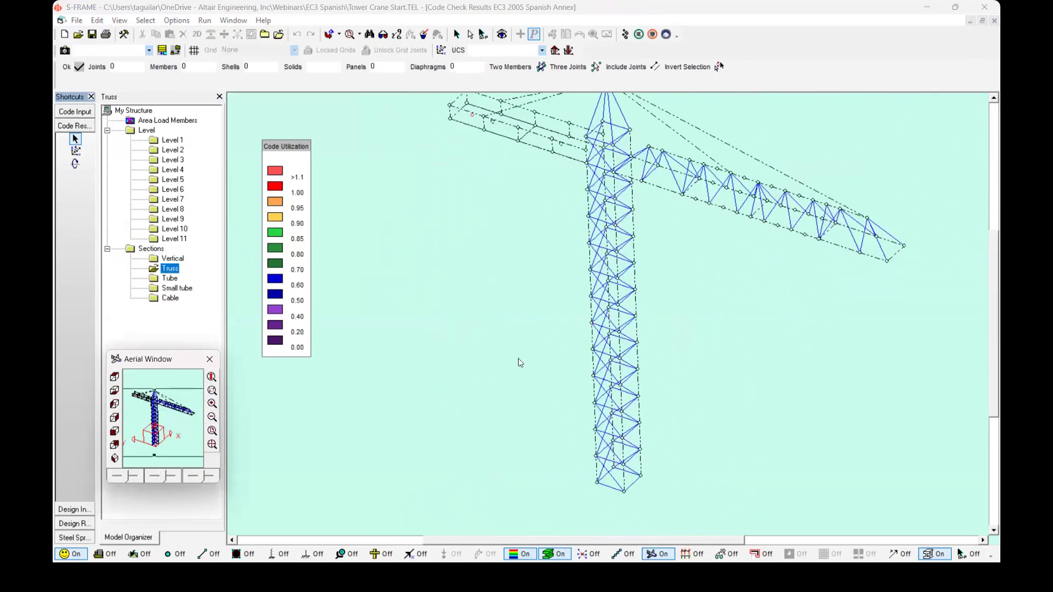
scroll(540, 337, "up", 3)
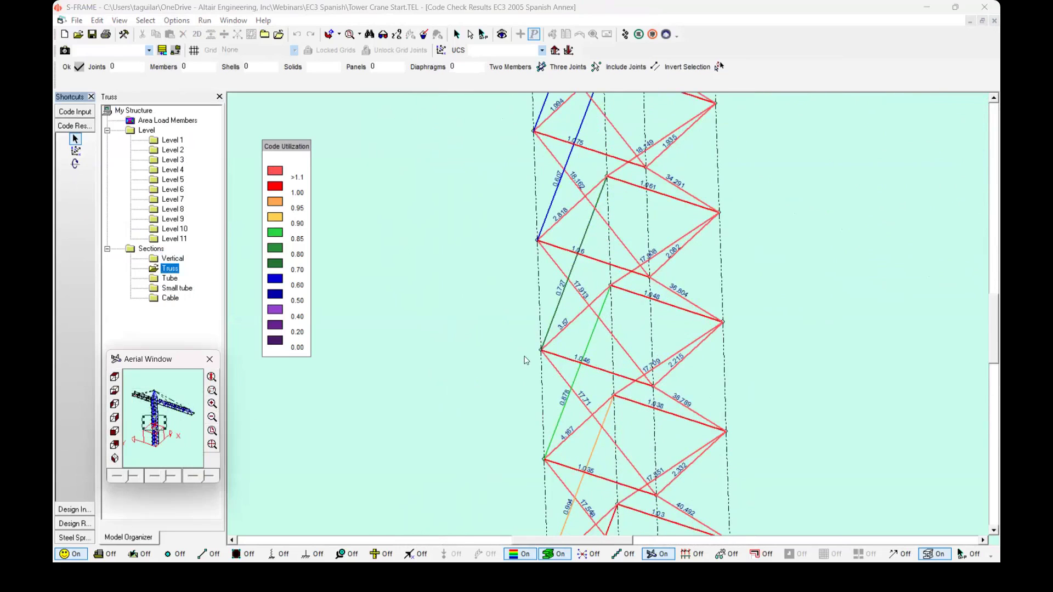
middle_click_drag(474, 348, 593, 324)
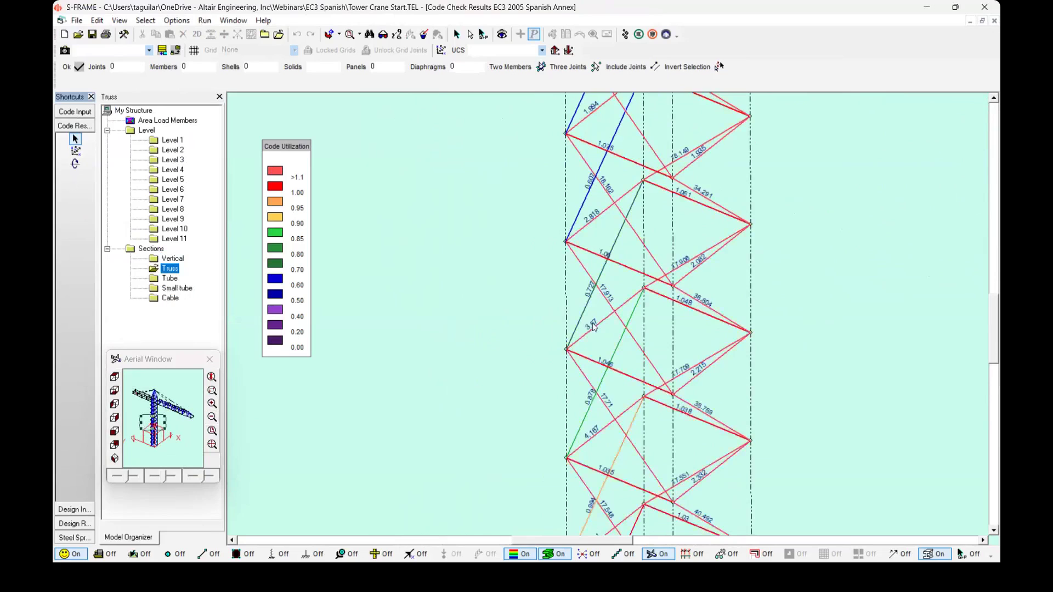
Open the code details report for the tower diagonal with the 17.913 utilization ratio and enlarge it to 200%.
right_click(633, 341)
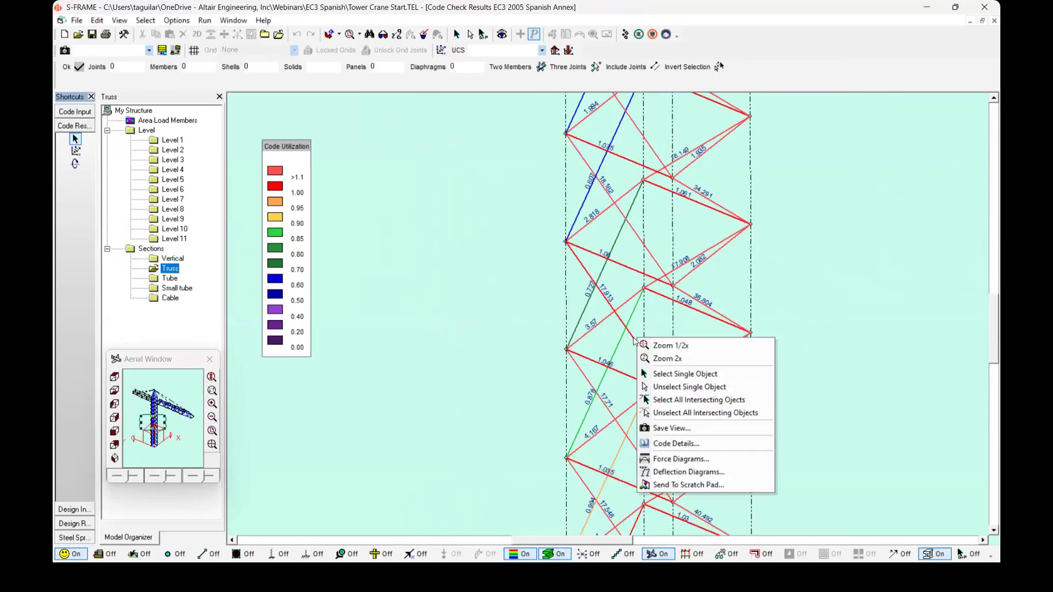
left_click(691, 445)
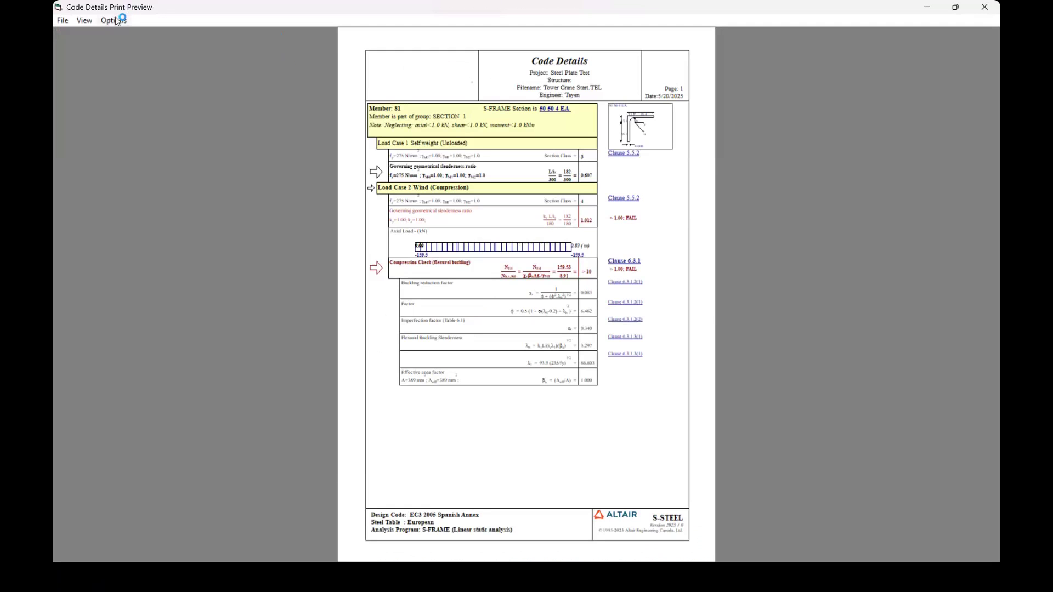
left_click(84, 20)
mouse_move(109, 49)
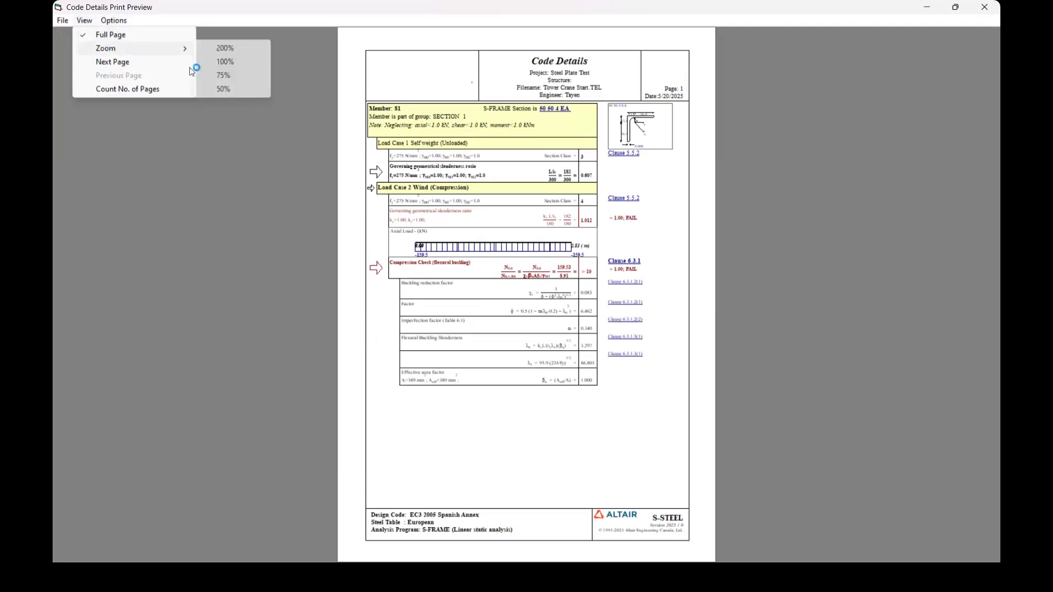
left_click(254, 50)
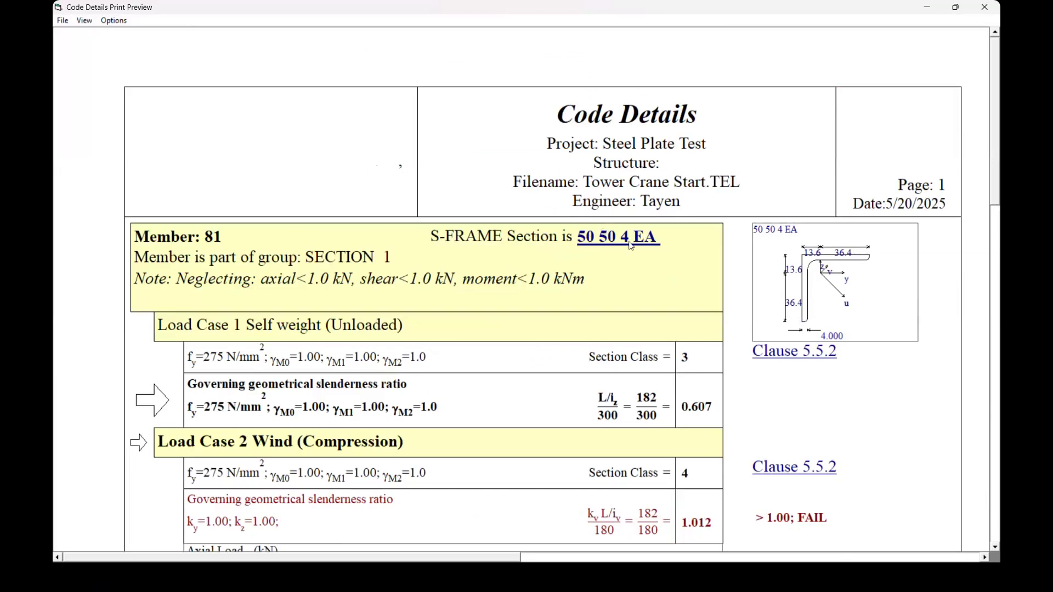
Read through the diagonal's slenderness and flexural buckling compression checks down to the effective area factor, and close the report.
left_click(996, 549)
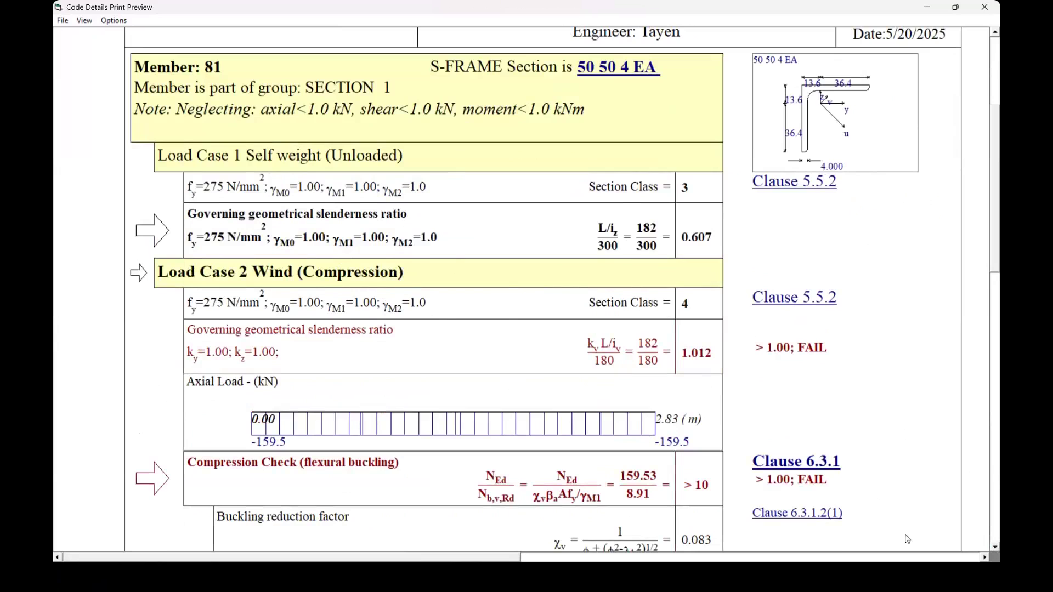
left_click(995, 547)
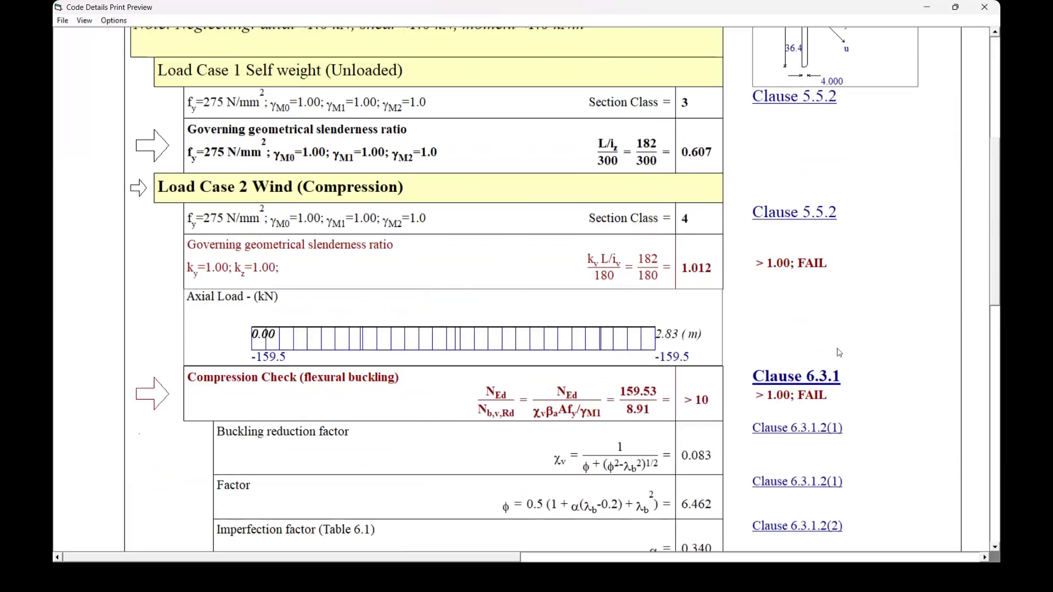
left_click(996, 549)
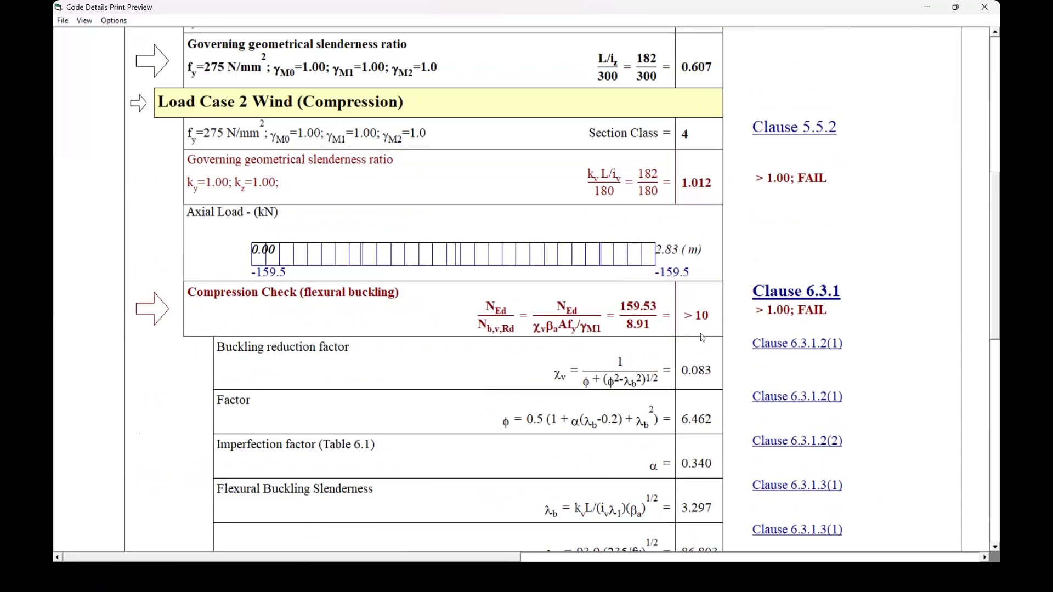
scroll(995, 549, "down", 3)
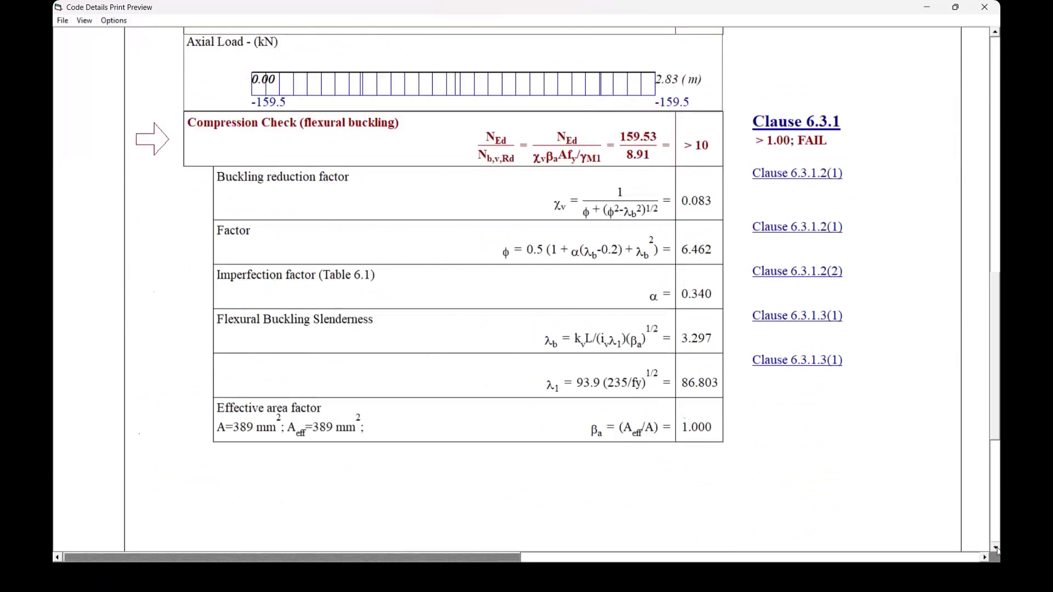
left_click(996, 39)
left_click(996, 32)
left_click(996, 32)
left_click(985, 8)
Open the code details of the tower diagonal with the 0.878 ratio, review its tensile resistance check at 200%, and close the report.
scroll(754, 424, "down", 5)
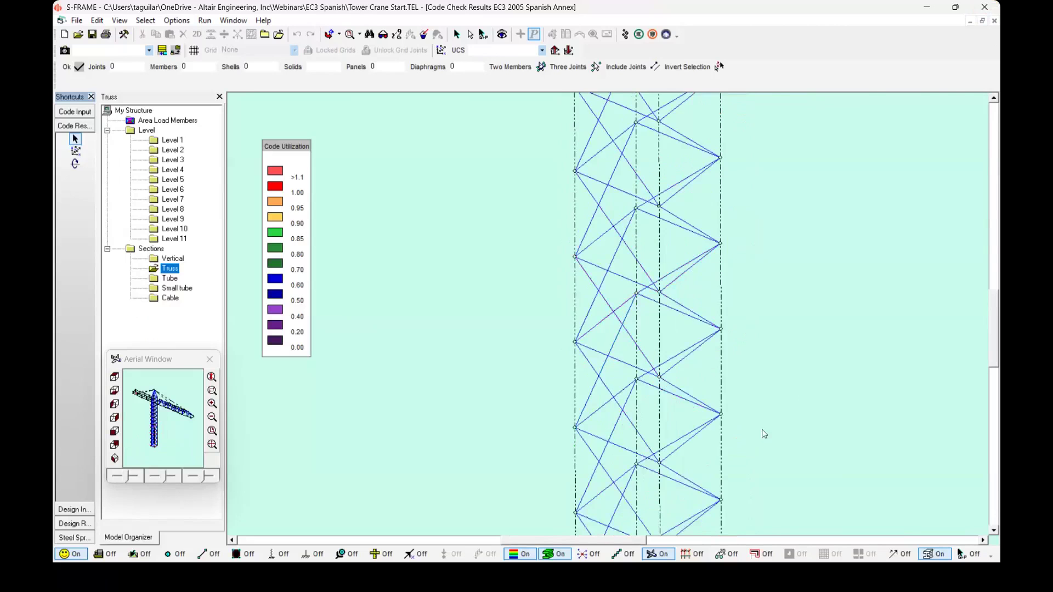
scroll(764, 434, "down", 1)
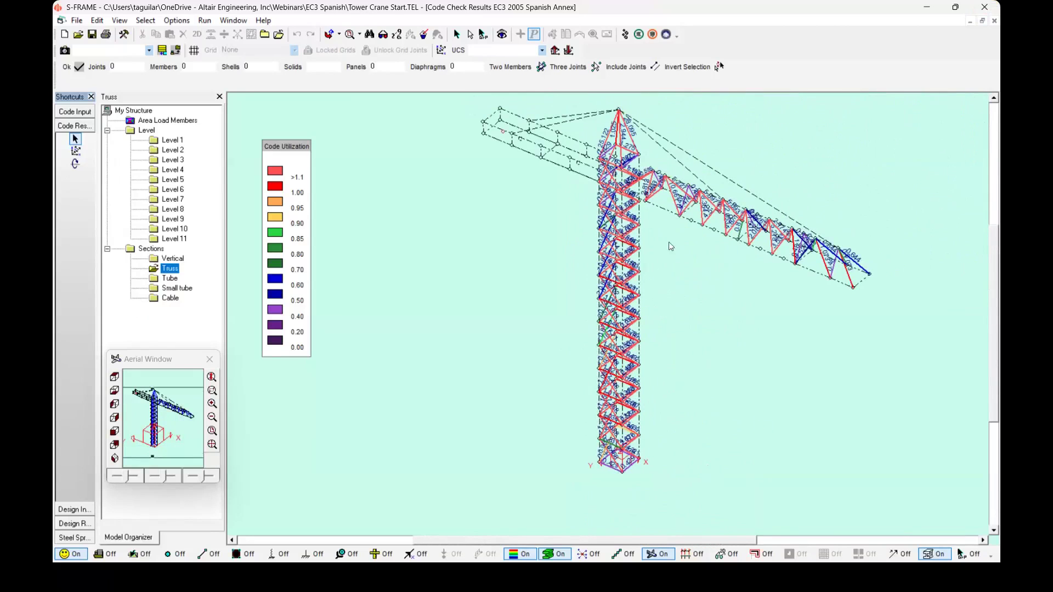
scroll(601, 449, "up", 5)
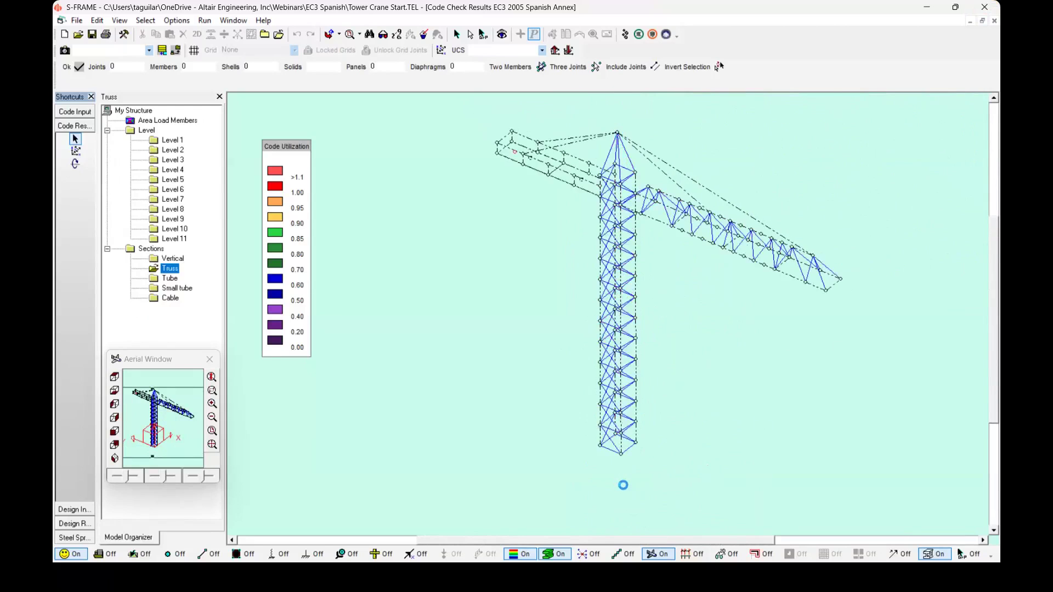
scroll(614, 340, "up", 2)
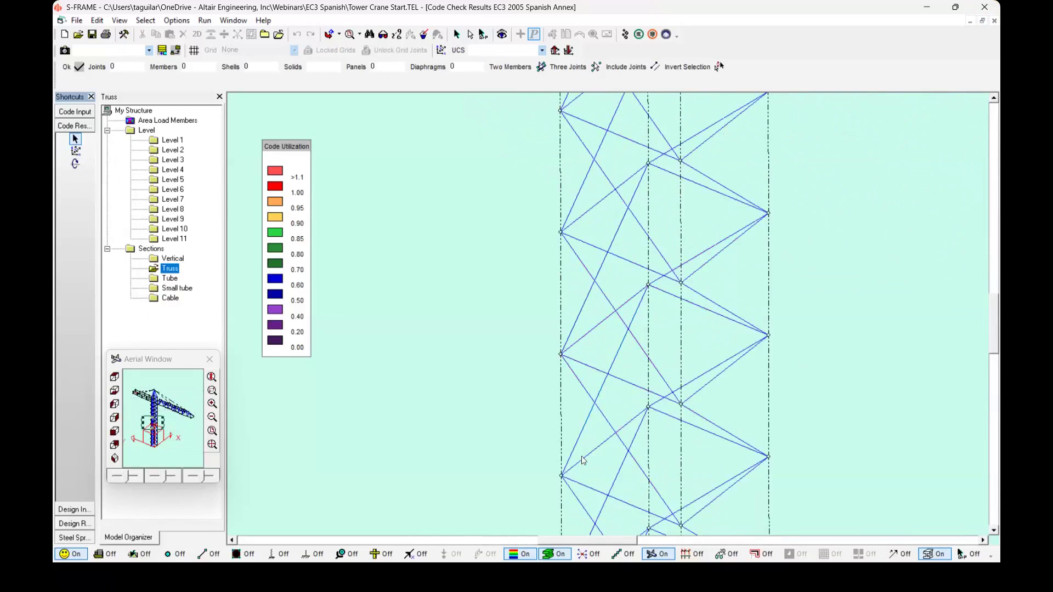
right_click(622, 360)
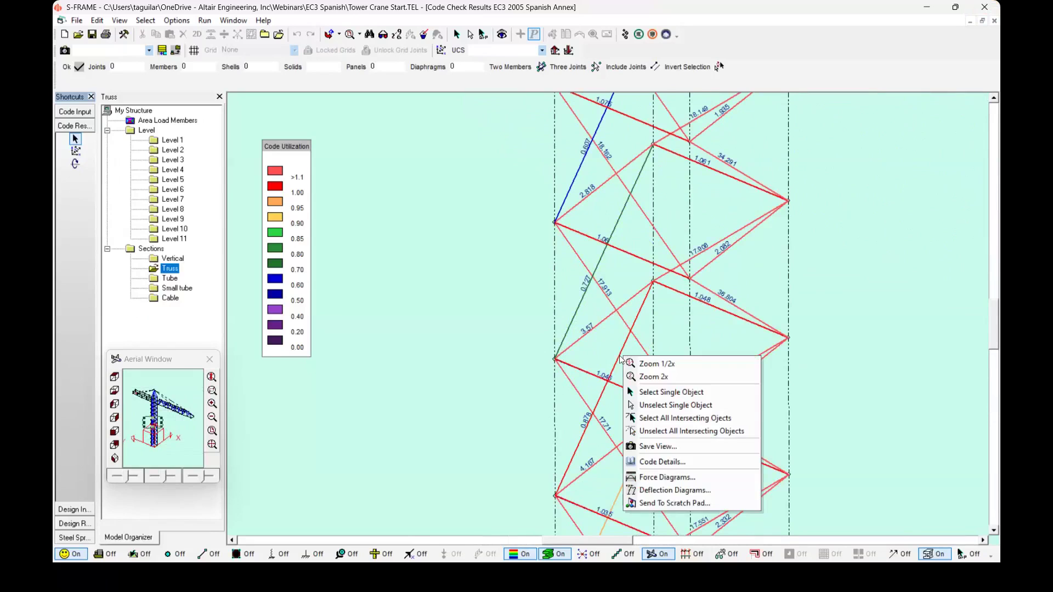
left_click(647, 461)
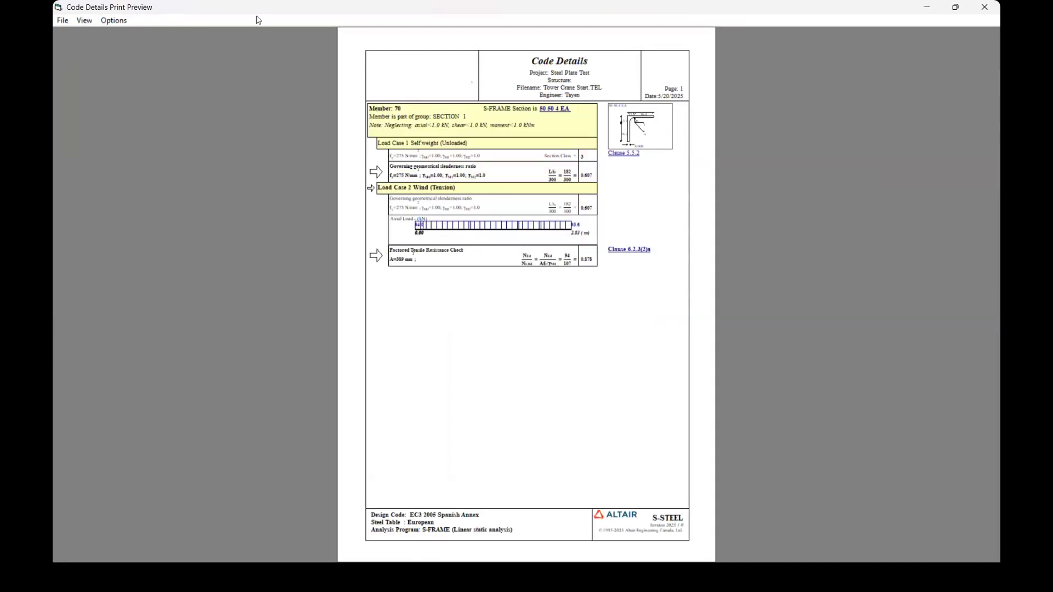
left_click(88, 20)
mouse_move(110, 48)
left_click(219, 49)
left_click_drag(995, 191, 994, 252)
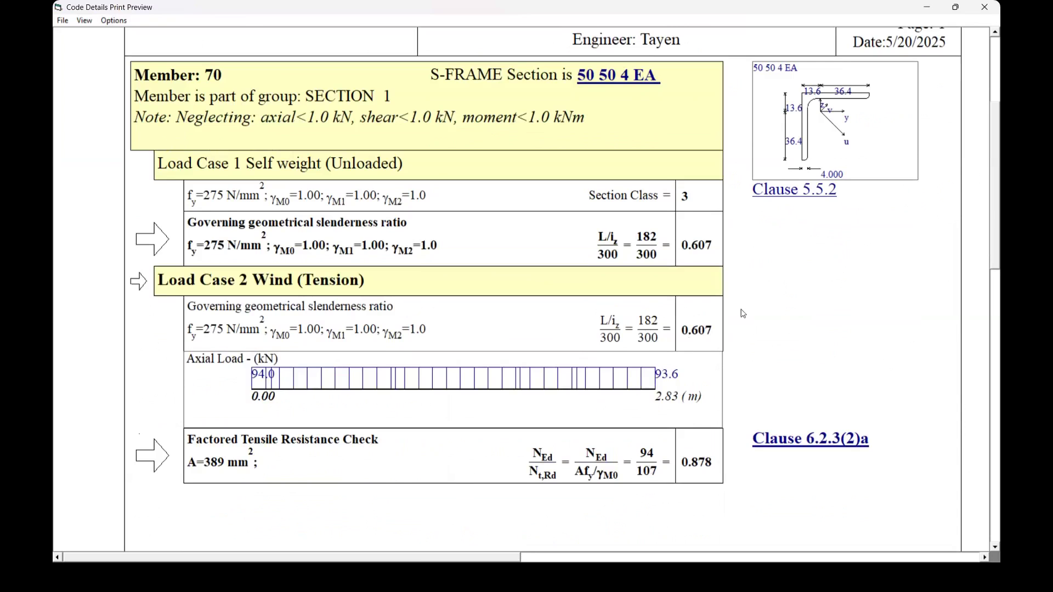
left_click(985, 7)
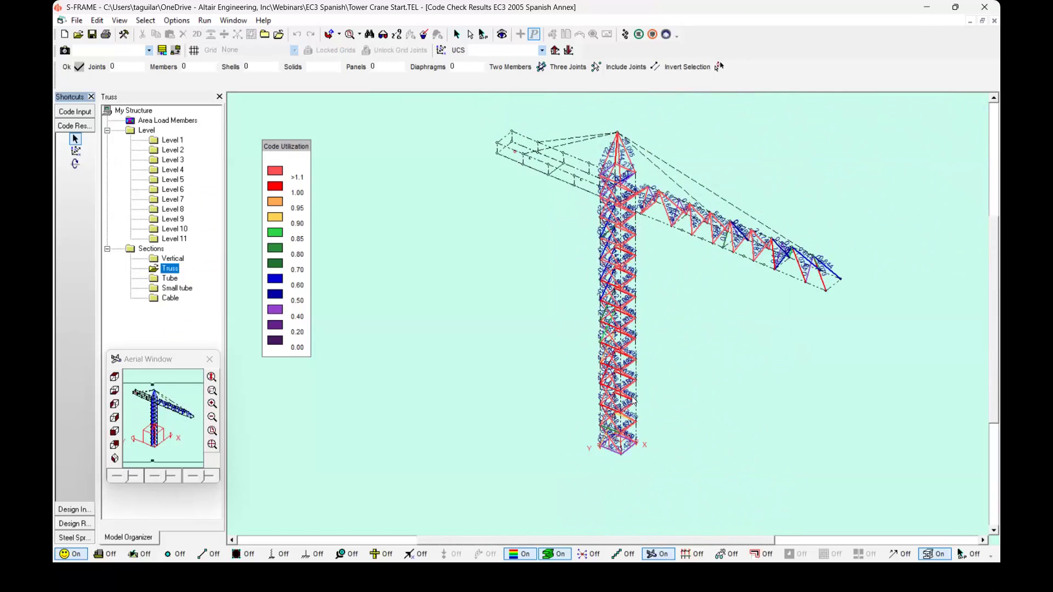
Switch to the design input stage and isolate the Truss section group.
left_click(170, 270)
left_click(75, 509)
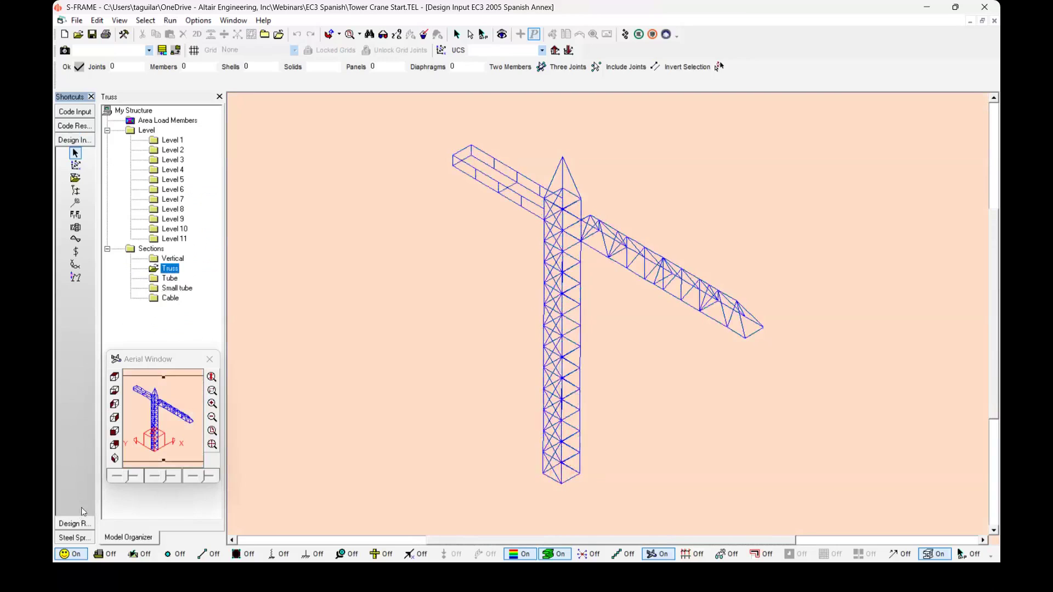
double_click(174, 270)
scroll(567, 411, "up", 1)
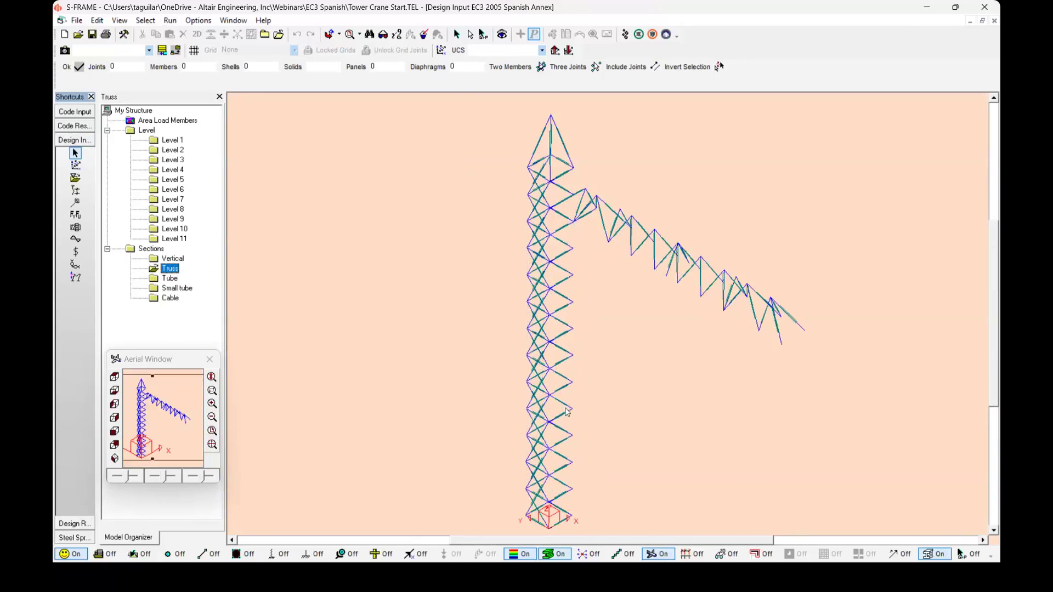
Define the design sections for study for the whole group as single angles of type EA, excluding UEA.
left_click(77, 183)
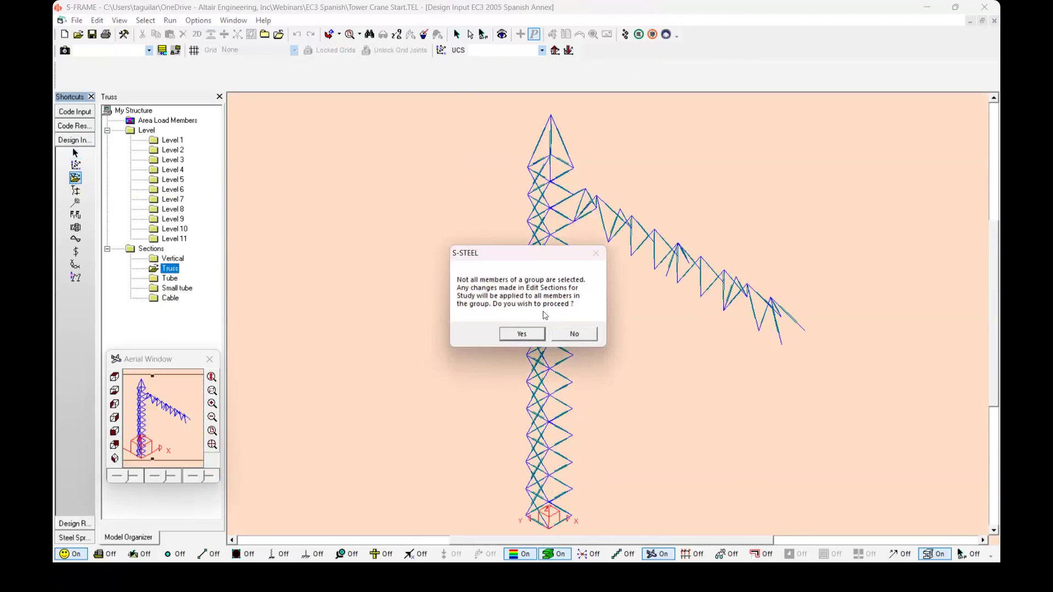
left_click(522, 334)
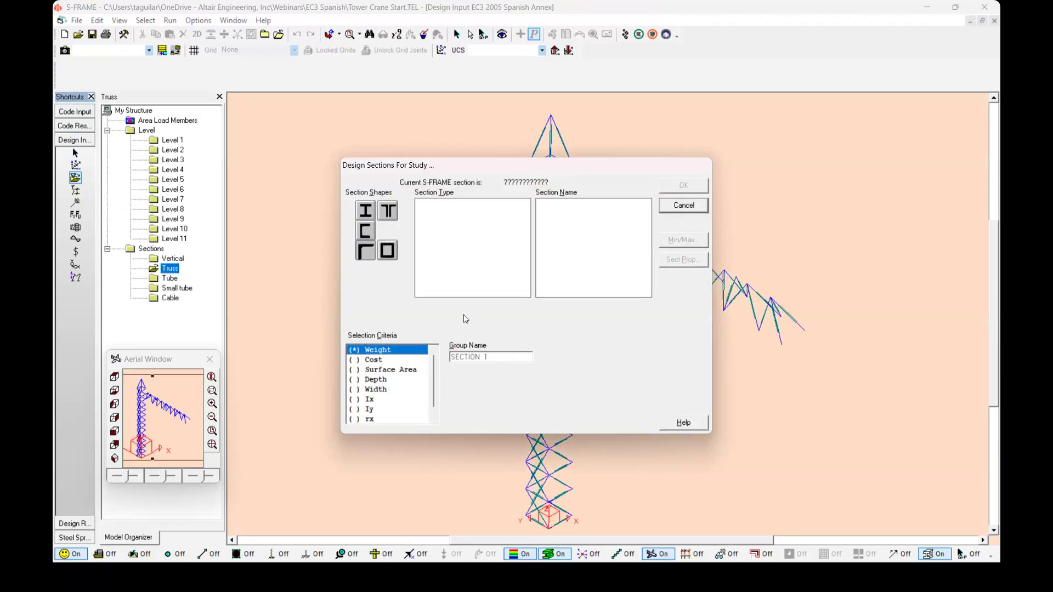
left_click(368, 254)
left_click(367, 252)
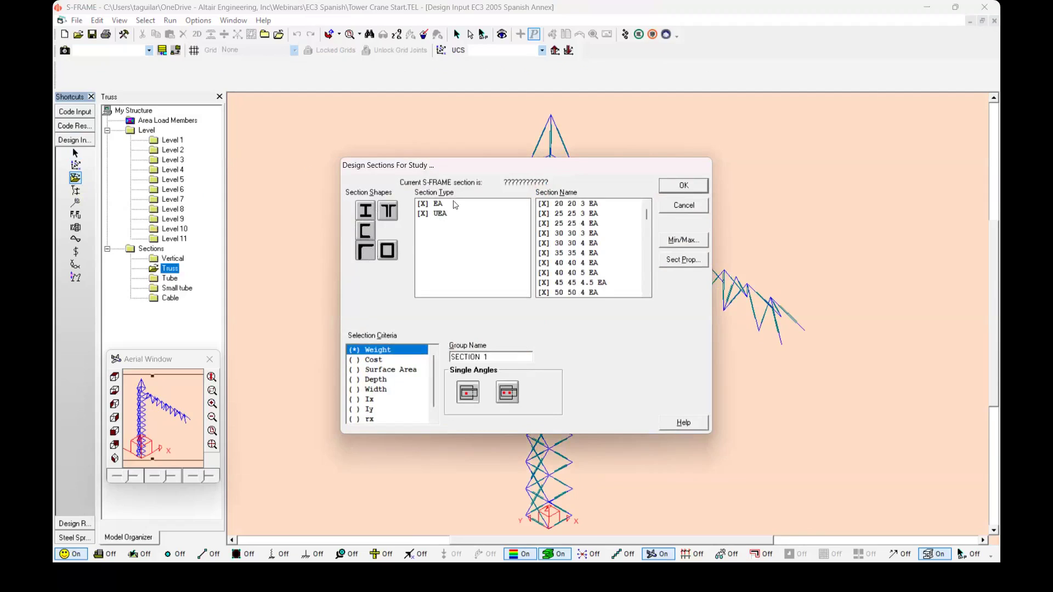
left_click(427, 218)
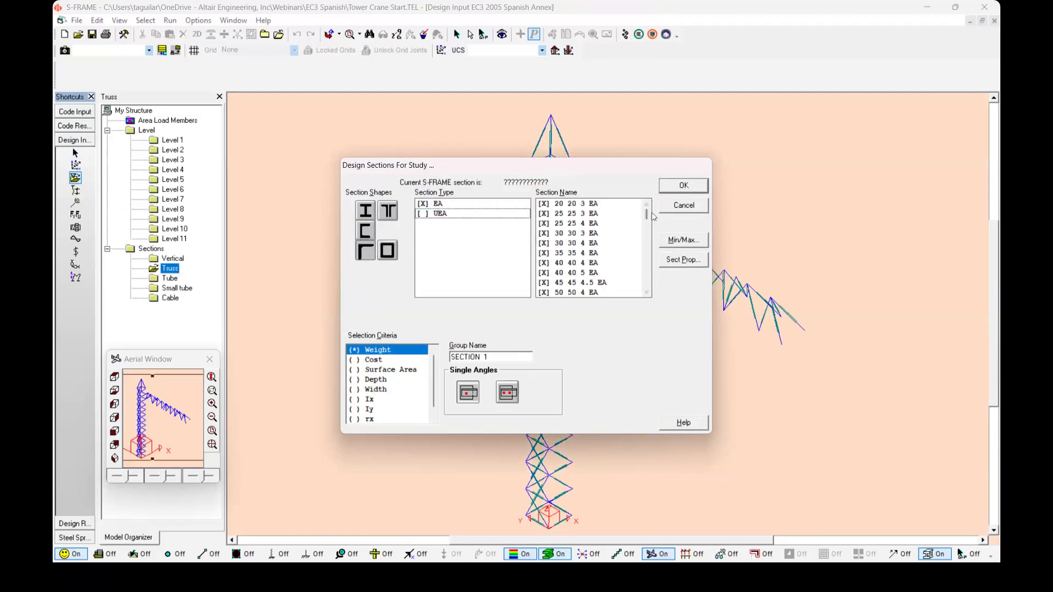
Look through the available EA section sizes and review the section properties of 20 20 3 EA.
left_click_drag(646, 215, 652, 242)
scroll(652, 242, "up", 2)
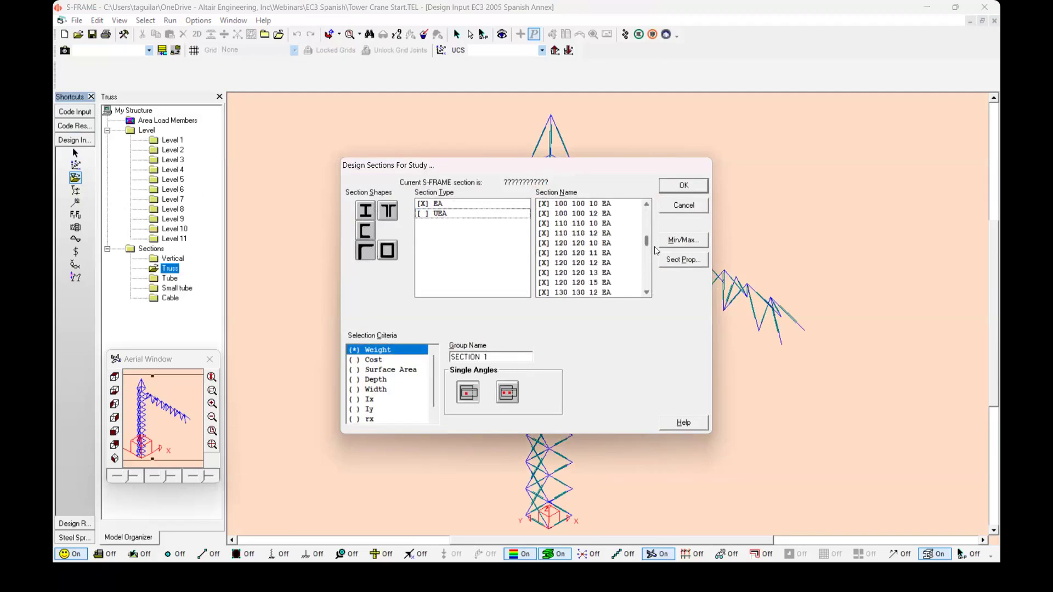
scroll(657, 251, "up", 8)
left_click(593, 204)
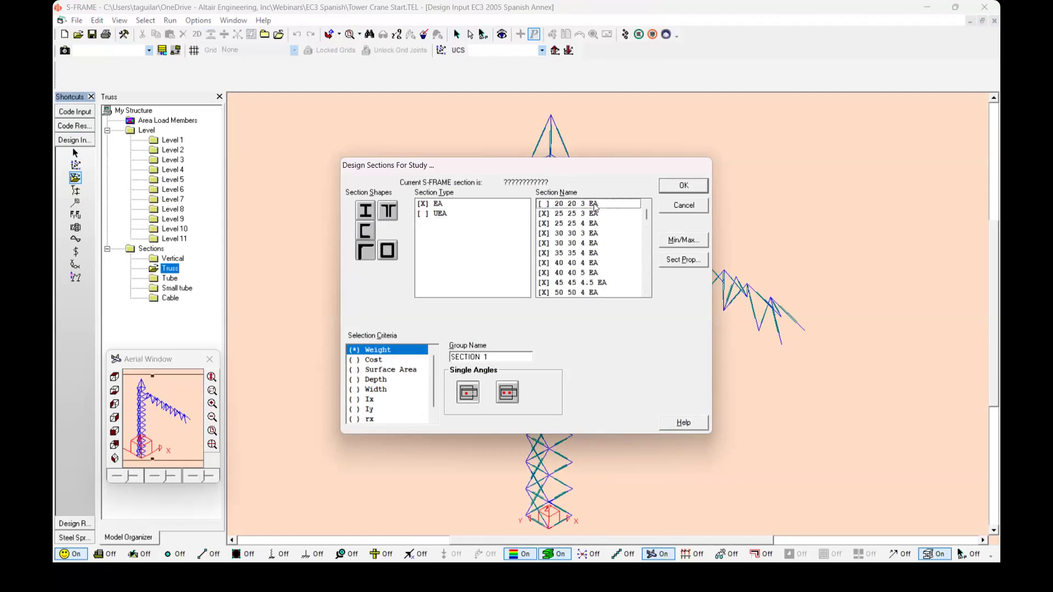
left_click(543, 202)
left_click(684, 260)
left_click_drag(549, 173, 555, 191)
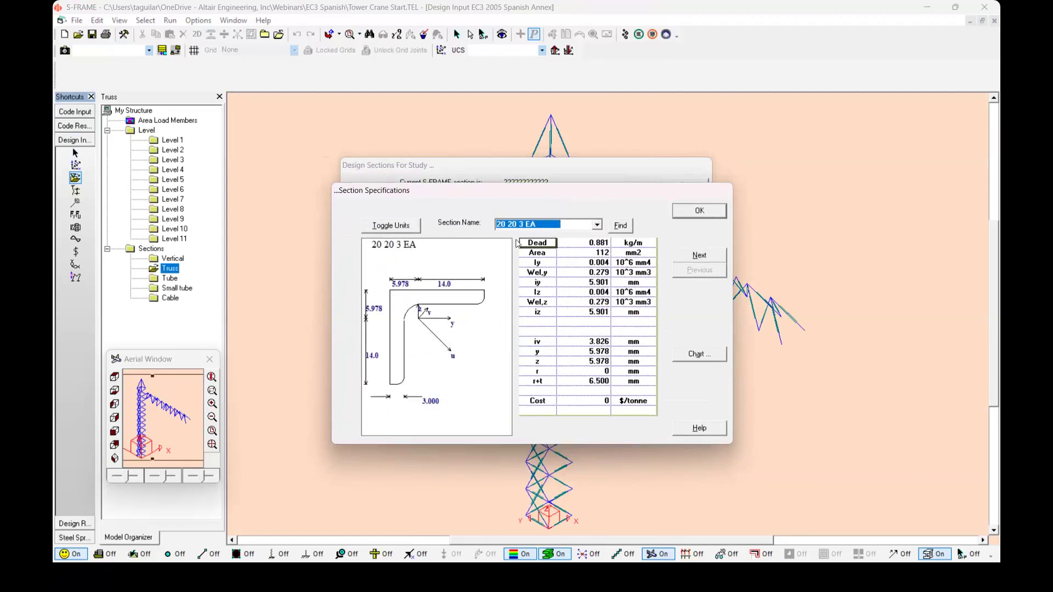
left_click(701, 210)
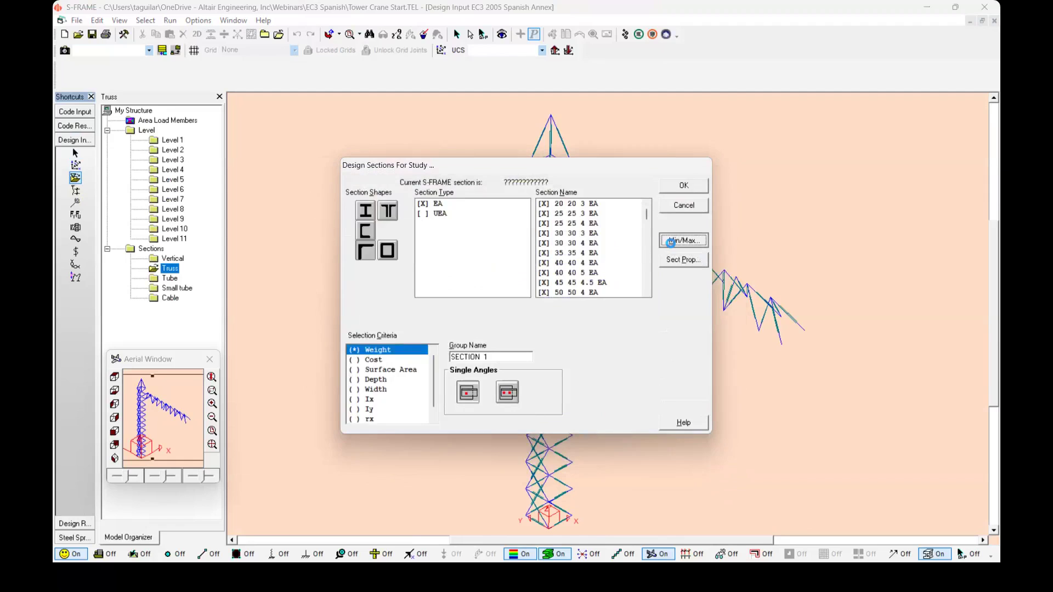
Review the min/max section constraints for the EA angles and accept the design sections for study.
left_click(672, 240)
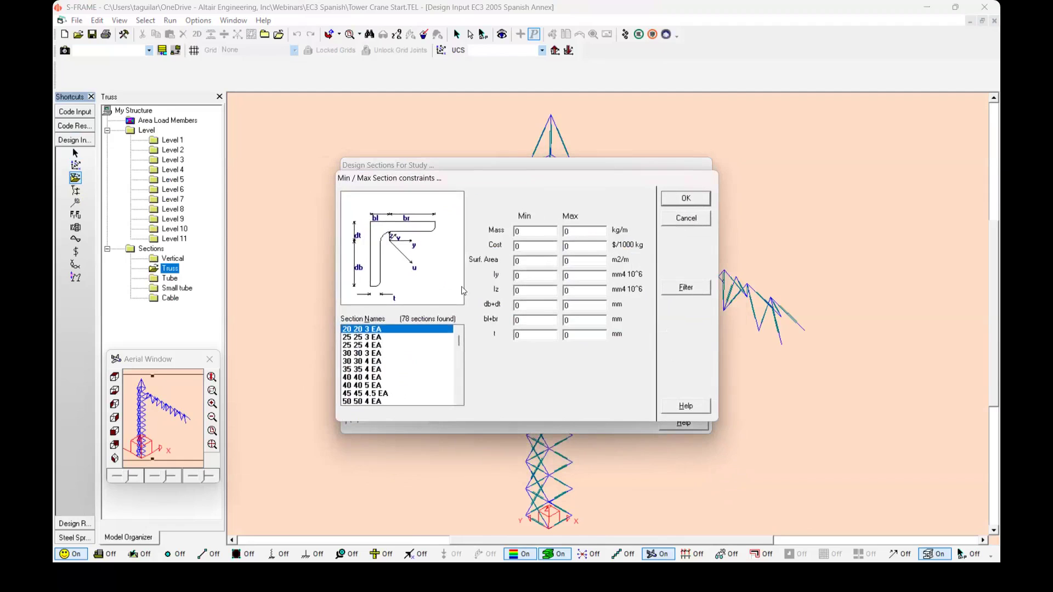
left_click(385, 361)
scroll(404, 357, "down", 6)
left_click(692, 200)
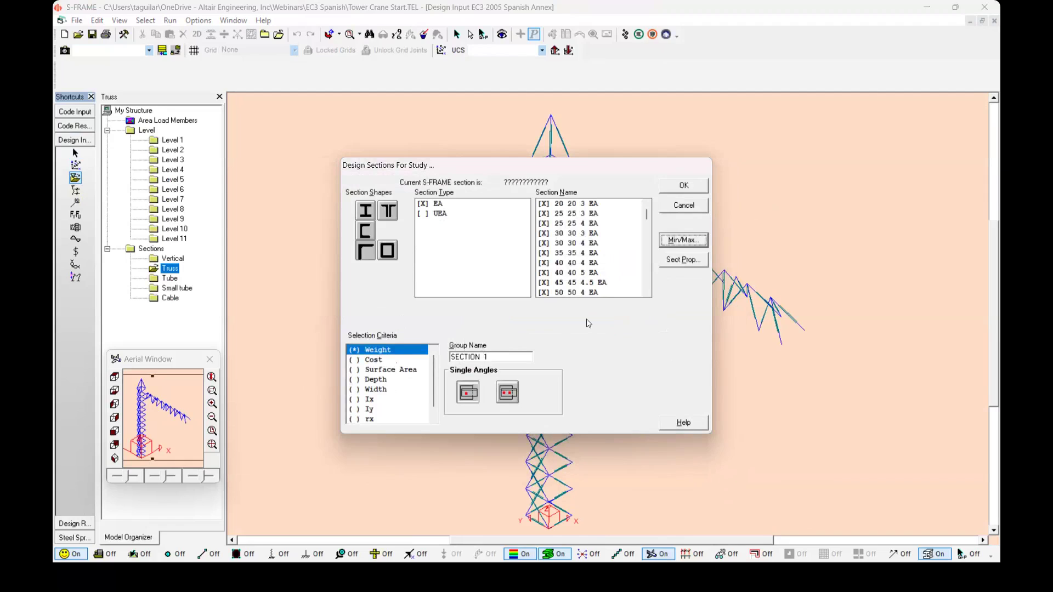
left_click(684, 186)
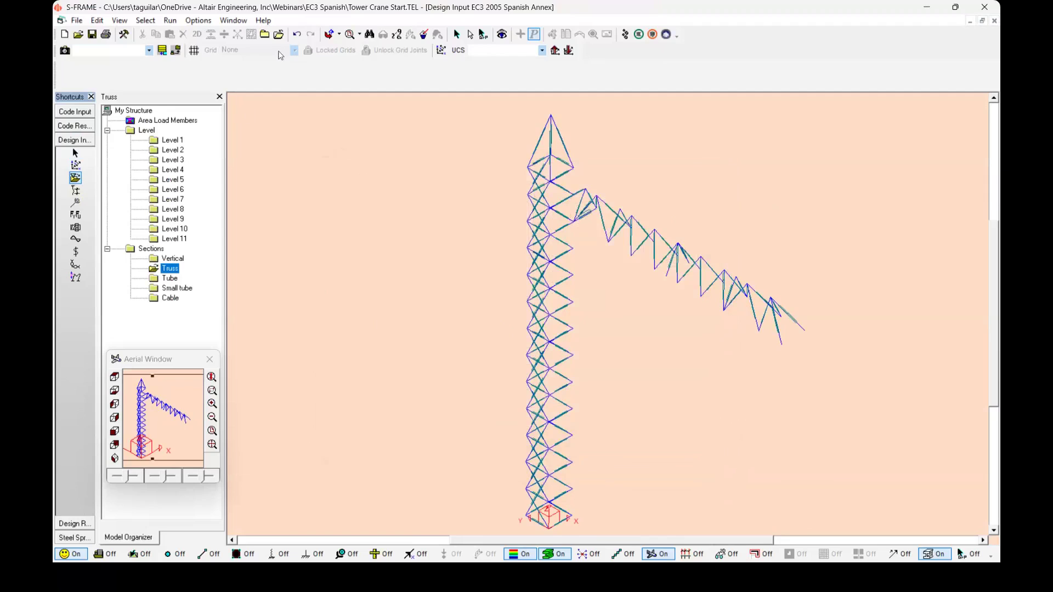
Run the steel design of the Truss members for the Self weight and Wind load cases.
left_click(171, 22)
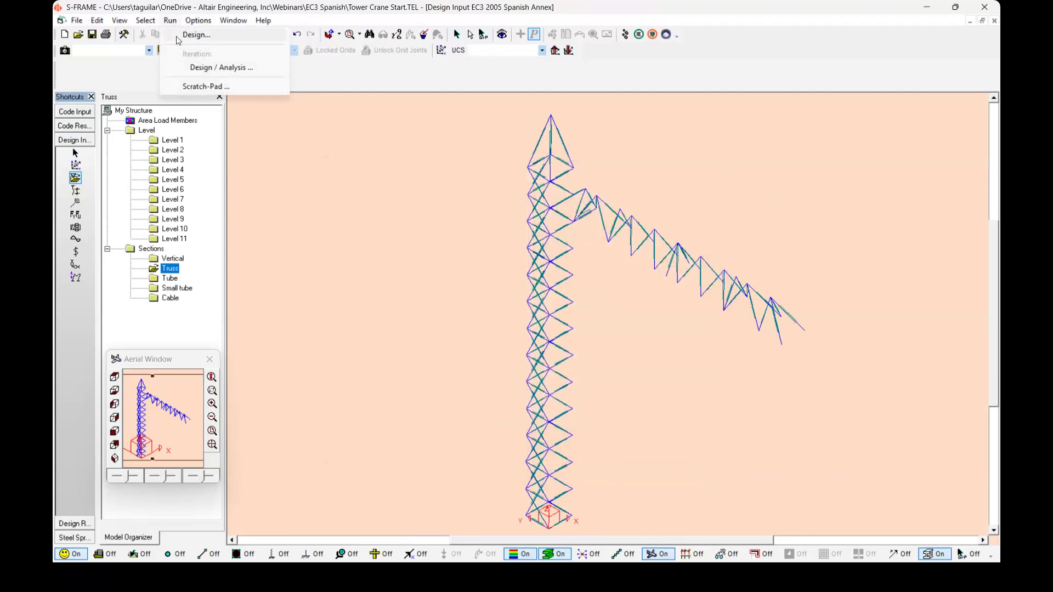
left_click(178, 36)
left_click_drag(426, 234, 428, 251)
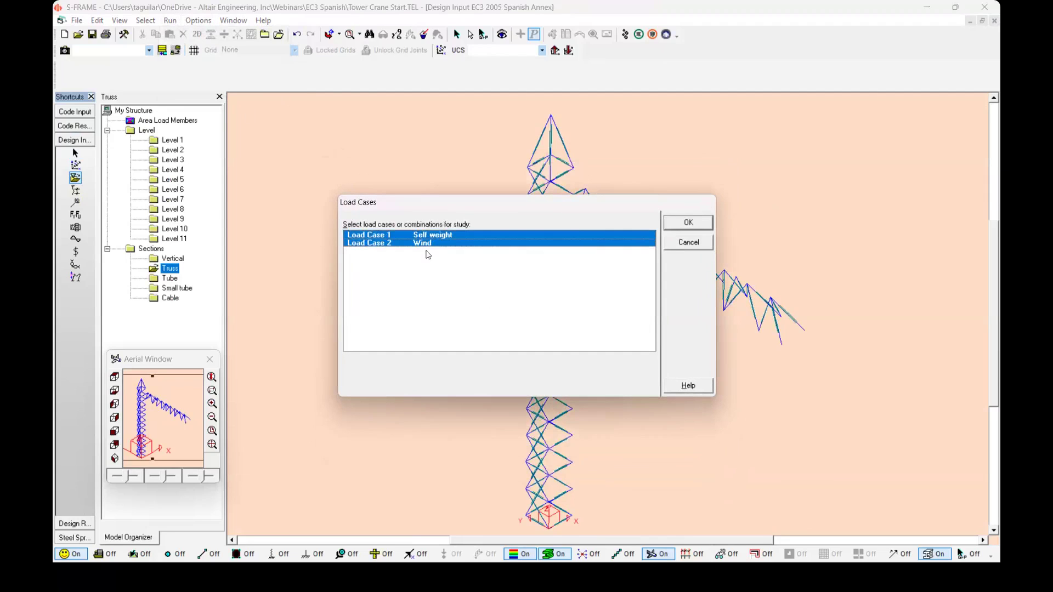
left_click(689, 226)
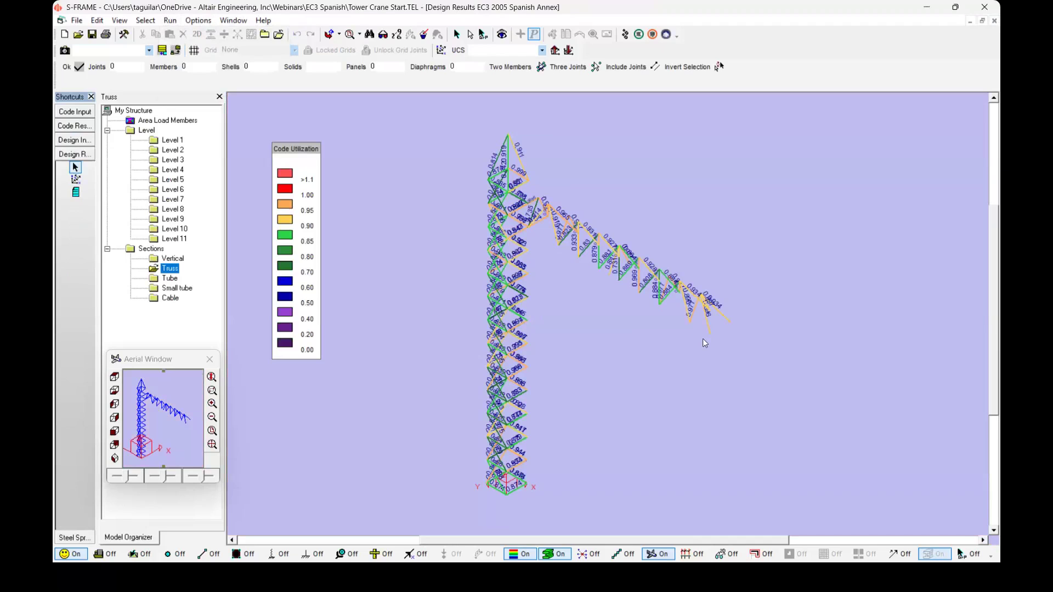
Examine the code utilization ratios of the designed Truss members along the jib and the tower mast.
scroll(392, 388, "up", 3)
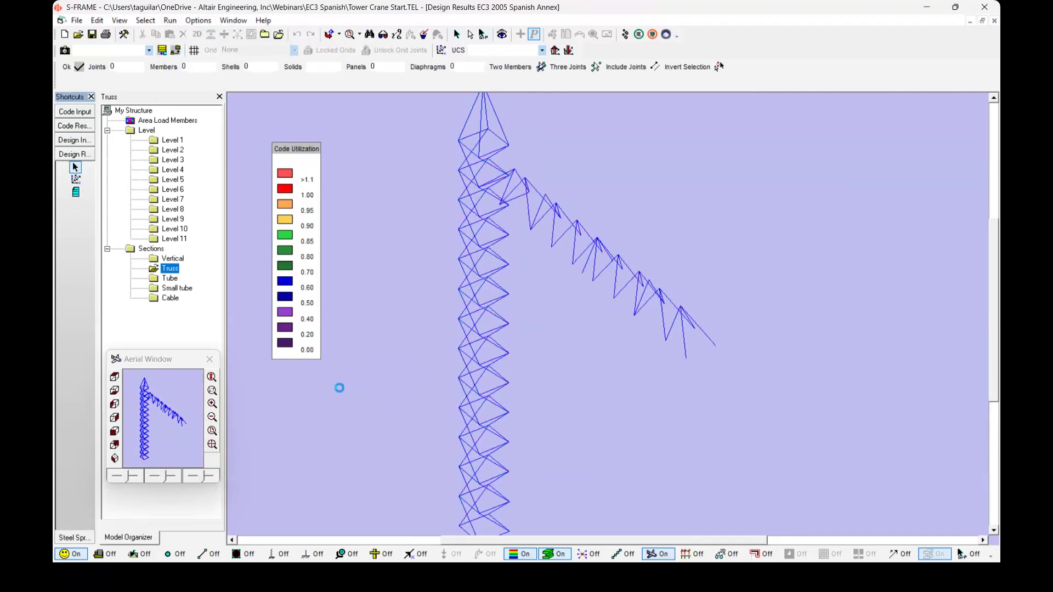
middle_click_drag(376, 400, 395, 396)
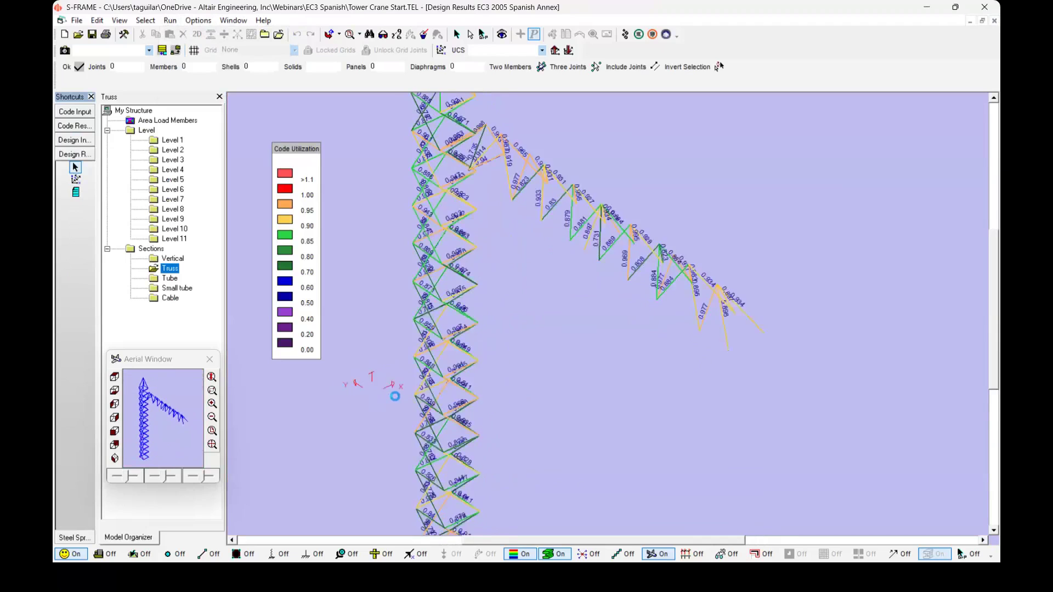
left_click_drag(157, 430, 140, 441)
scroll(485, 398, "up", 5)
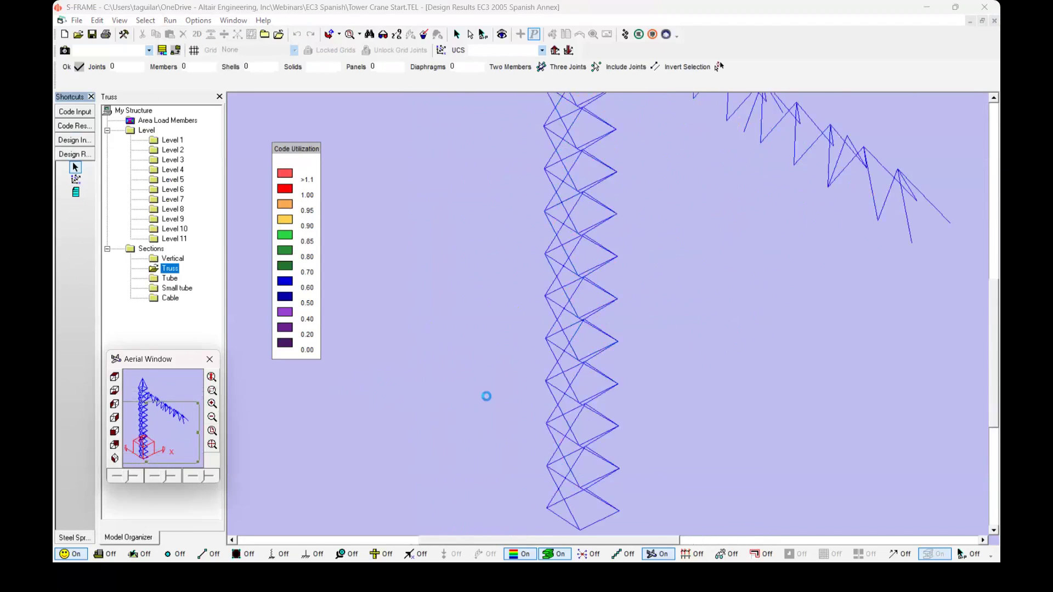
left_click_drag(151, 428, 147, 429)
scroll(488, 452, "up", 2)
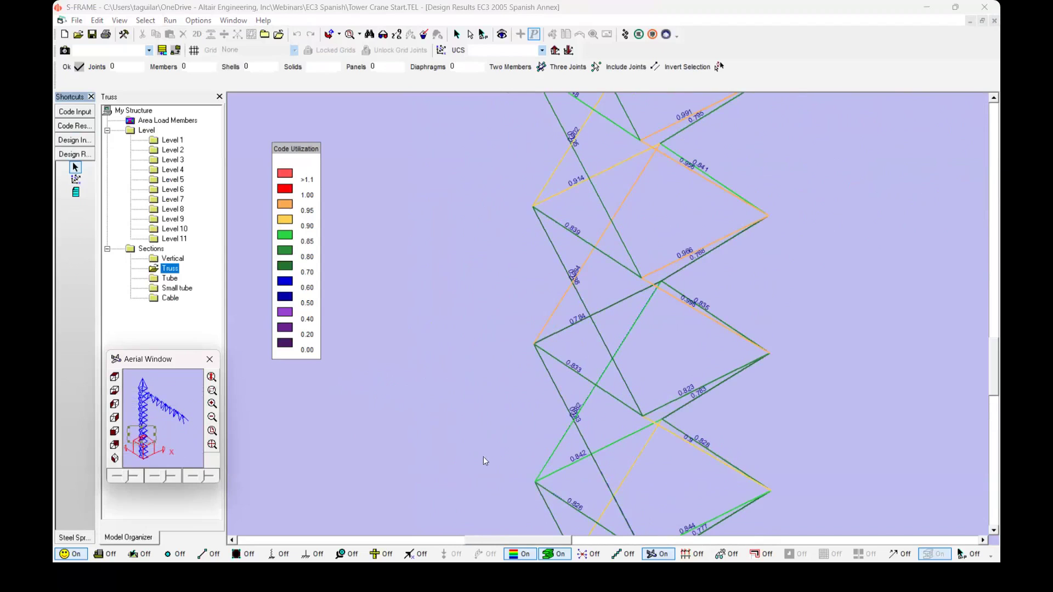
middle_click_drag(483, 457, 425, 455)
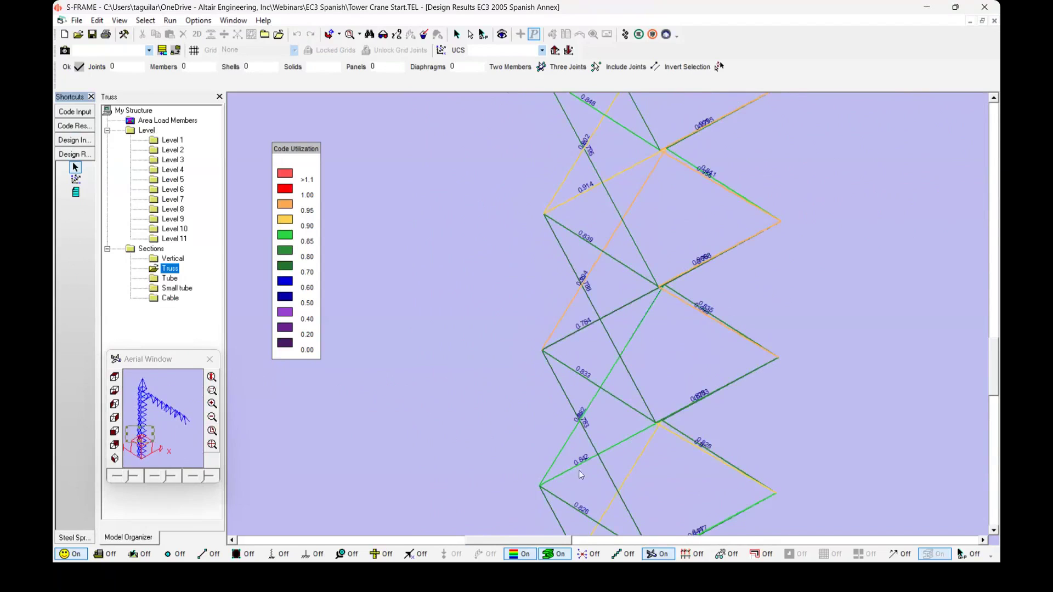
scroll(579, 472, "down", 3)
scroll(562, 433, "up", 2)
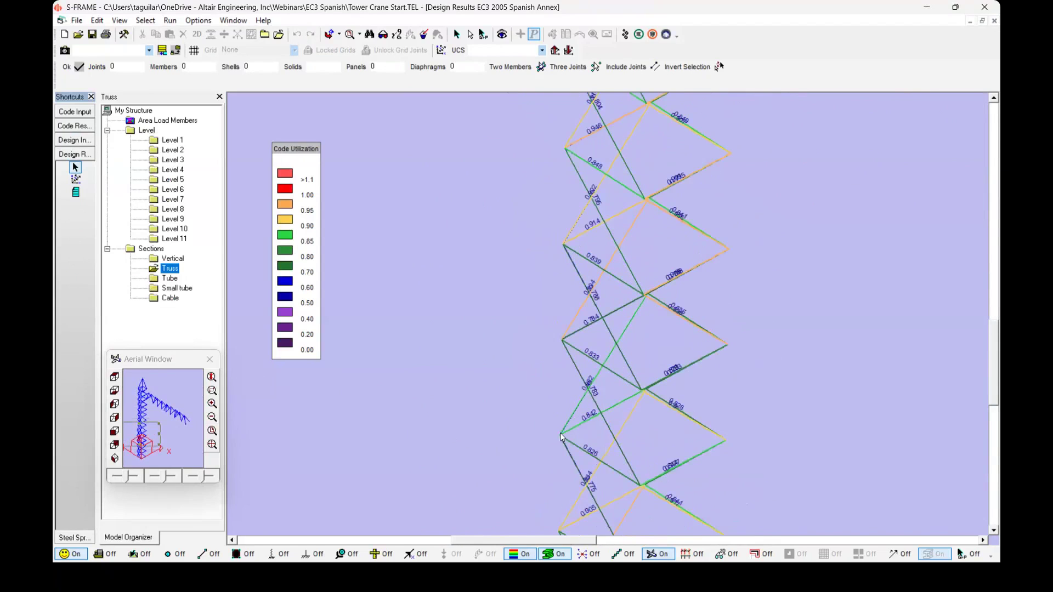
Review the admissible and inadmissible sections for member 46, a diagonal on the lower tower mast.
right_click(571, 421)
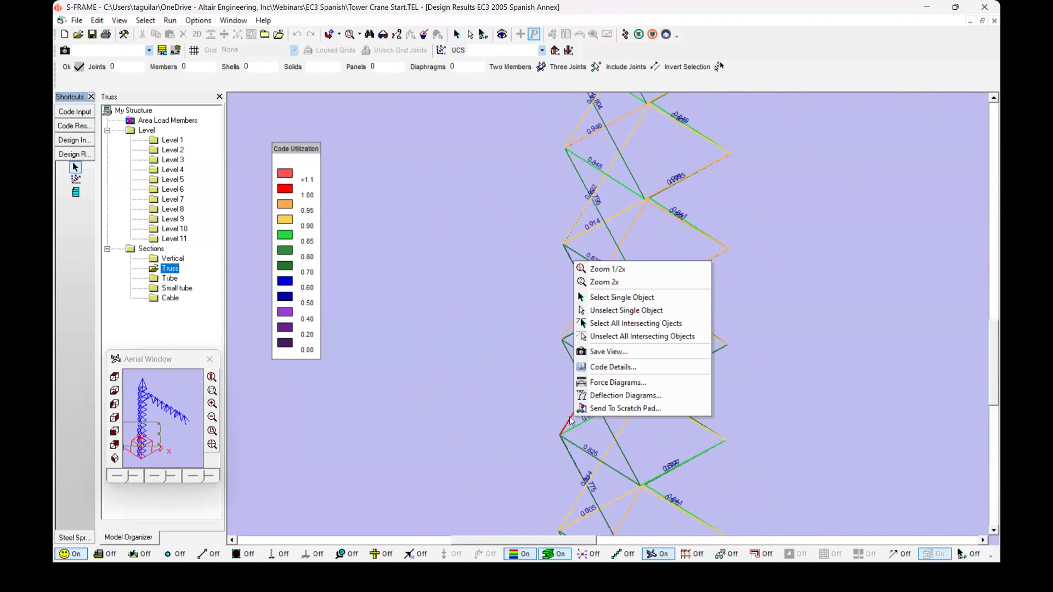
left_click(638, 367)
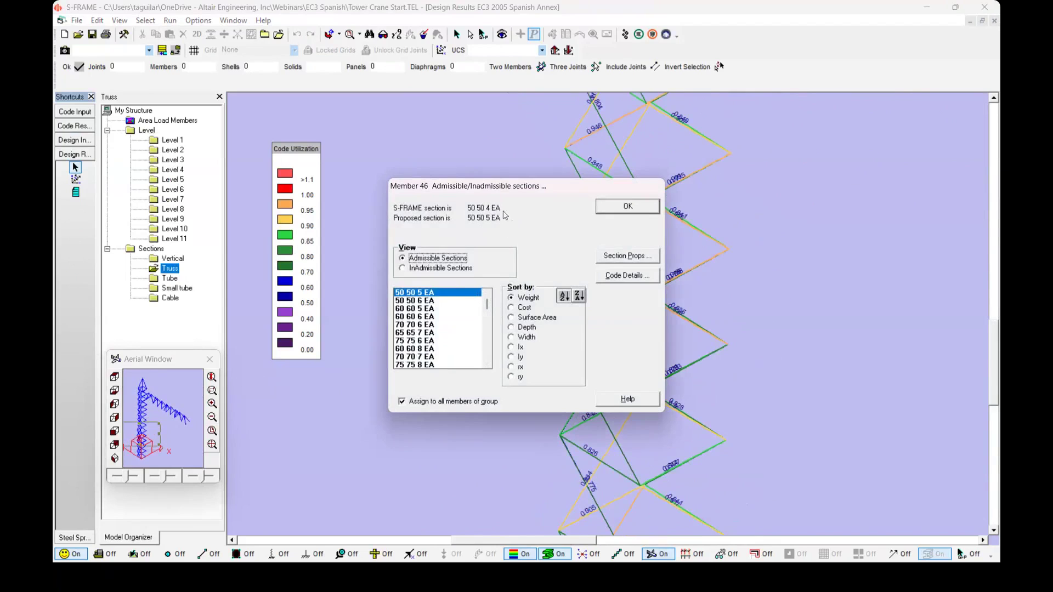
left_click_drag(471, 189, 612, 190)
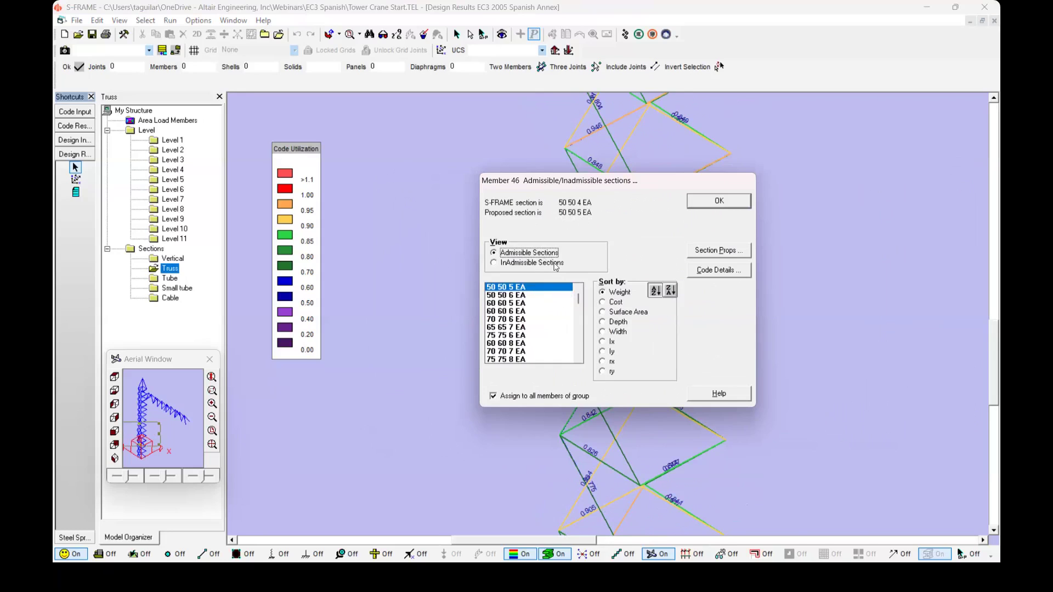
scroll(534, 322, "down", 15)
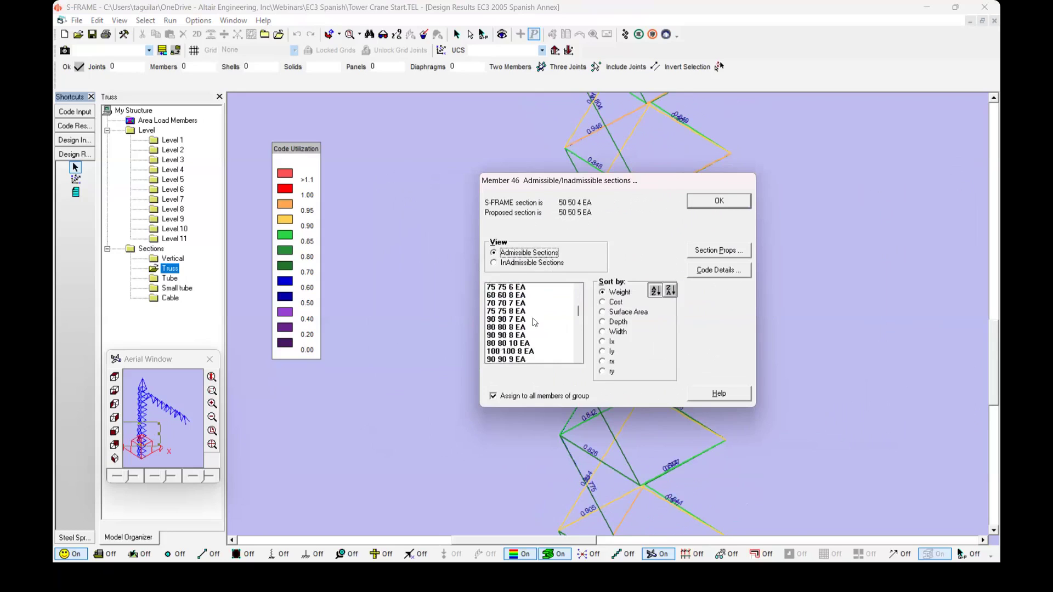
scroll(535, 324, "down", 8)
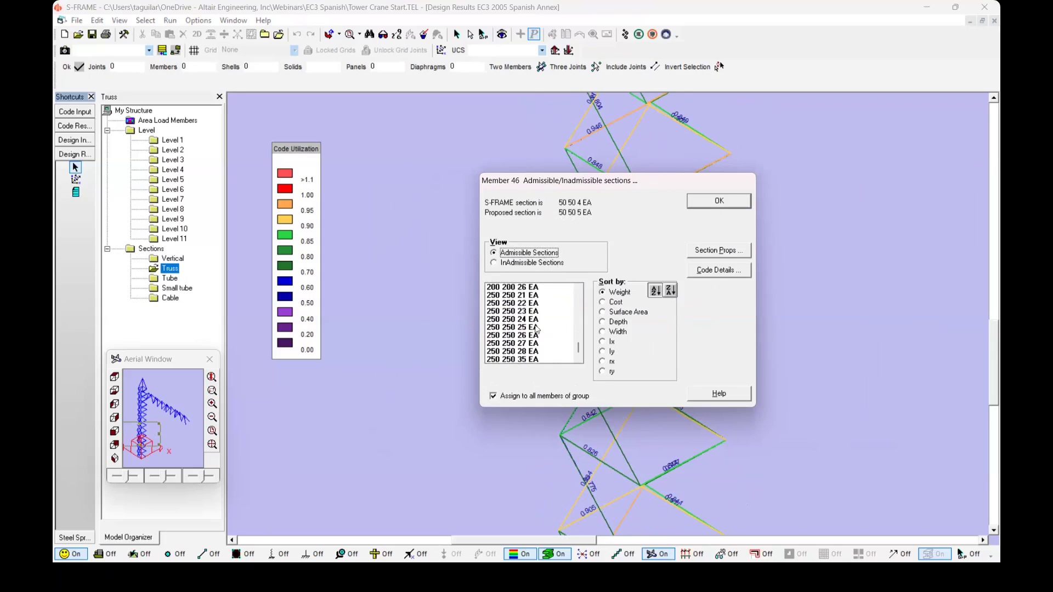
scroll(536, 336, "up", 20)
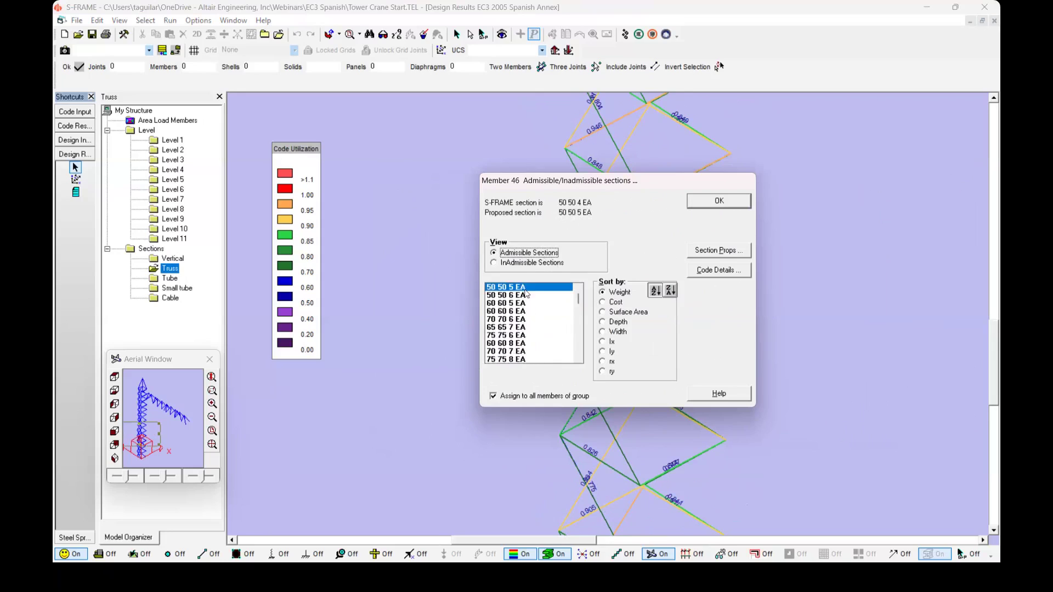
left_click(520, 265)
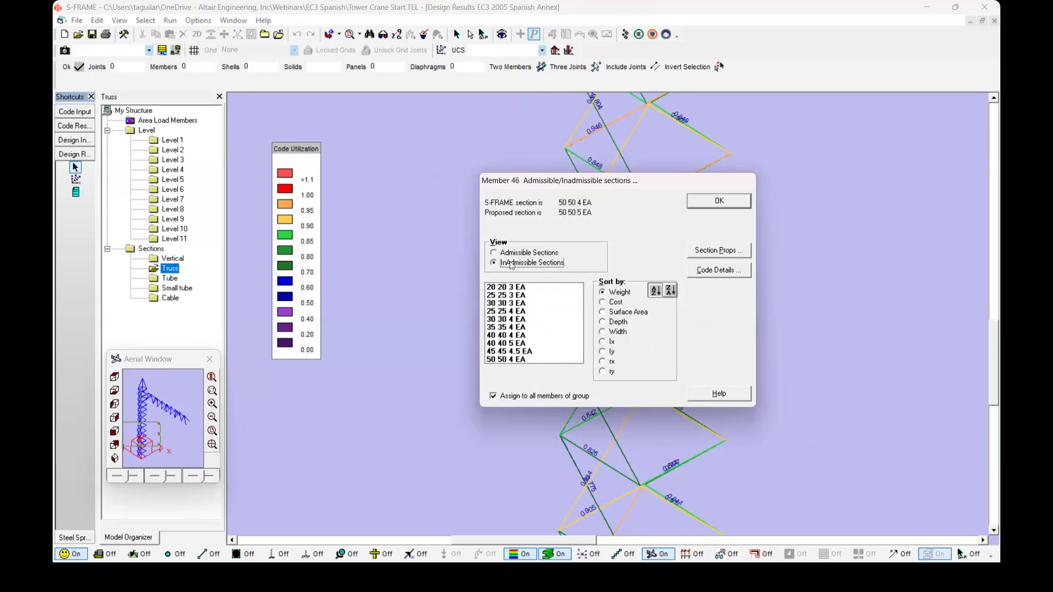
left_click(533, 254)
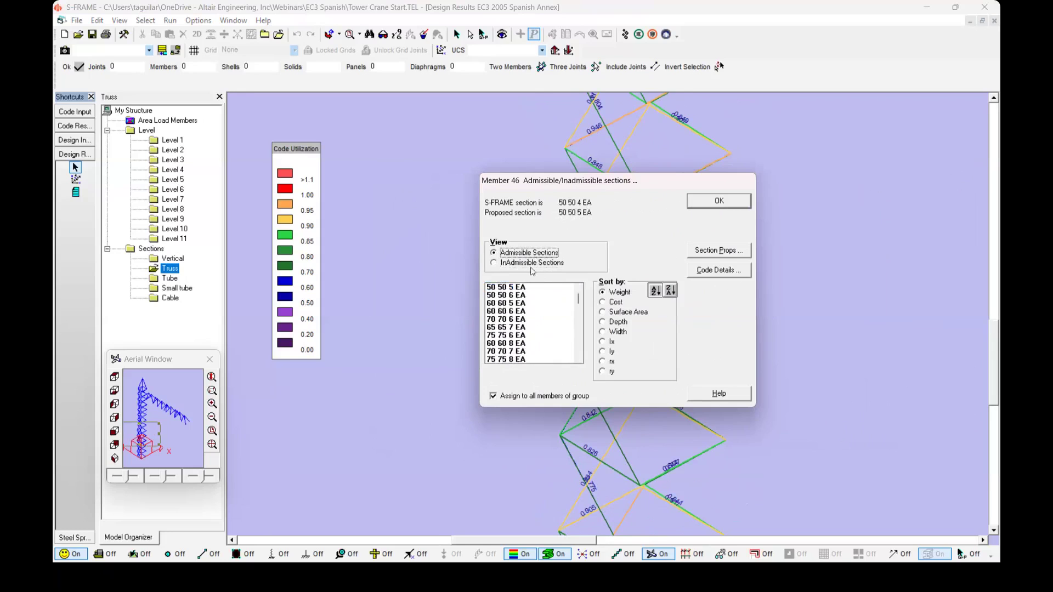
Review the code details of member 46 for the 50 50 5 EA section, enlarged for reading, and close its section results.
left_click(517, 289)
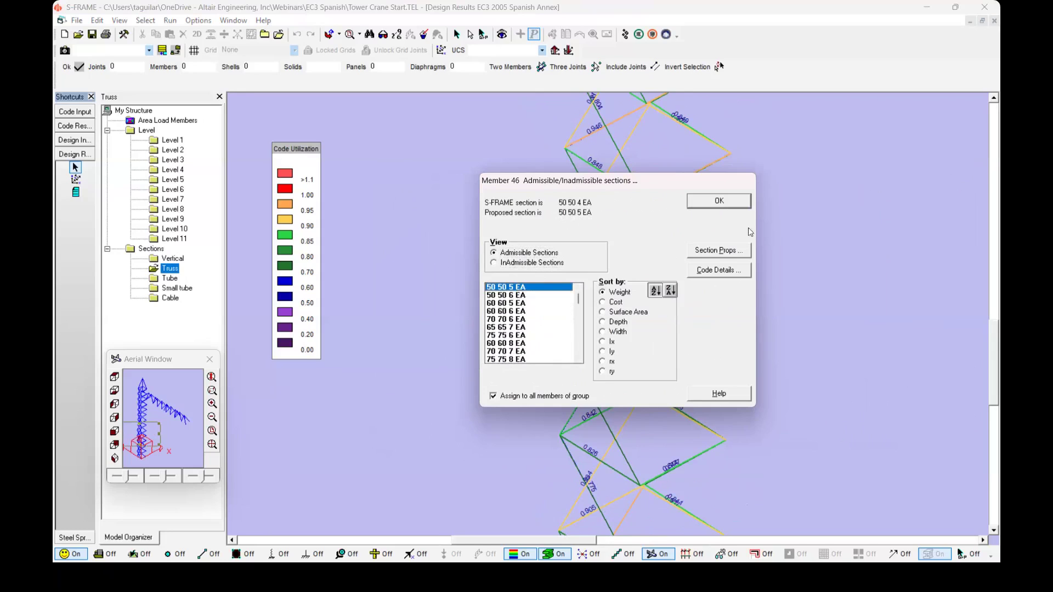
left_click(712, 271)
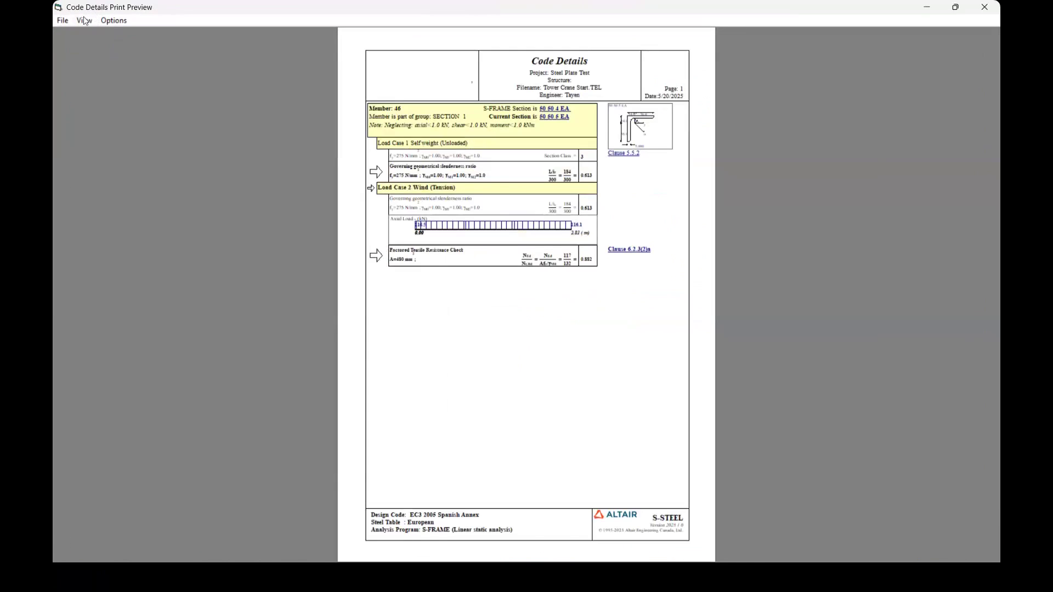
left_click(113, 20)
left_click(203, 50)
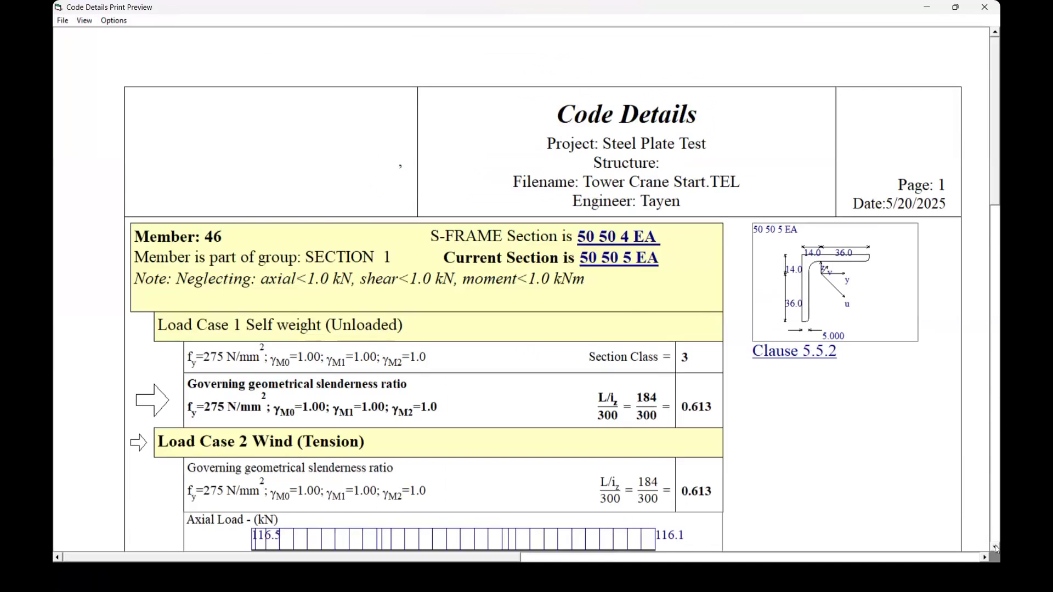
left_click(995, 549)
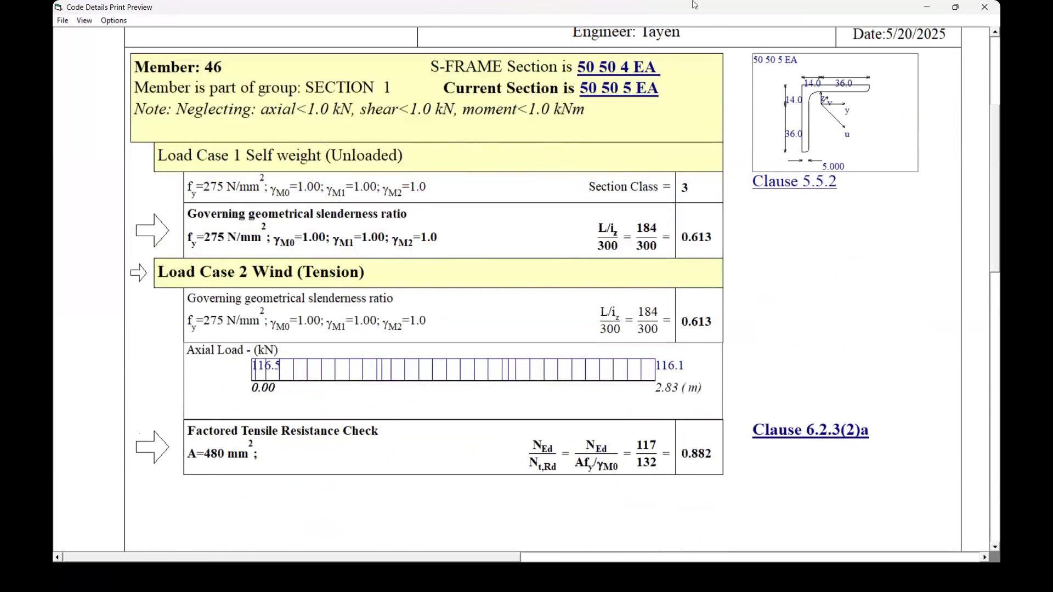
left_click(982, 6)
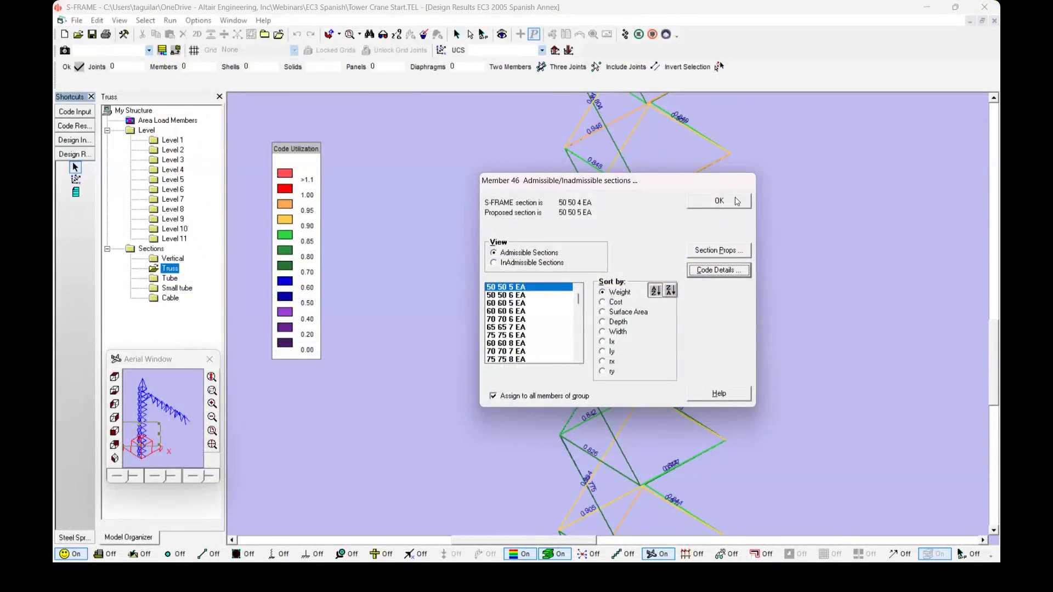
left_click(719, 201)
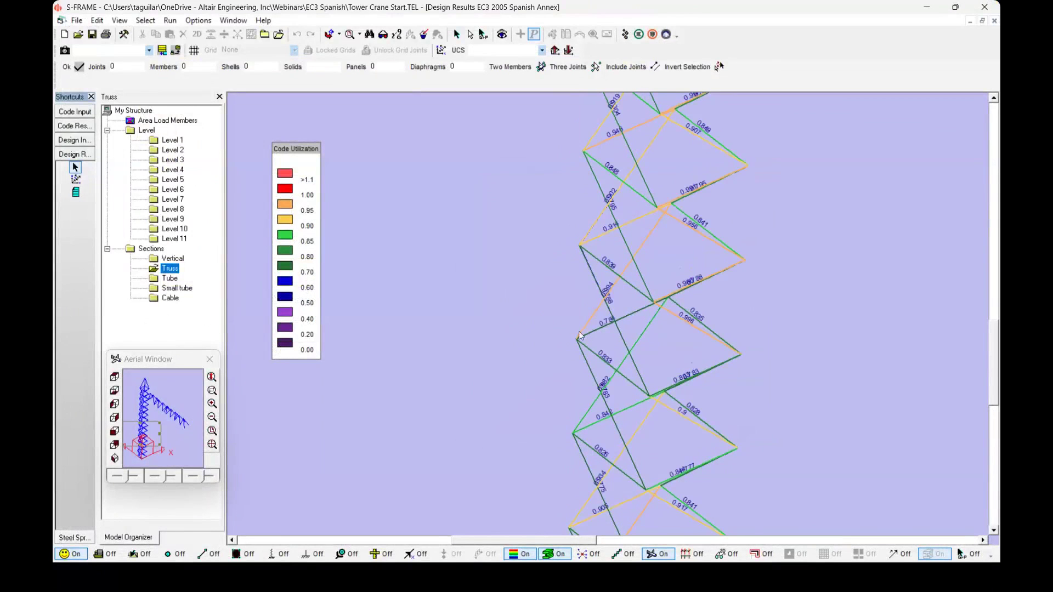
View the force diagrams and the admissible sections of member 58, the orange mast diagonal one bay higher.
right_click(590, 320)
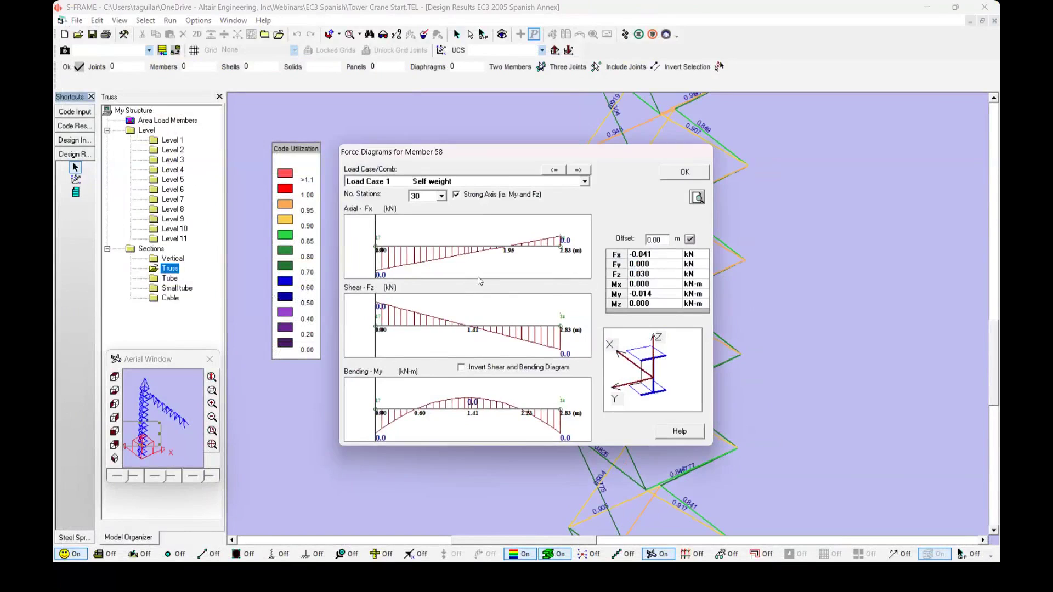
left_click(683, 172)
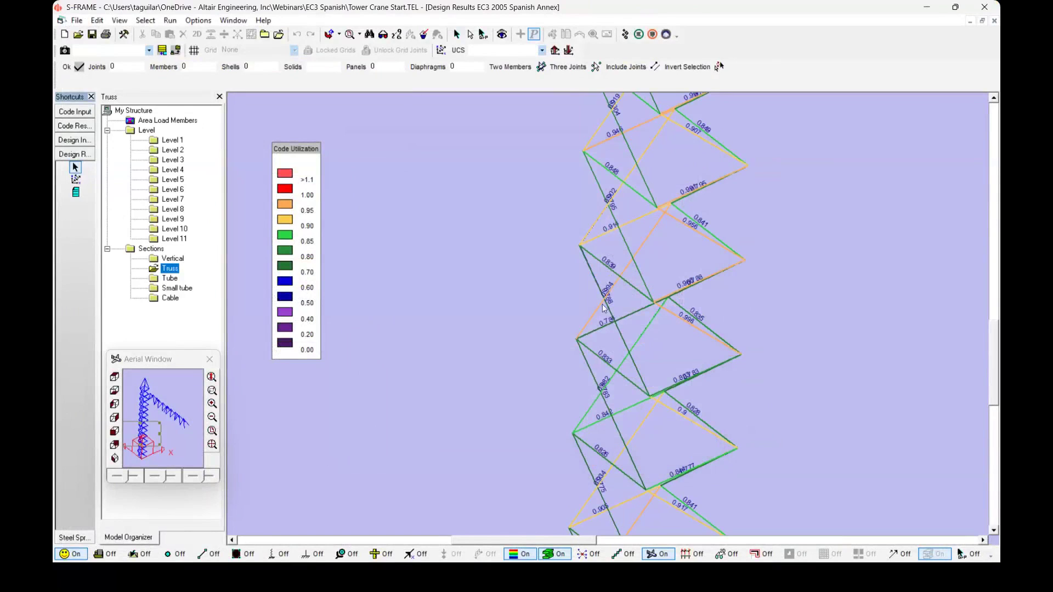
right_click(594, 315)
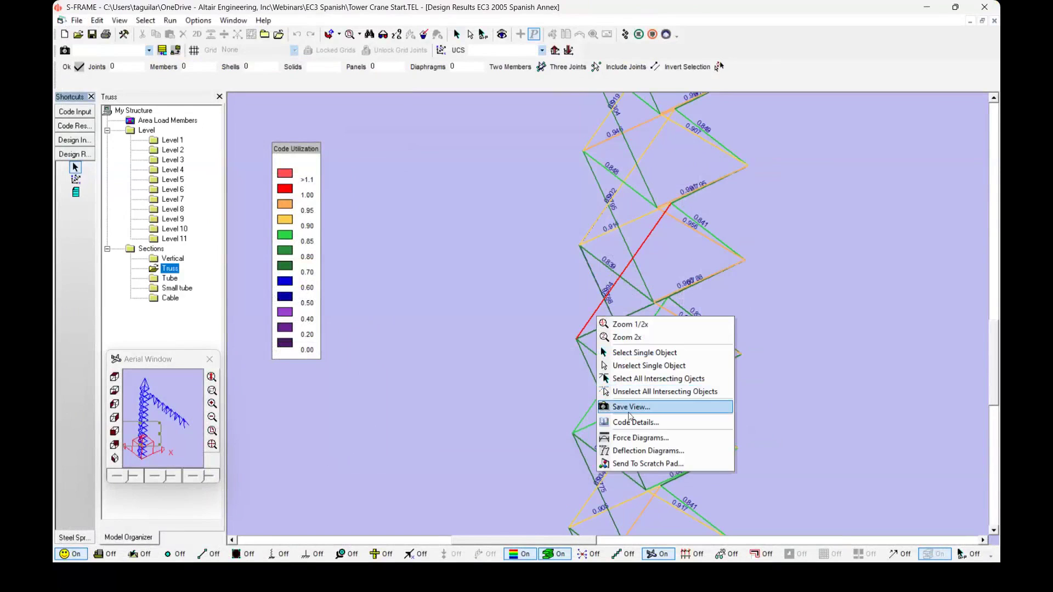
left_click(606, 420)
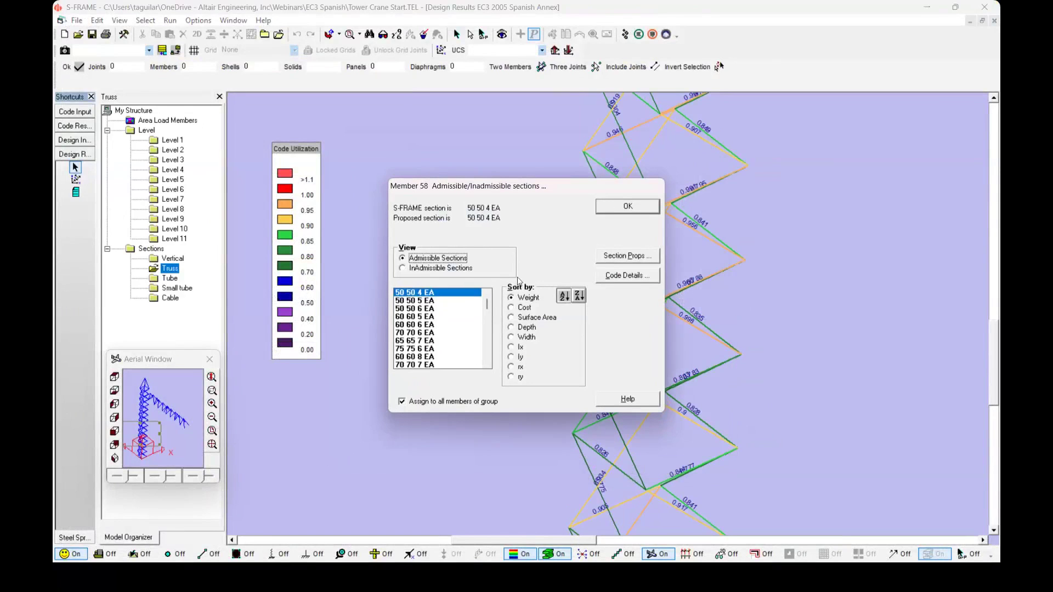
left_click(627, 206)
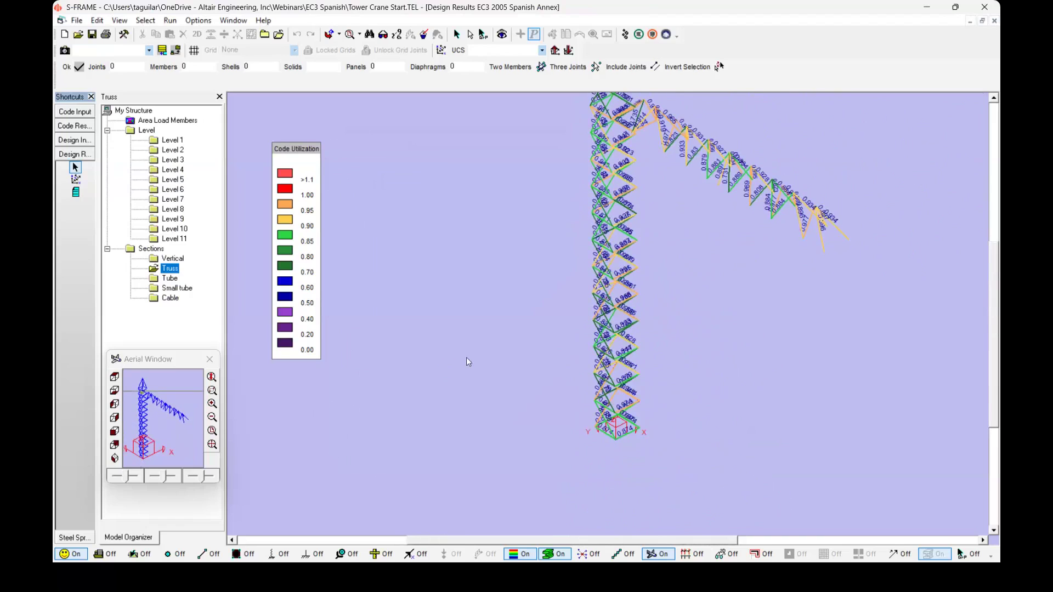
Update the S-FRAME model with the proposed sections and save it as Tower Crane End, replacing the existing file.
left_click(994, 99)
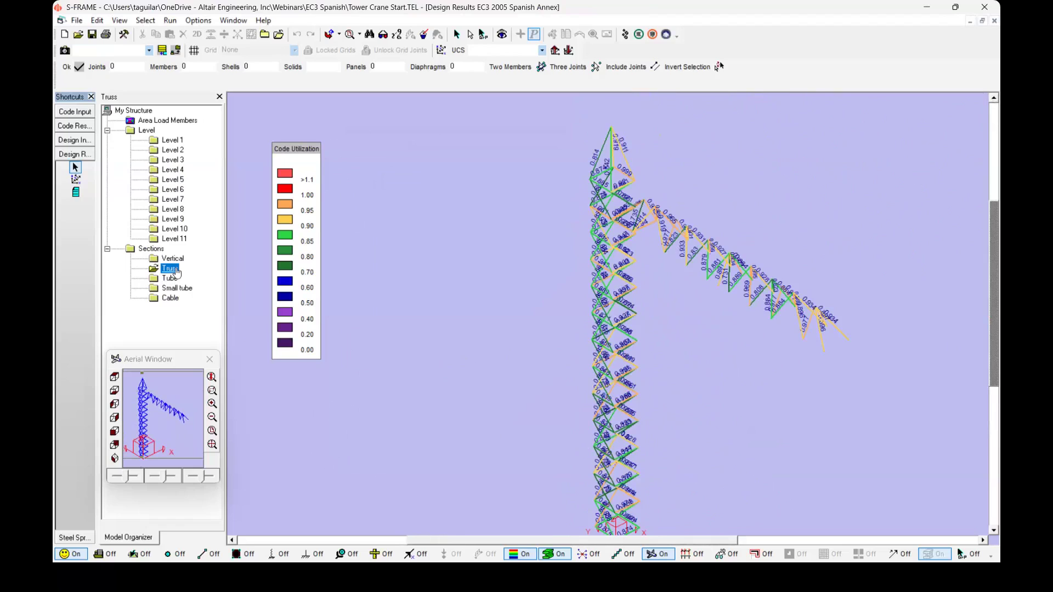
scroll(565, 457, "down", 1)
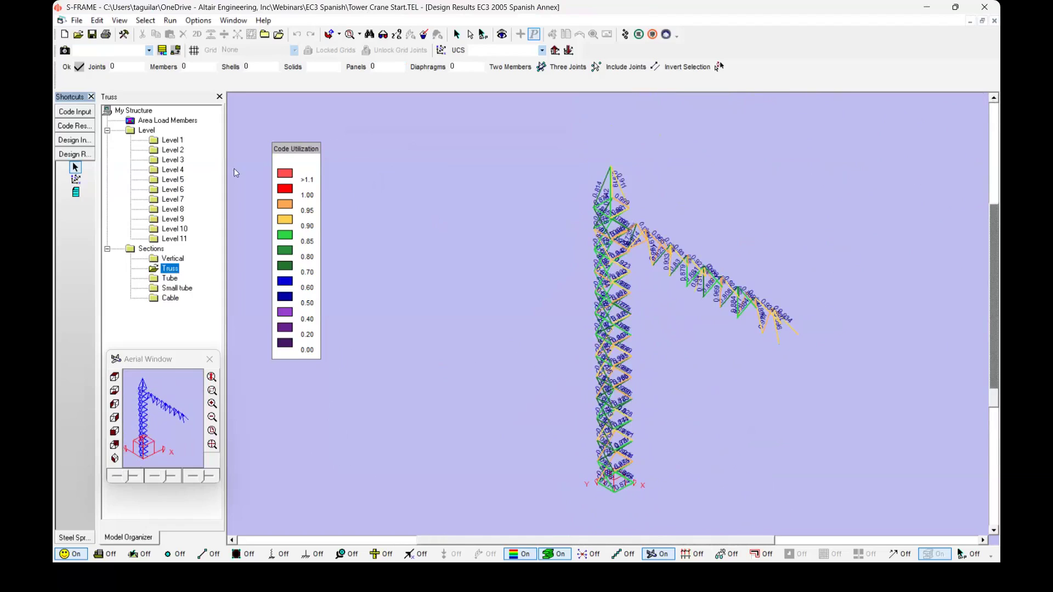
left_click(667, 34)
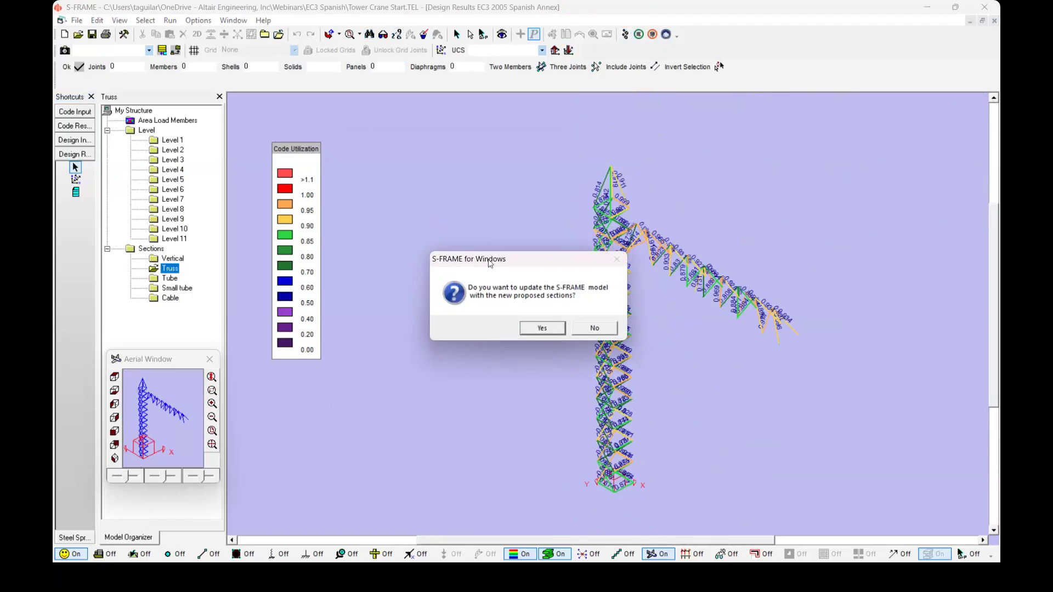
left_click_drag(501, 244, 452, 246)
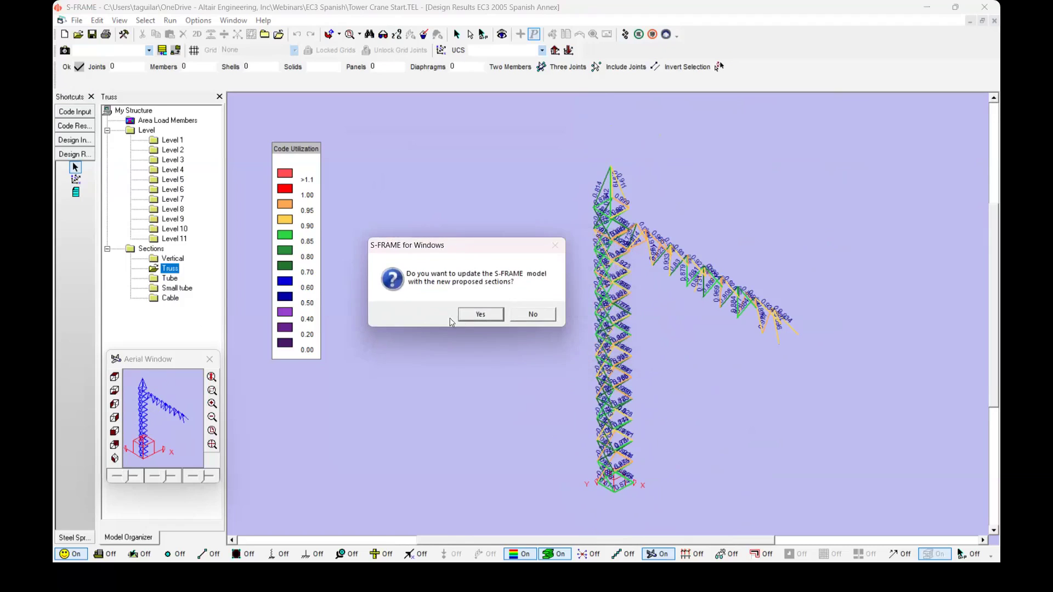
left_click(479, 314)
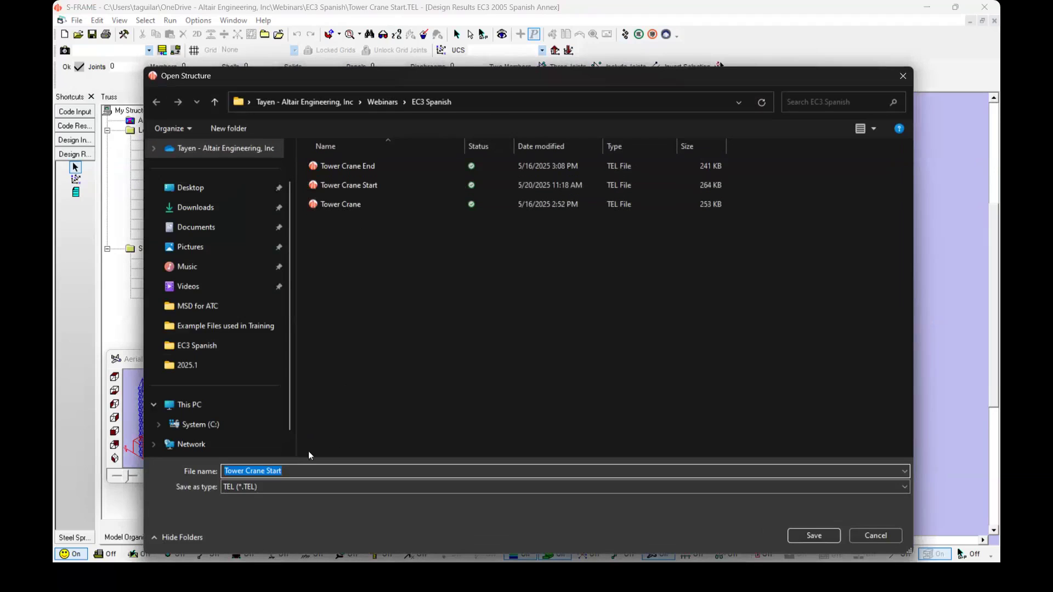
left_click(303, 471)
left_click(378, 167)
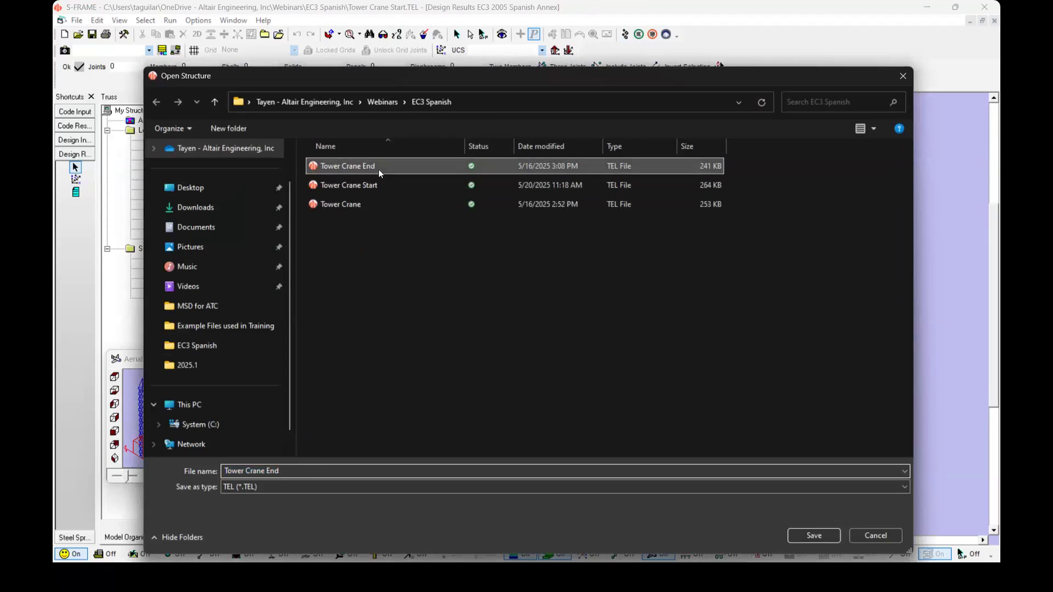
left_click(792, 535)
left_click(562, 291)
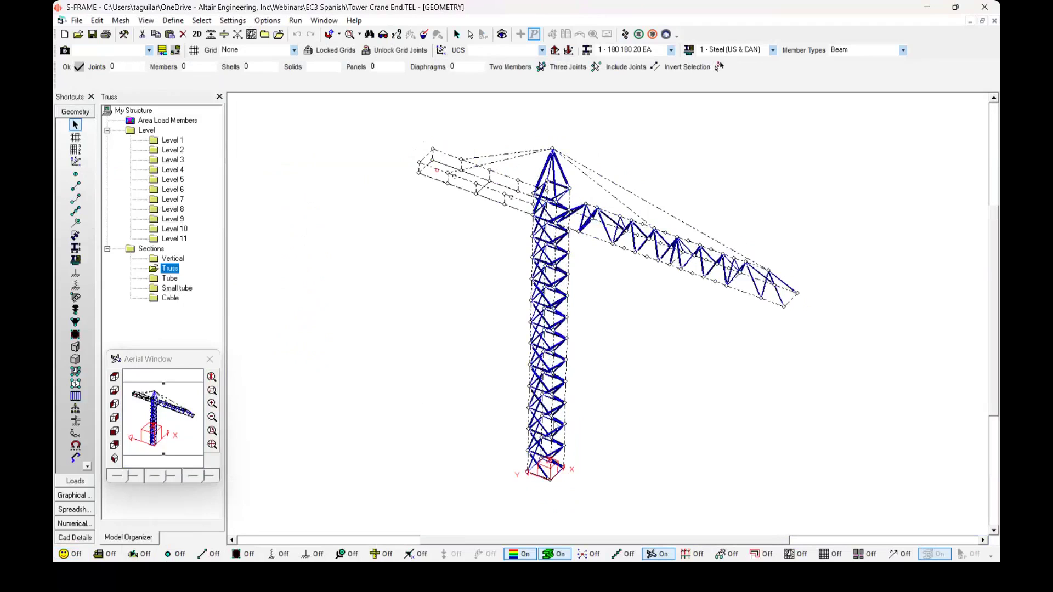
Display the whole structure and run a Linear Static analysis for both load cases and combinations.
left_click(149, 112)
left_click(295, 20)
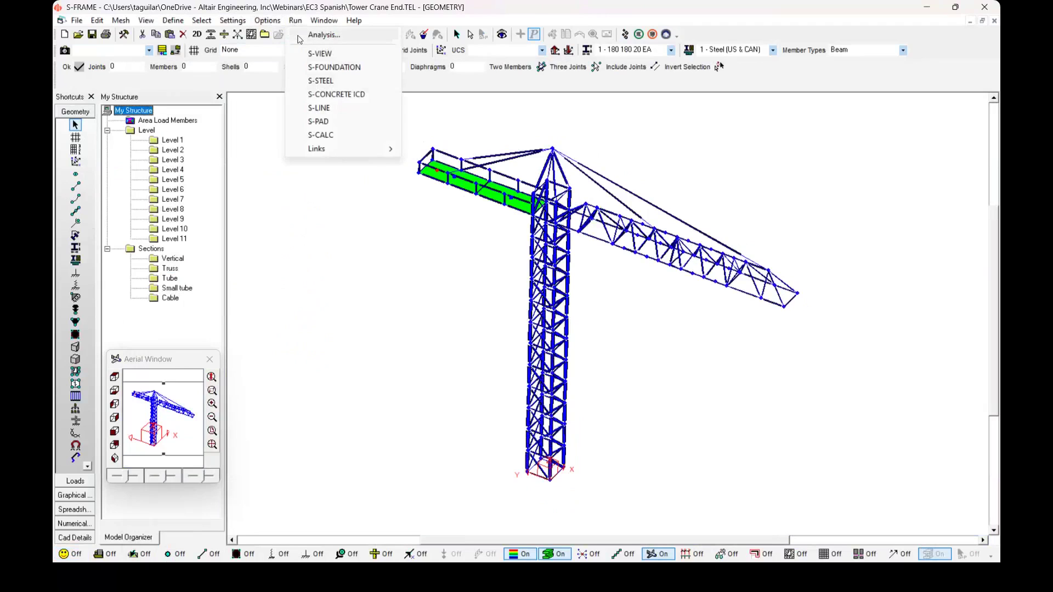
left_click(321, 35)
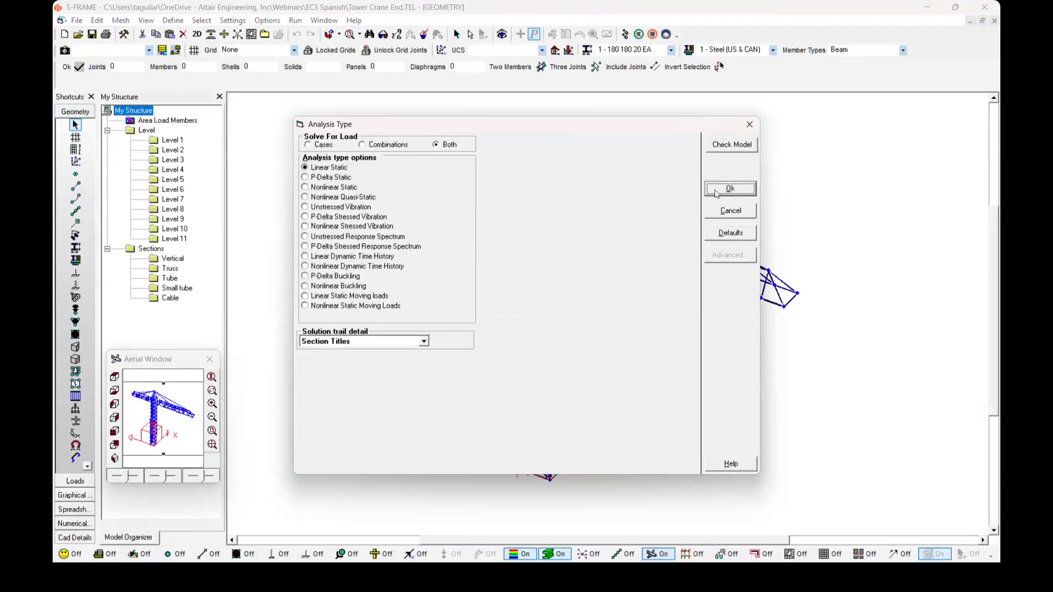
left_click(730, 189)
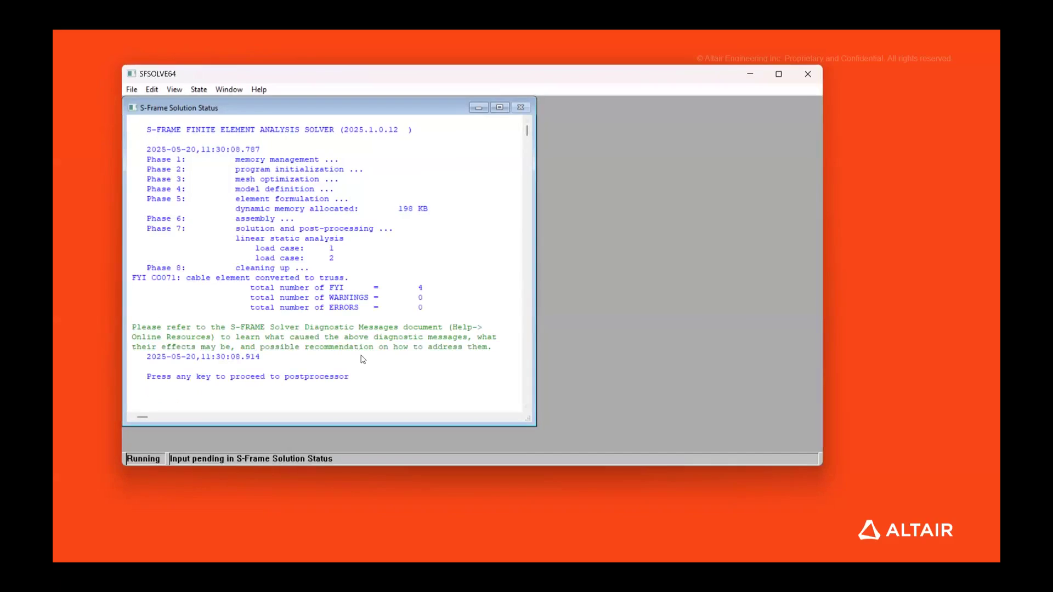
Proceed to the graphical results and display the axial forces of the 2 - Wind load case with the solid member rendering turned off.
key("Return")
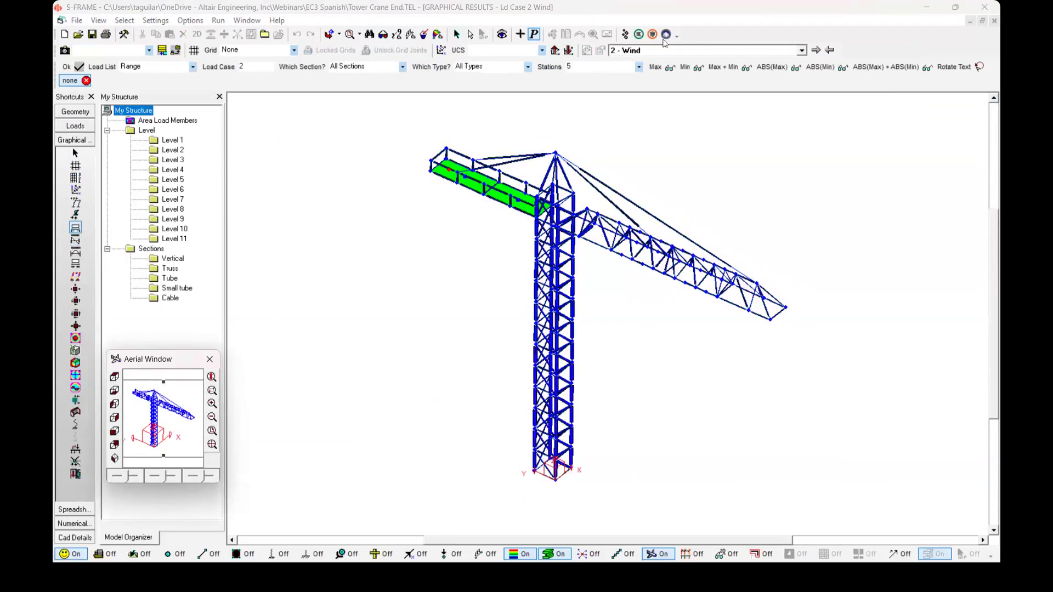
left_click(690, 50)
left_click(683, 72)
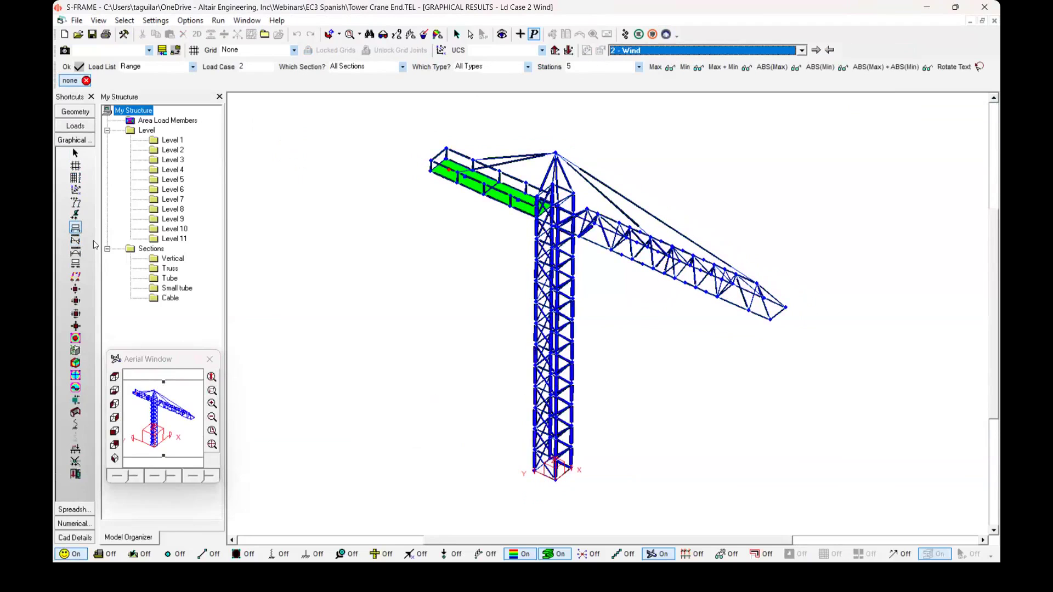
left_click(75, 214)
left_click(75, 228)
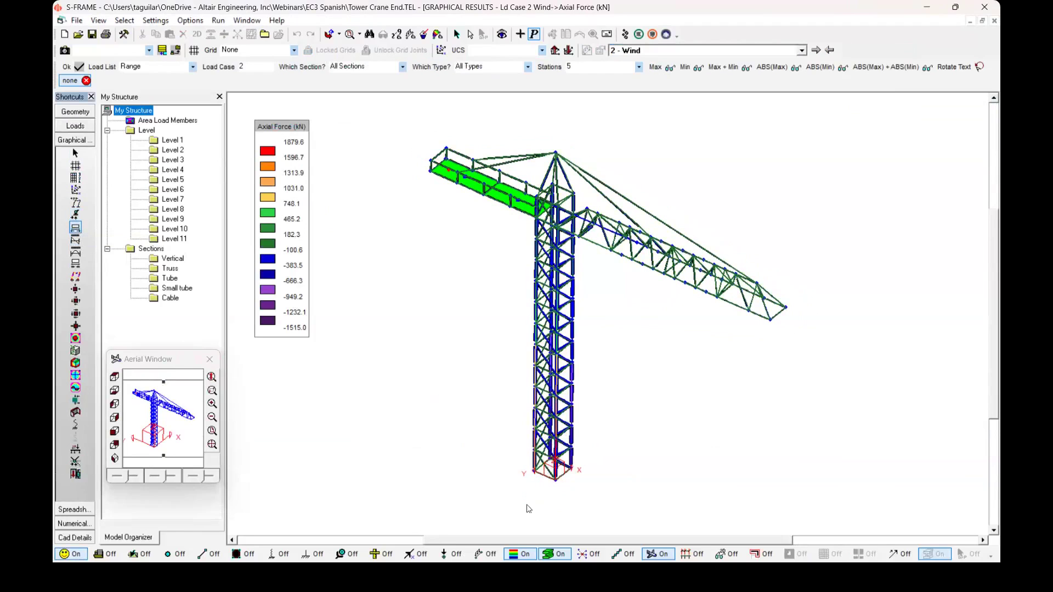
left_click(551, 554)
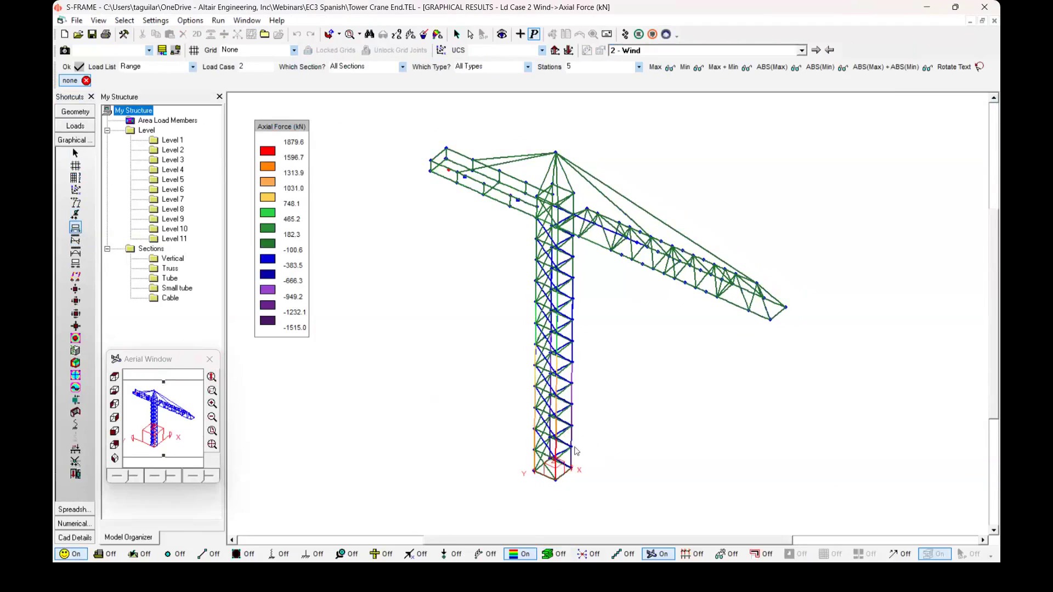
View the y shear and z moment results of the whole crane for the Wind load case.
scroll(493, 463, "up", 2)
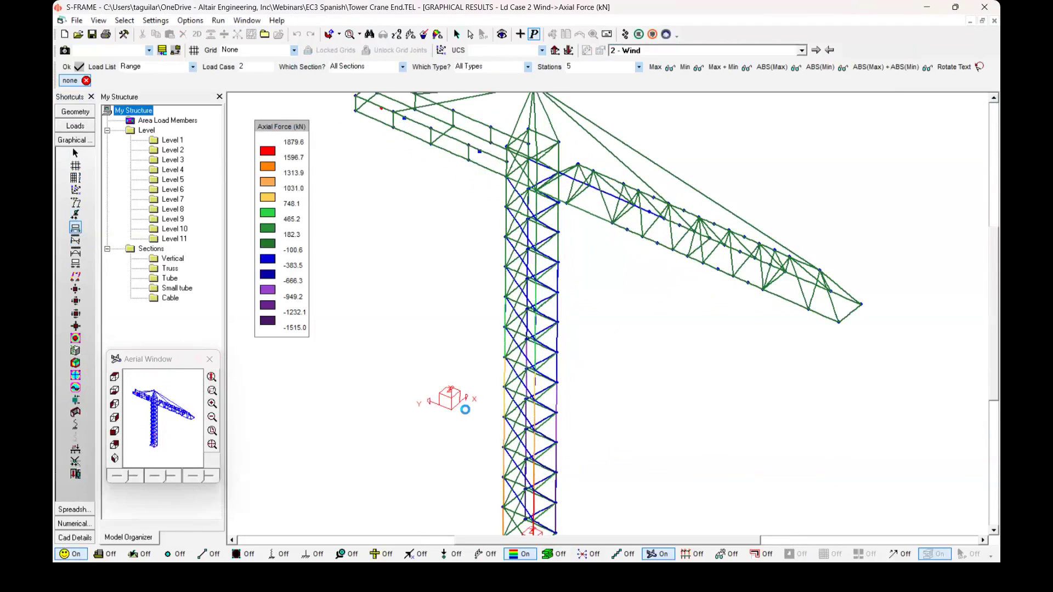
left_click(76, 242)
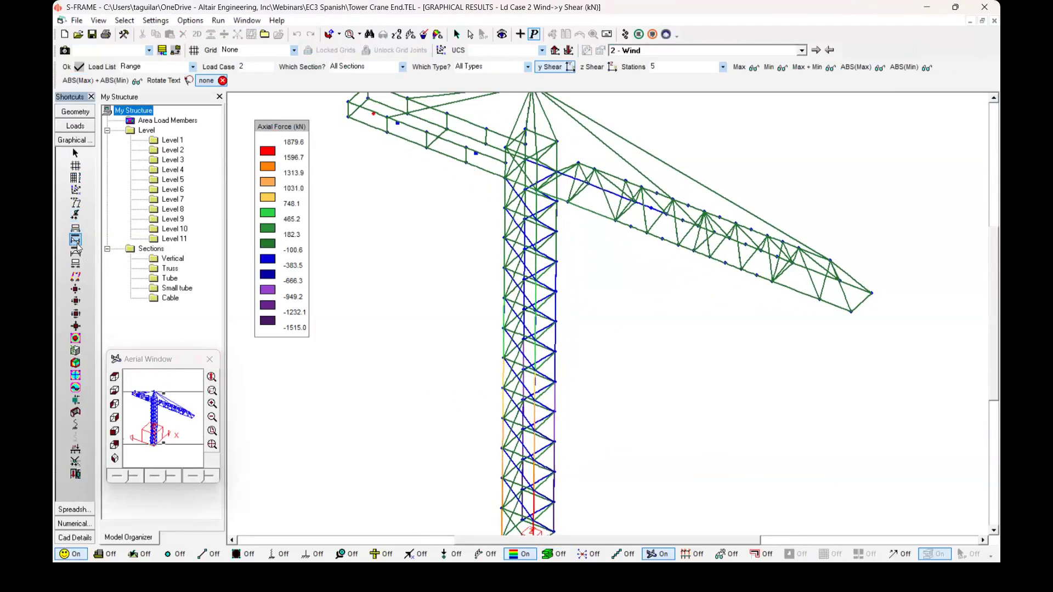
left_click(76, 252)
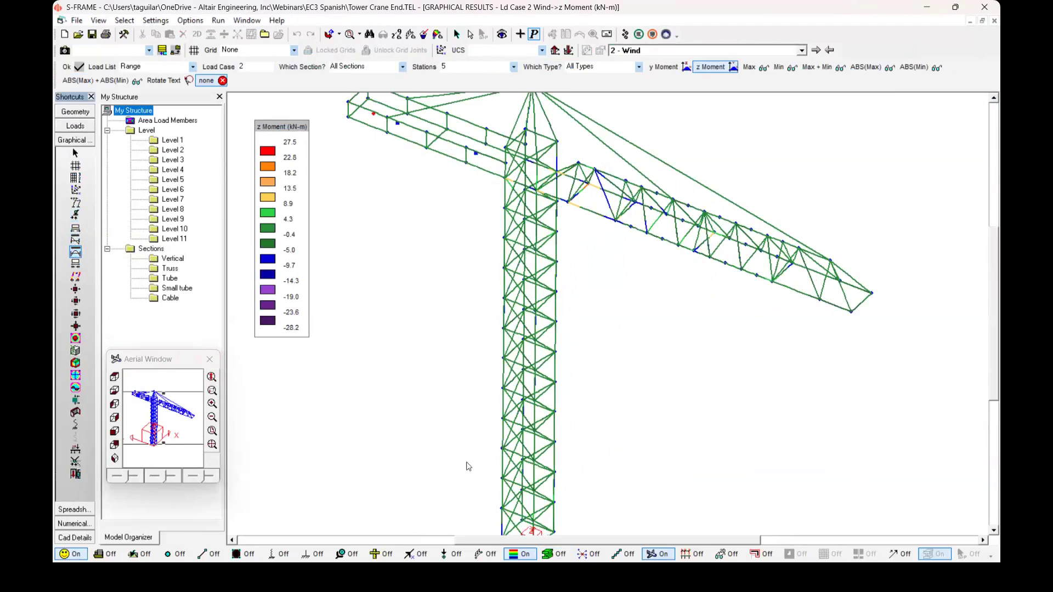
scroll(464, 454, "down", 3)
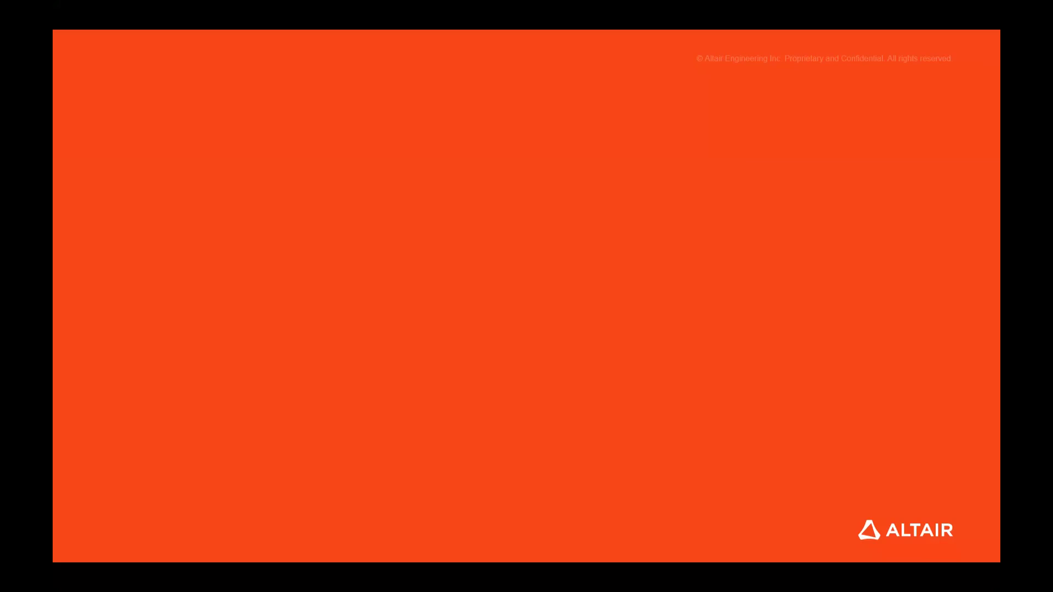
left_click(490, 343)
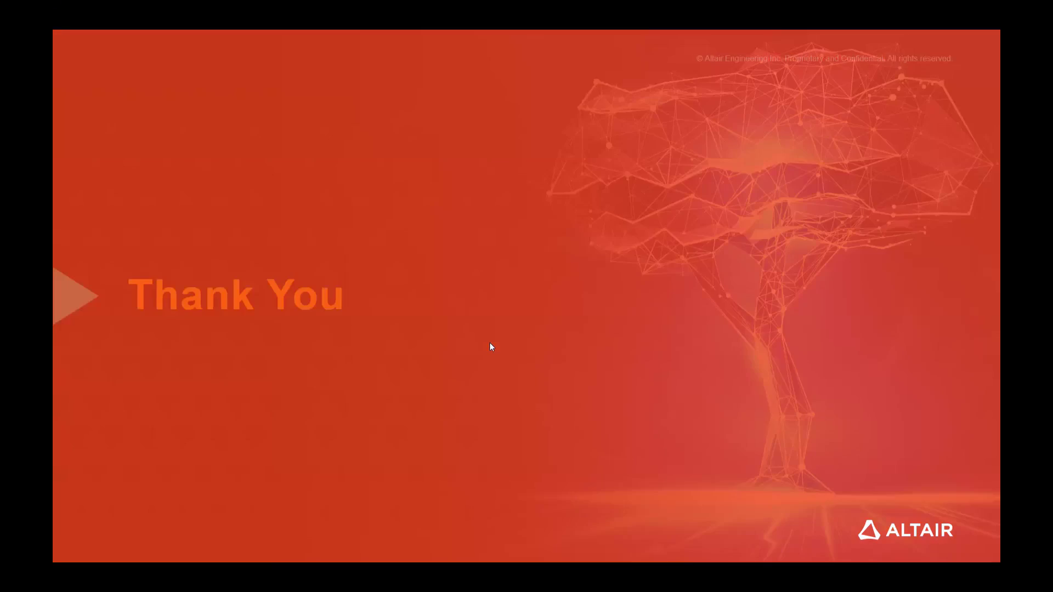